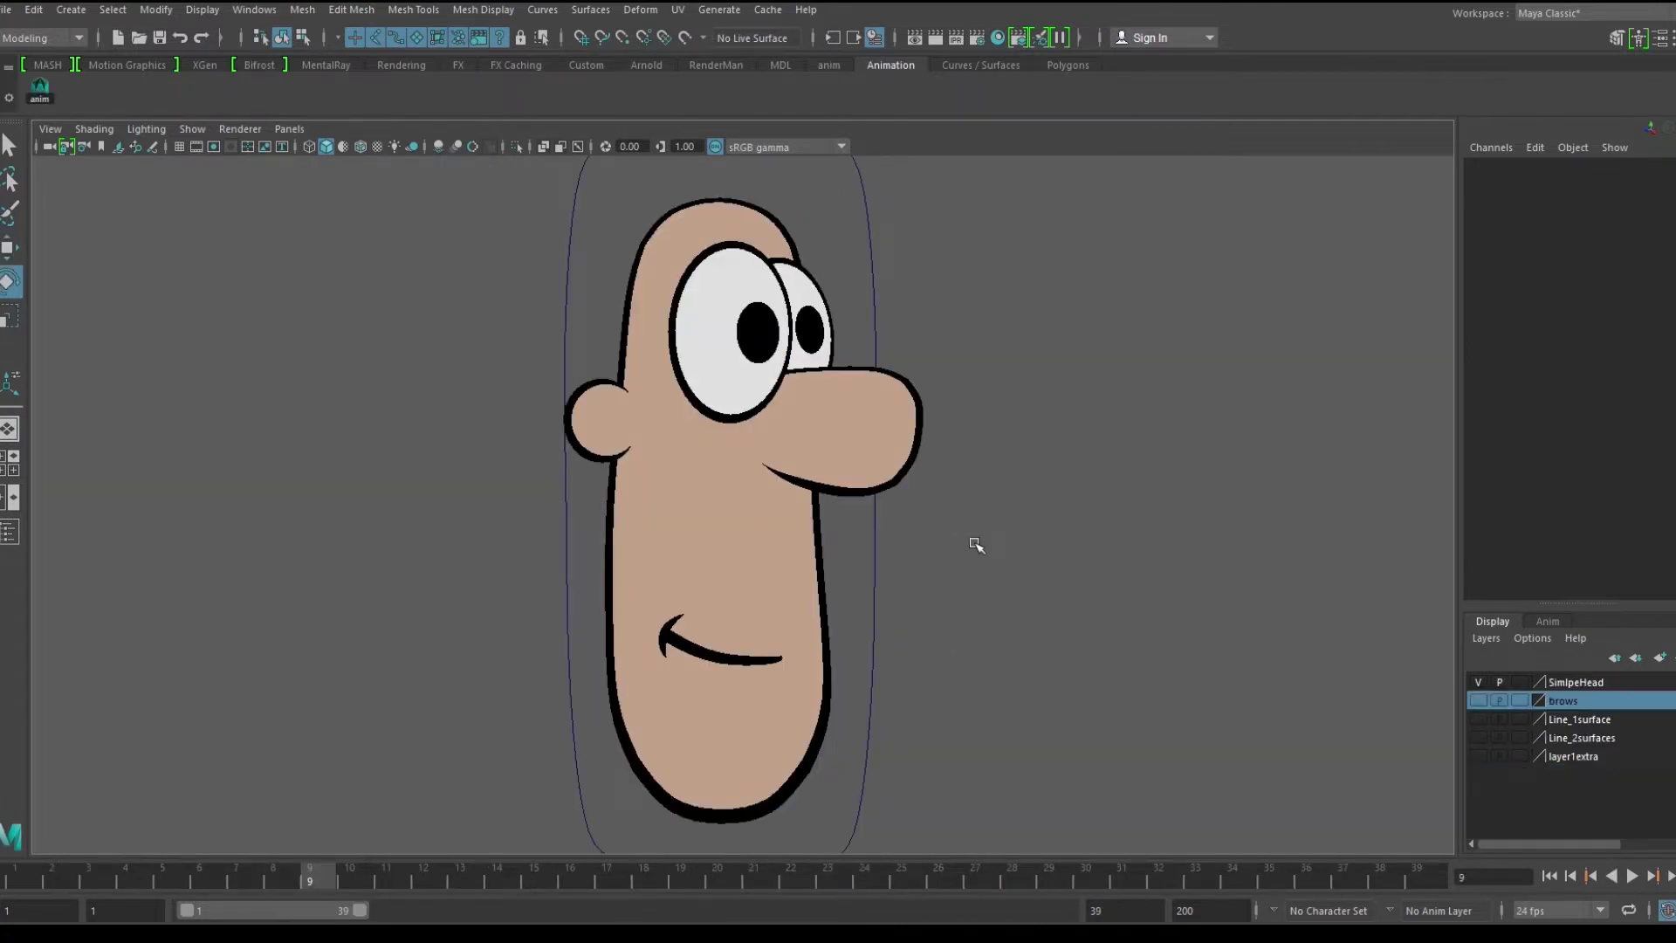
{"action": "middle_click_drag", "start_coordinate": [975, 545], "coordinate": [910, 544], "text": "alt"}
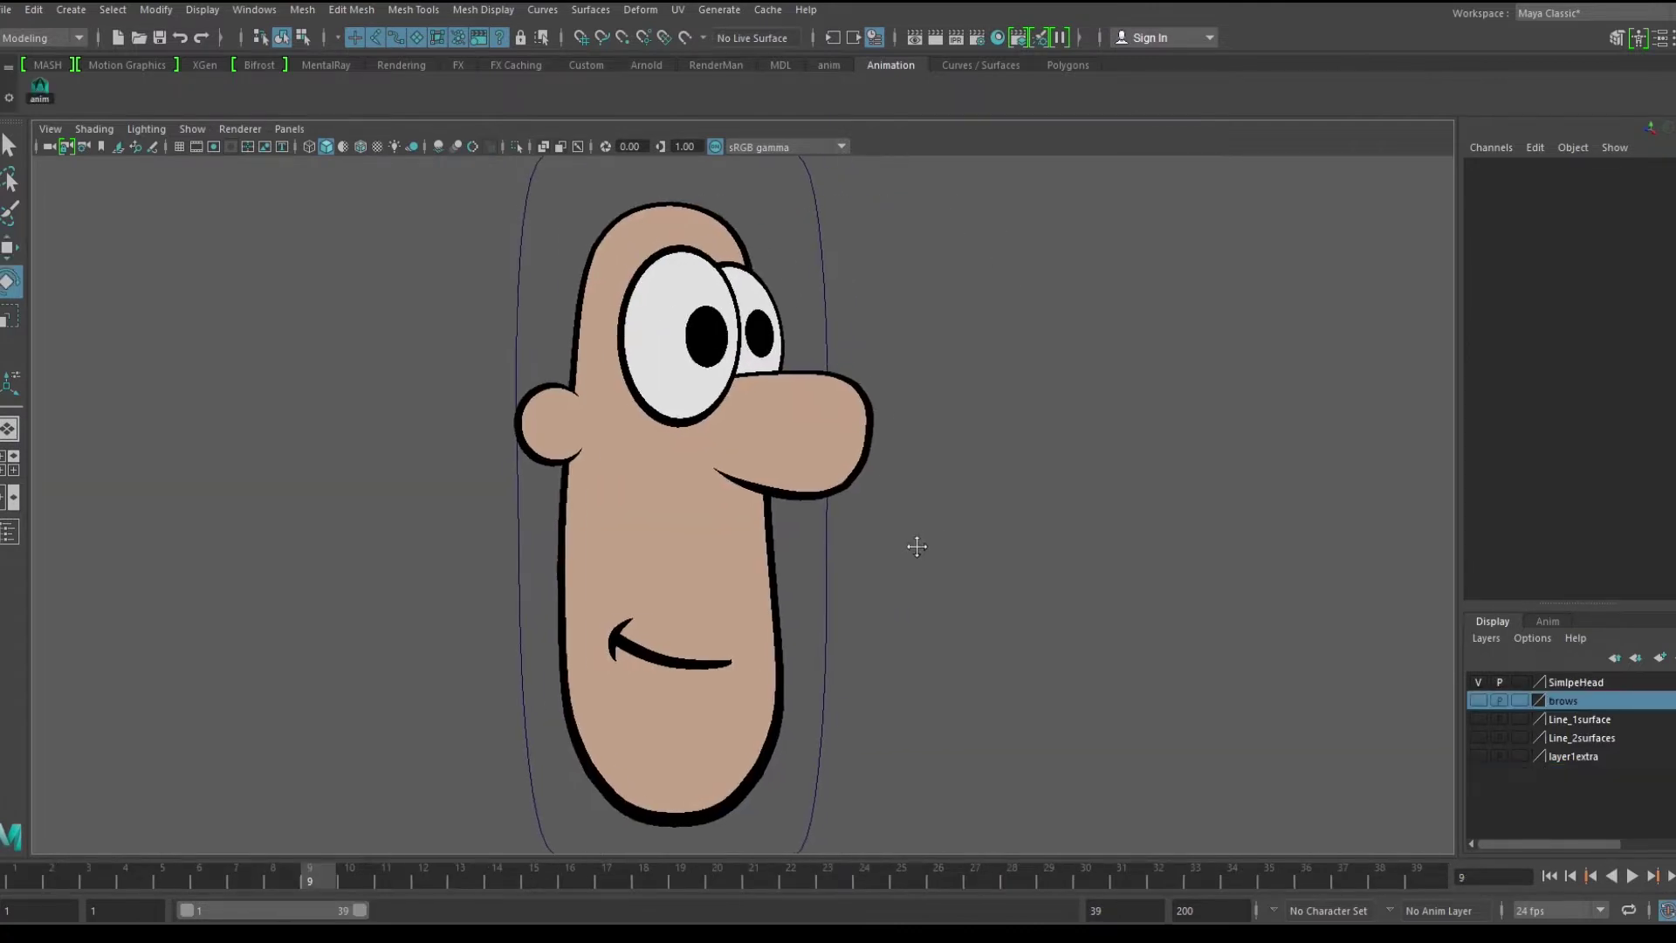
{"action": "mouse_move", "coordinate": [910, 544]}
{"action": "left_mouse_down", "text": "alt"}
{"action": "mouse_move", "coordinate": [945, 546]}
{"action": "mouse_move", "coordinate": [906, 550]}
{"action": "left_mouse_up", "text": "alt"}
{"action": "middle_click_drag", "start_coordinate": [906, 550], "coordinate": [970, 541], "text": "alt"}
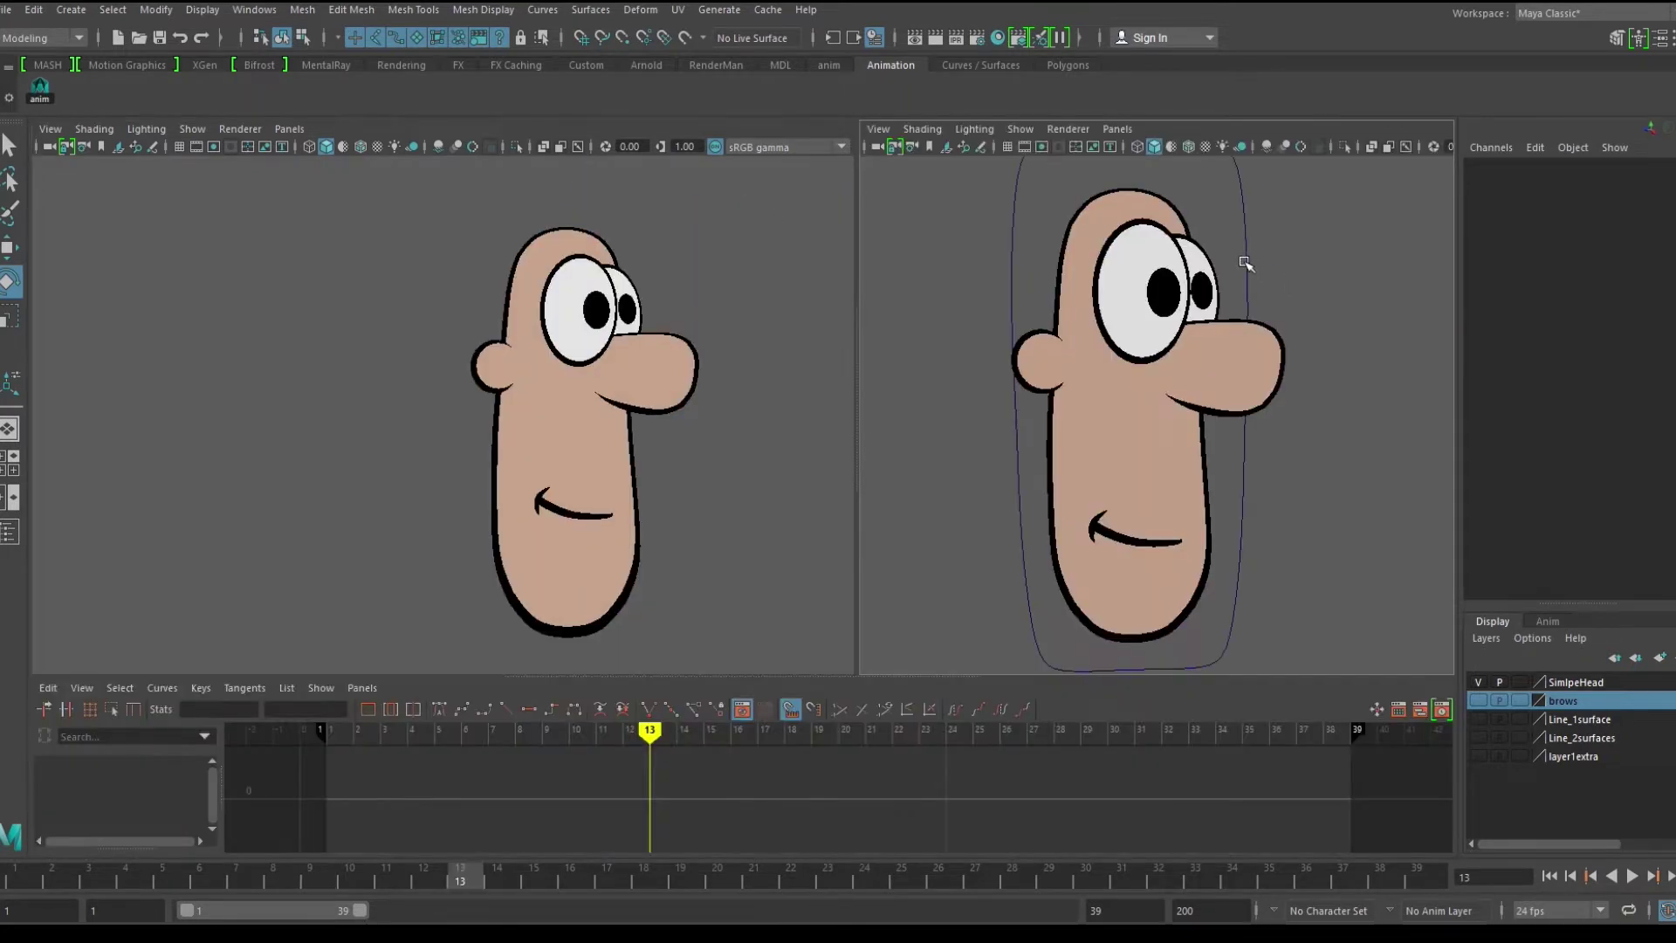
Step: Select the control curve surrounding the head at frame 13
{"action": "left_click", "coordinate": [1245, 263]}
{"action": "left_click_drag", "start_coordinate": [1257, 456], "coordinate": [1155, 457]}
{"action": "left_click", "coordinate": [830, 282]}
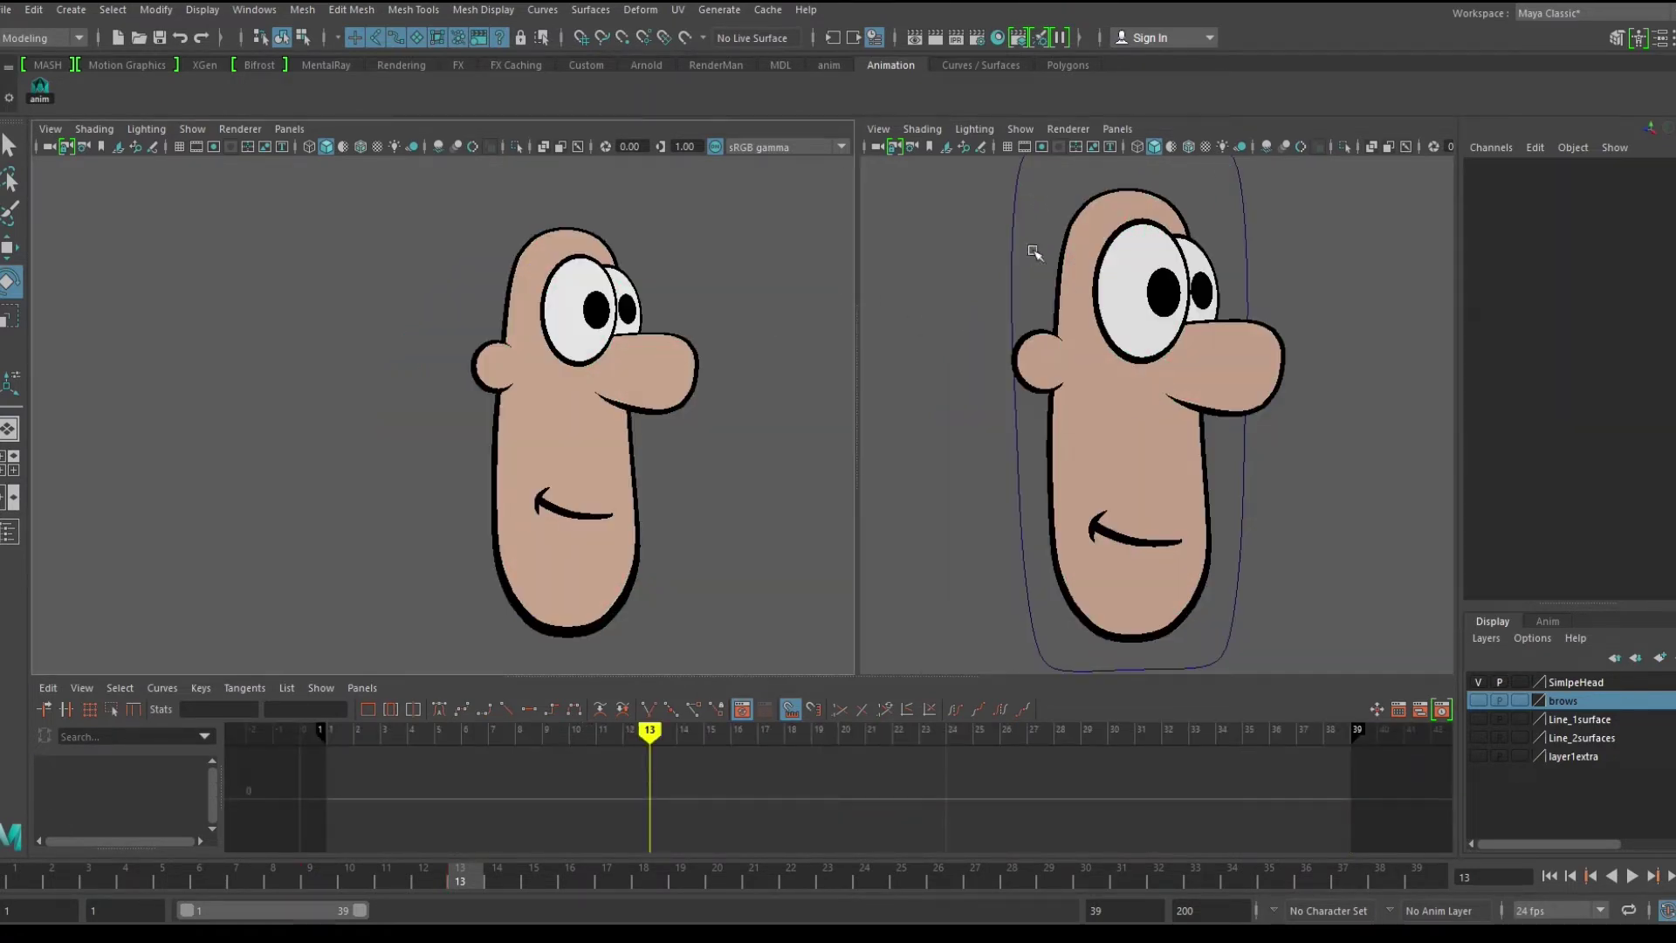
{"action": "left_click_drag", "start_coordinate": [1025, 242], "coordinate": [980, 244]}
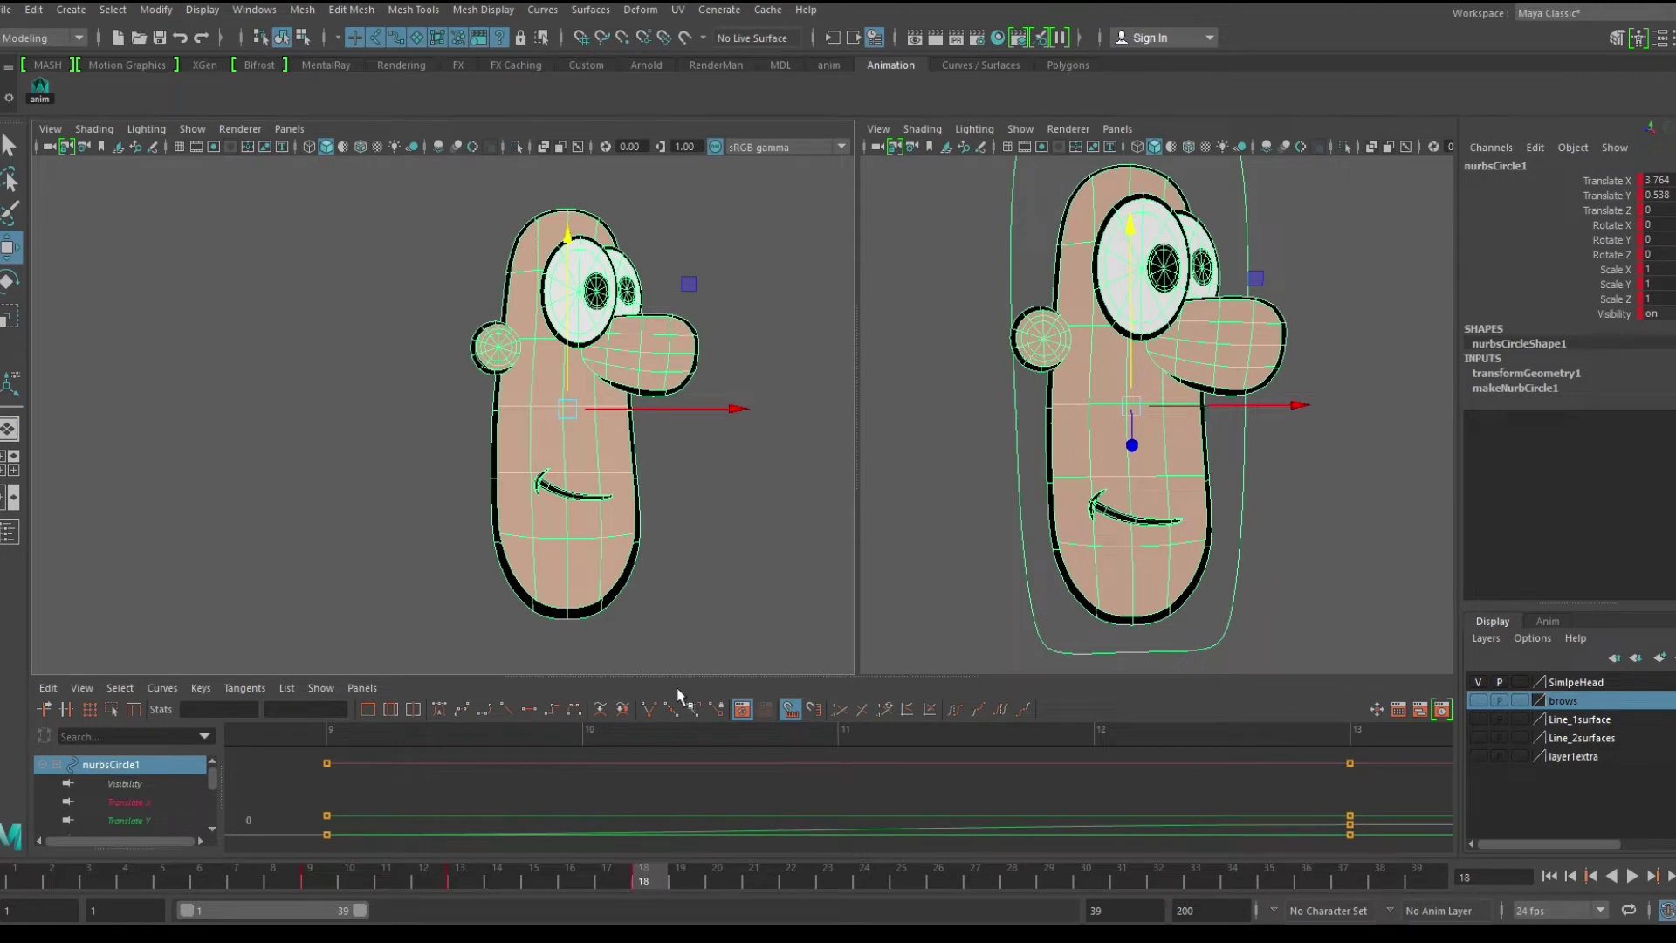
Step: Pose the head at frame 18, tilted about 11° in Z and moved to about X 2.05, Y -0.6
{"action": "key", "text": "e"}
{"action": "left_click_drag", "start_coordinate": [516, 262], "coordinate": [486, 277]}
{"action": "key", "text": "w"}
{"action": "left_click_drag", "start_coordinate": [568, 409], "coordinate": [516, 444]}
{"action": "key", "text": "comma"}
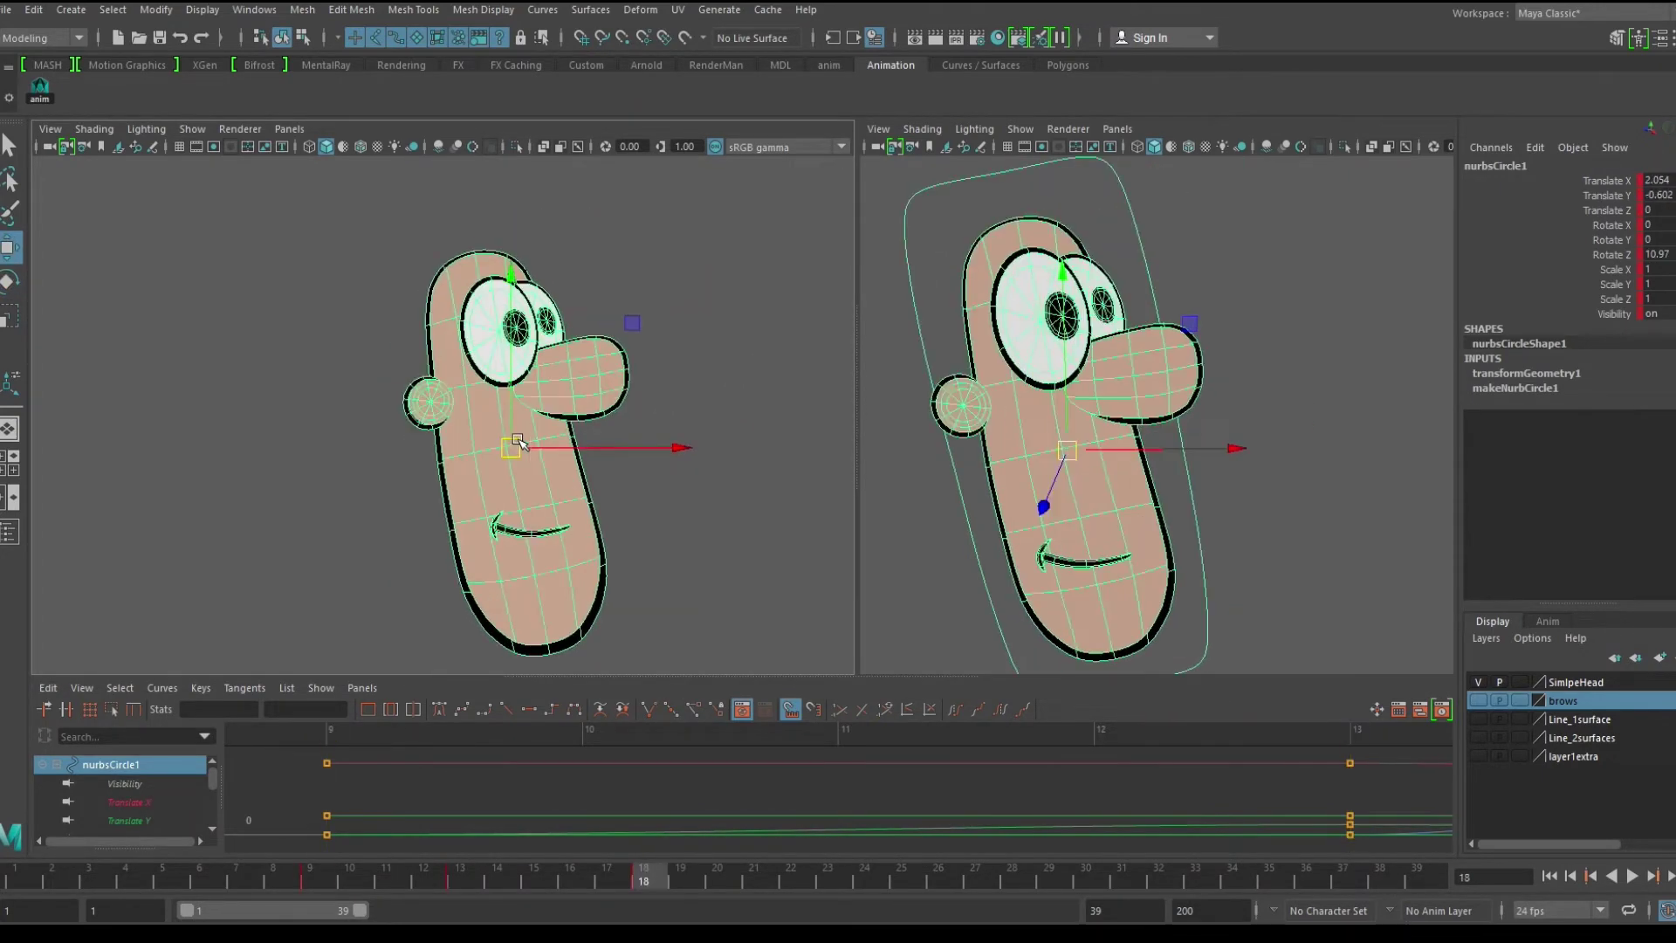
Step: Pose the head upright at frame 23, moved to about X -1.2, Y -0.17, and play the animation
{"action": "left_click_drag", "start_coordinate": [797, 877], "coordinate": [825, 876]}
{"action": "left_click_drag", "start_coordinate": [515, 448], "coordinate": [405, 433]}
{"action": "key", "text": "e"}
{"action": "key", "text": "alt+v"}
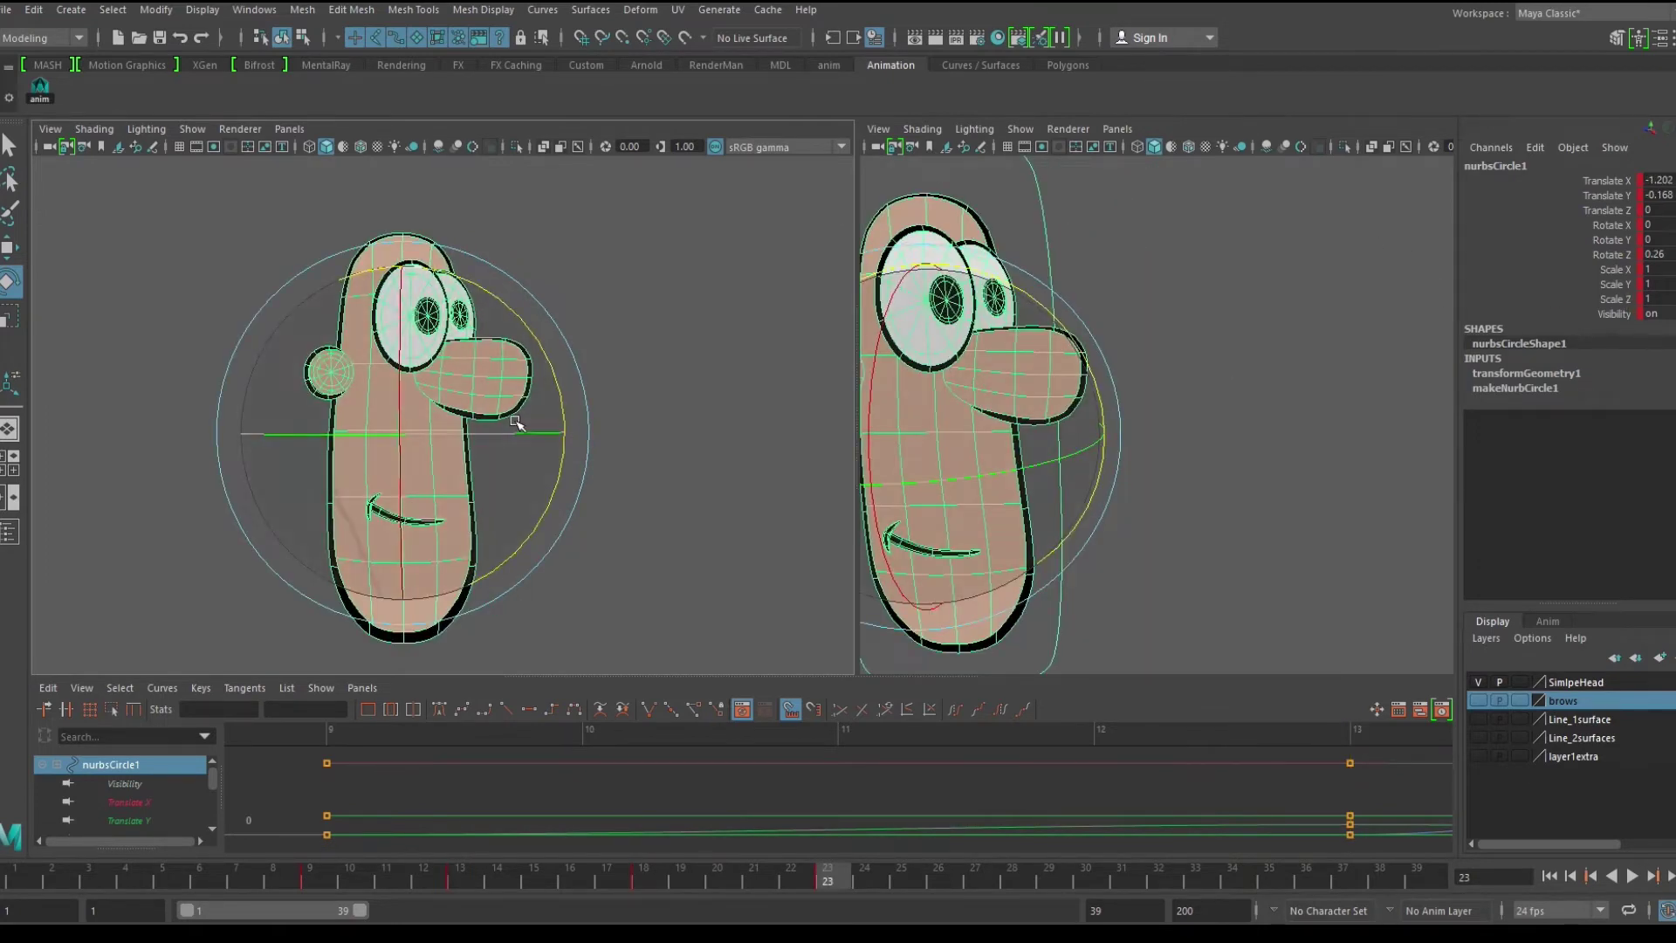
{"action": "left_click_drag", "start_coordinate": [508, 433], "coordinate": [314, 434]}
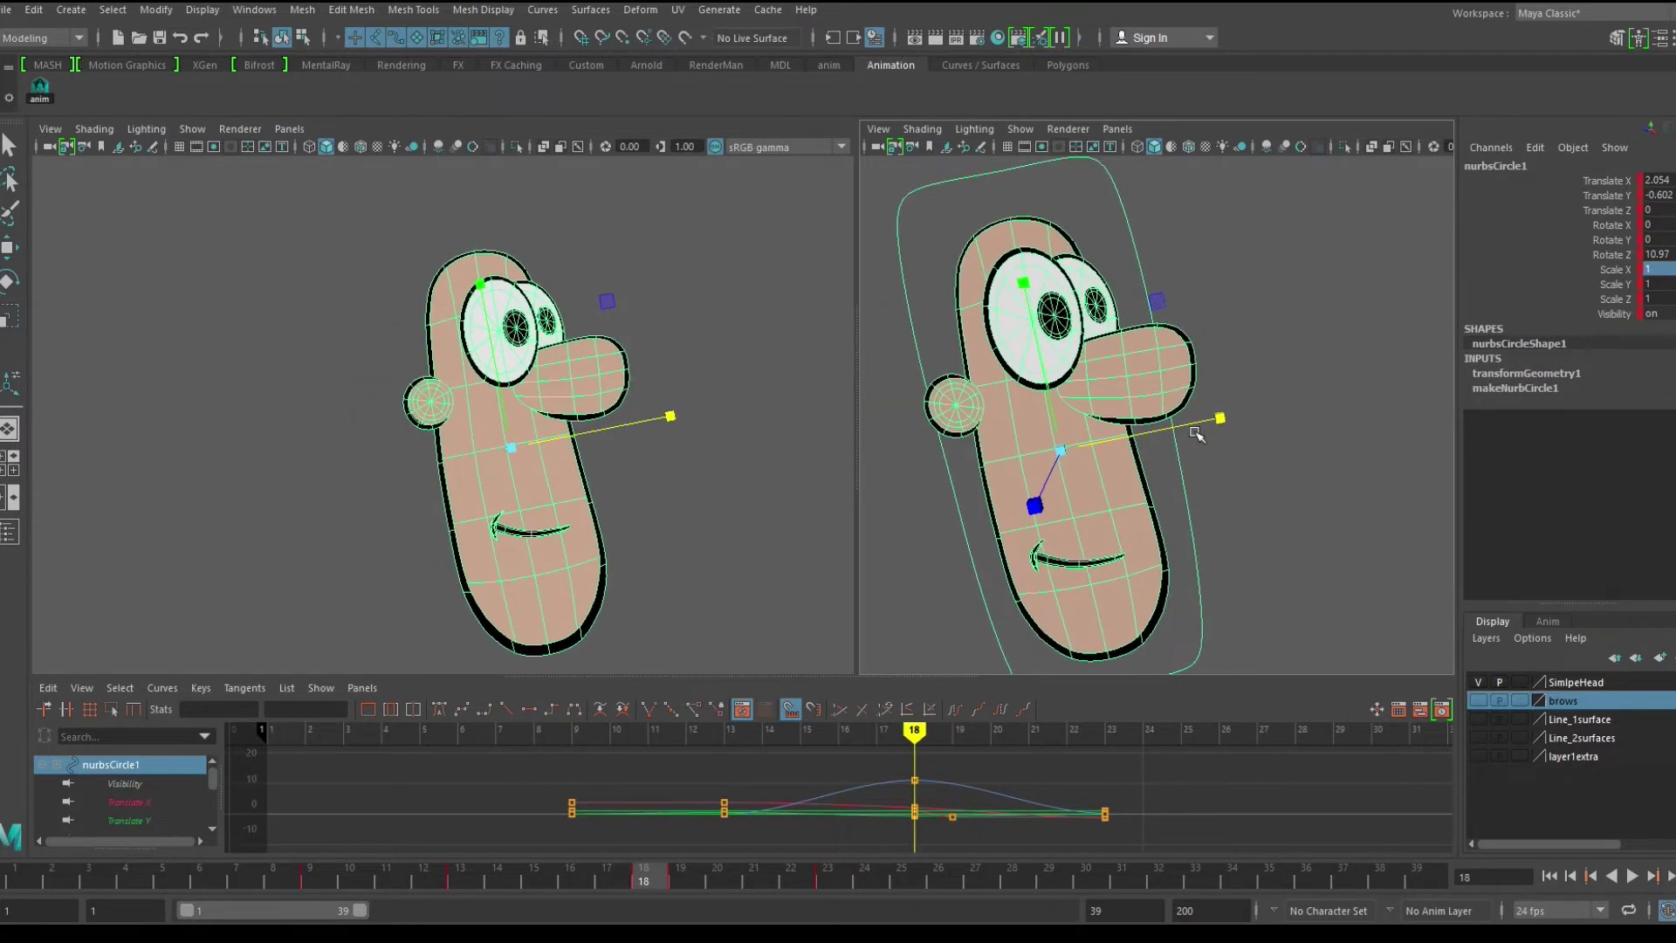
Step: Add a head control key at frame 11 and step through the neighbouring frames to check it
{"action": "left_click", "coordinate": [355, 883]}
{"action": "key", "text": "s"}
{"action": "key", "text": "alt+comma"}
{"action": "key", "text": "alt+period"}
{"action": "key", "text": "alt+period"}
{"action": "key", "text": "alt+period"}
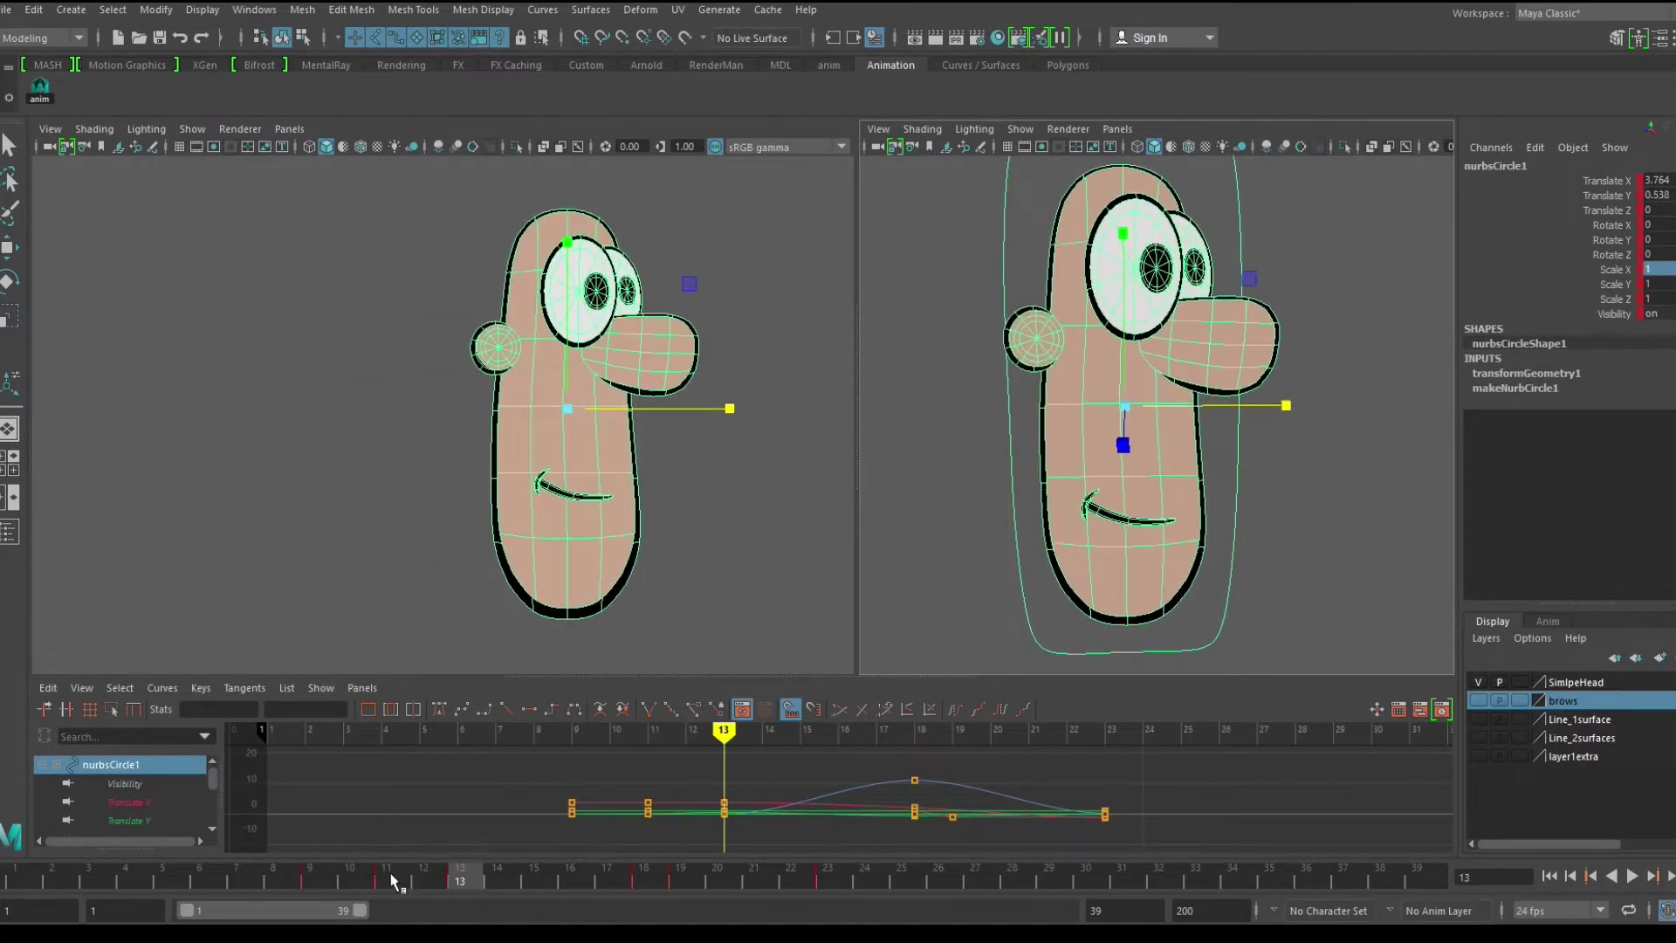
Step: Key the head control shortly after frame 13 and step back and forth through the surrounding frames
{"action": "middle_click", "coordinate": [500, 878]}
{"action": "key", "text": "s"}
{"action": "key", "text": "alt+comma"}
{"action": "key", "text": "alt+period"}
{"action": "key", "text": "alt+period"}
{"action": "key", "text": "alt+period"}
{"action": "key", "text": "alt+period"}
{"action": "key", "text": "alt+comma"}
{"action": "key", "text": "alt+comma"}
{"action": "key", "text": "alt+comma"}
{"action": "key", "text": "alt+period"}
Step: Add a further in-between head control key closer to frame 18 and step through the motion
{"action": "middle_click", "coordinate": [581, 876]}
{"action": "key", "text": "s"}
{"action": "key", "text": "alt+comma"}
{"action": "key", "text": "alt+period"}
{"action": "key", "text": "alt+period"}
{"action": "key", "text": "alt+period"}
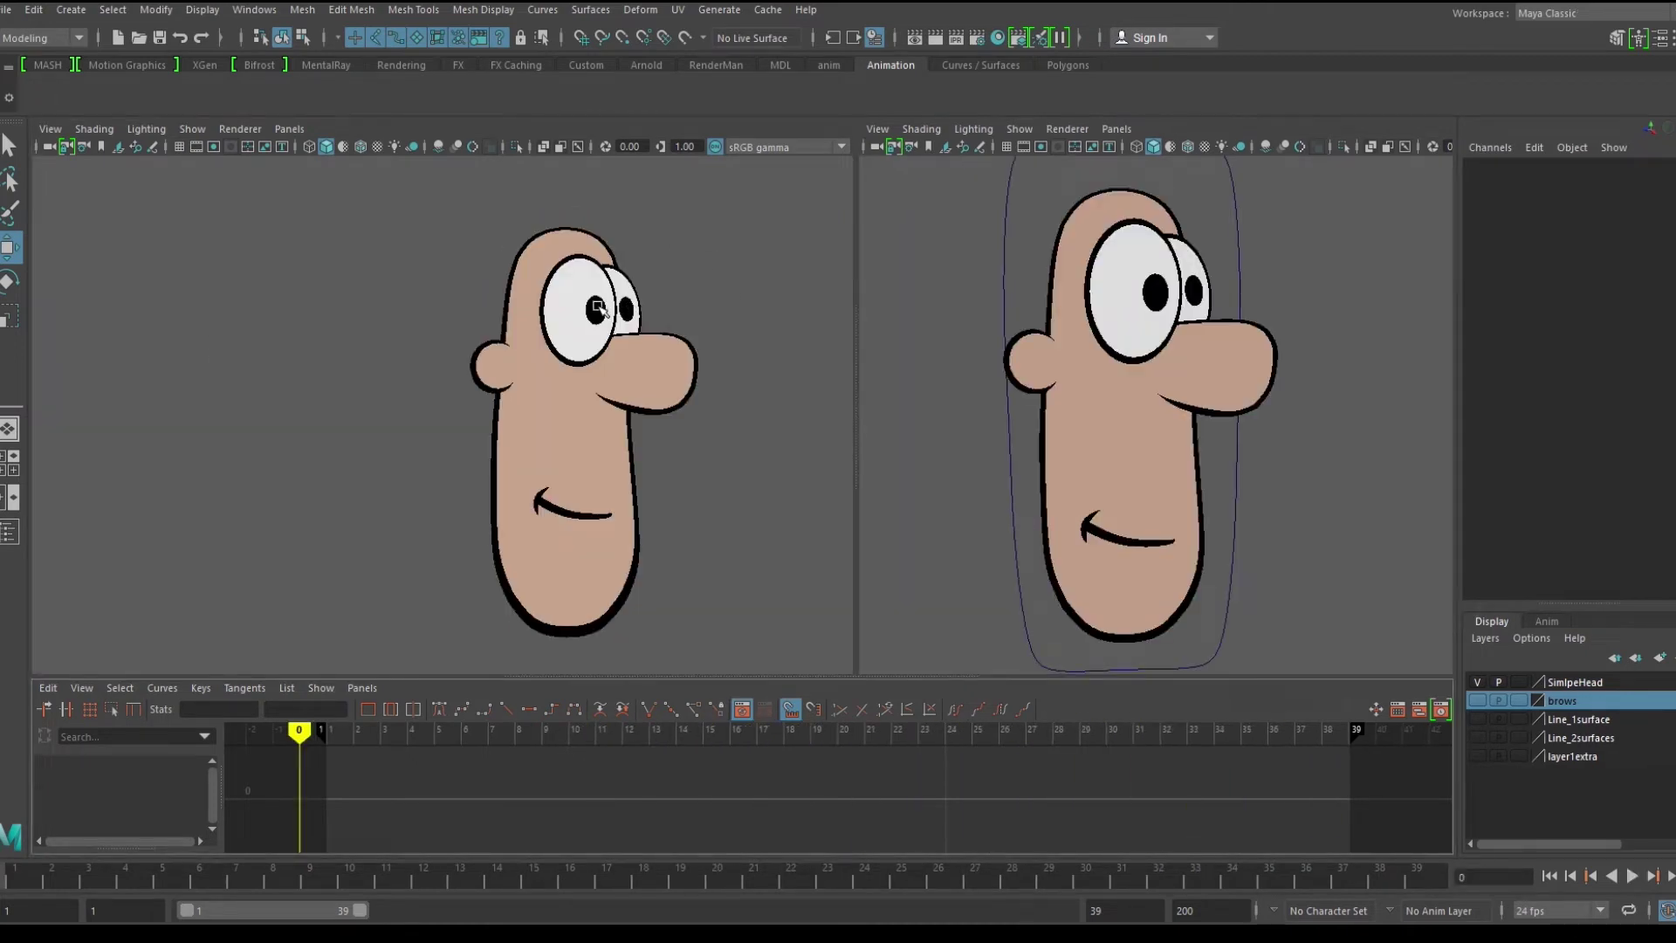
Step: Shift both pupils slightly down and back toward the ear at frame 18
{"action": "left_click", "coordinate": [597, 309]}
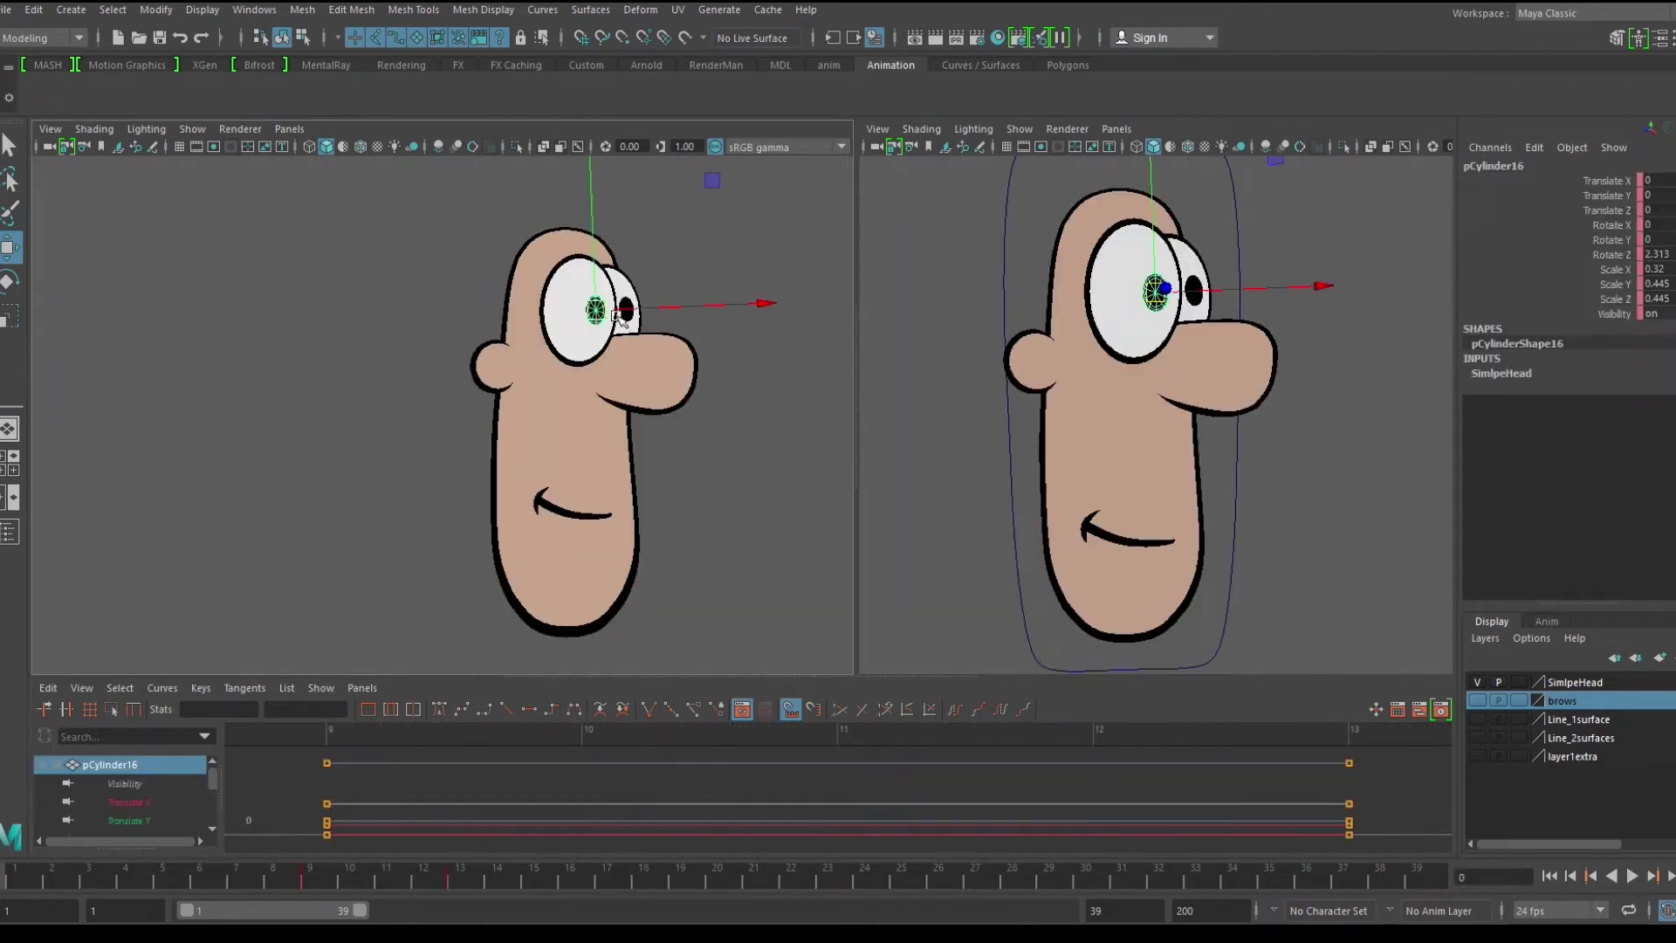
{"action": "left_click", "coordinate": [627, 309], "text": "shift"}
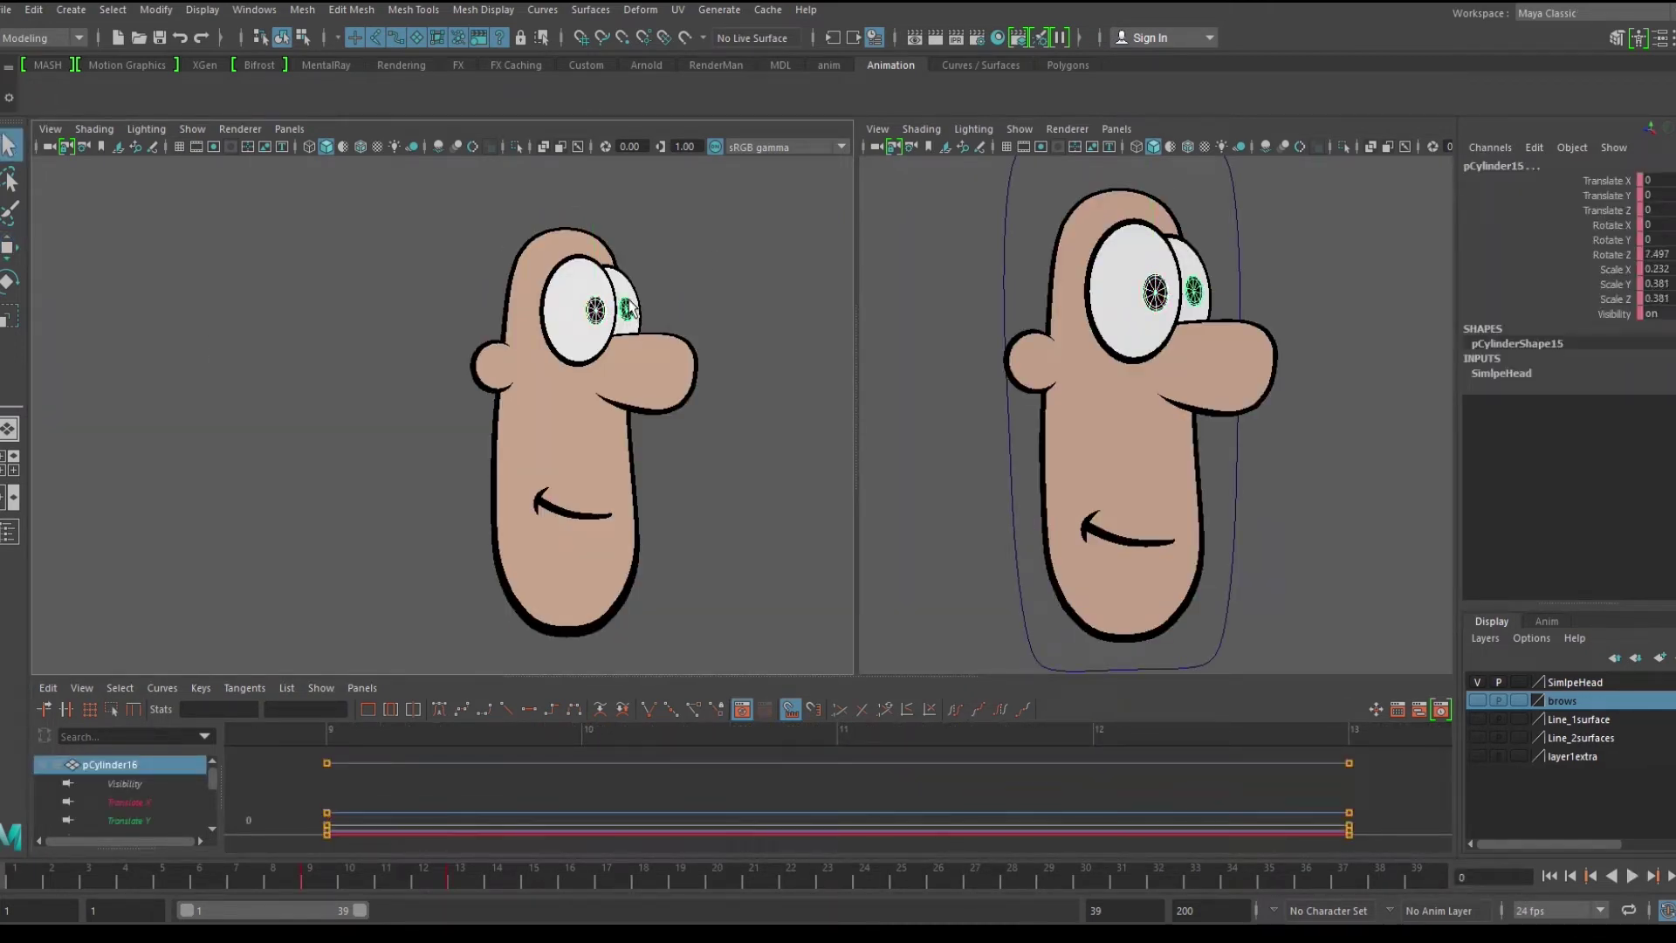
{"action": "key", "text": "alt+v"}
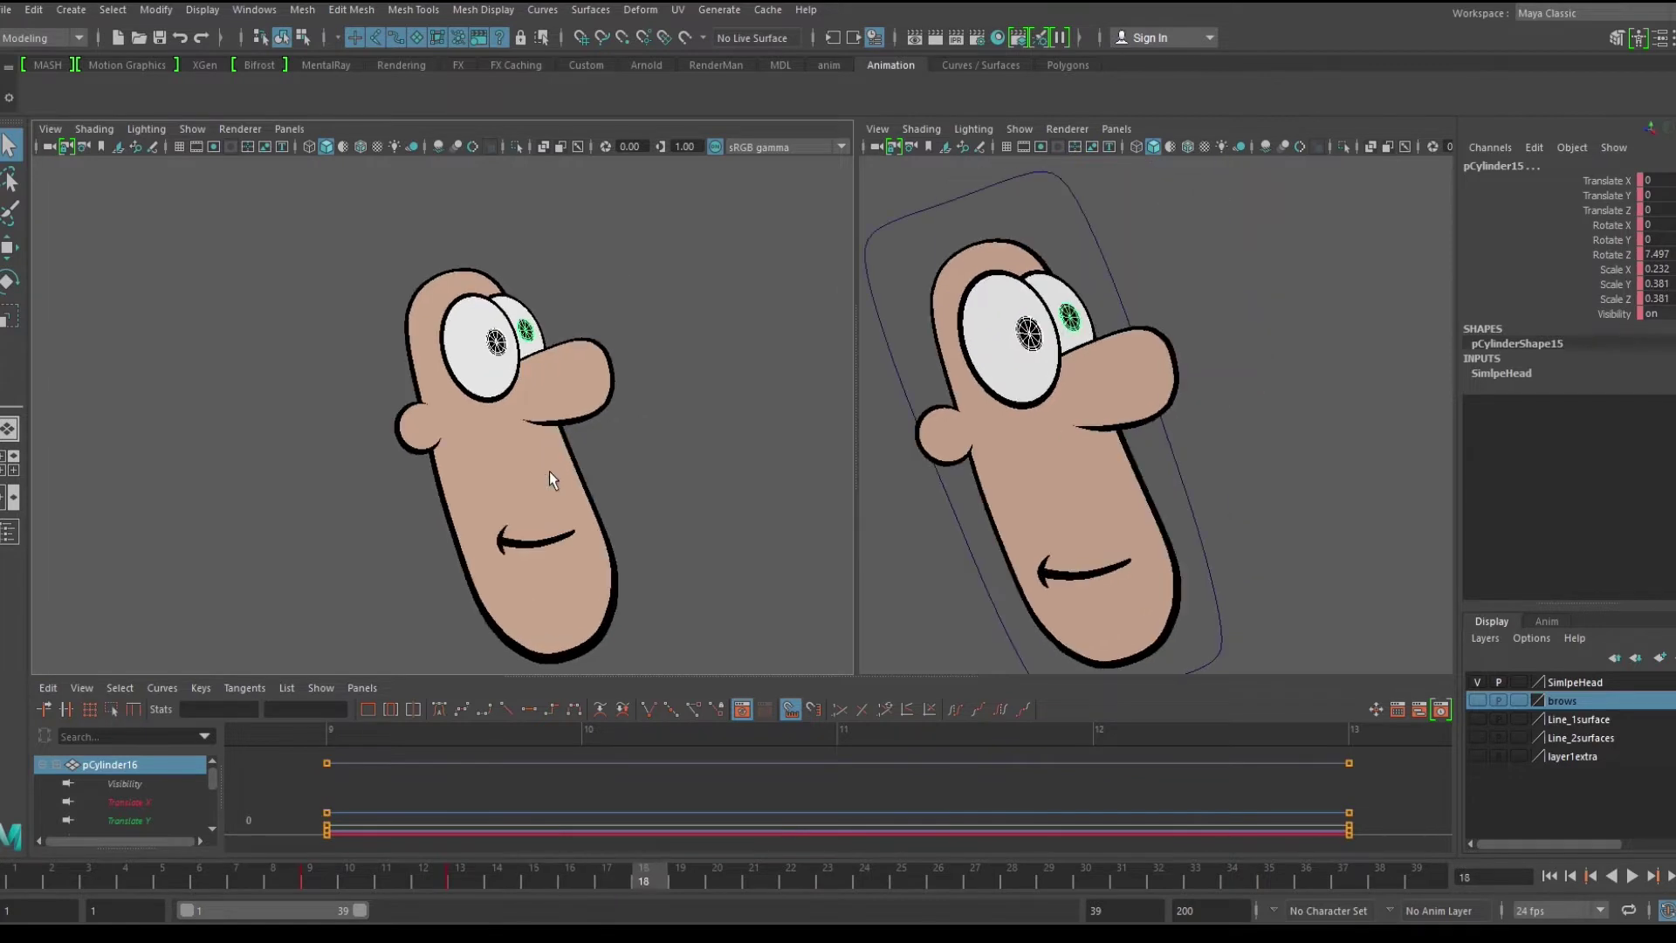
{"action": "key", "text": "w"}
{"action": "left_click_drag", "start_coordinate": [525, 330], "coordinate": [496, 344]}
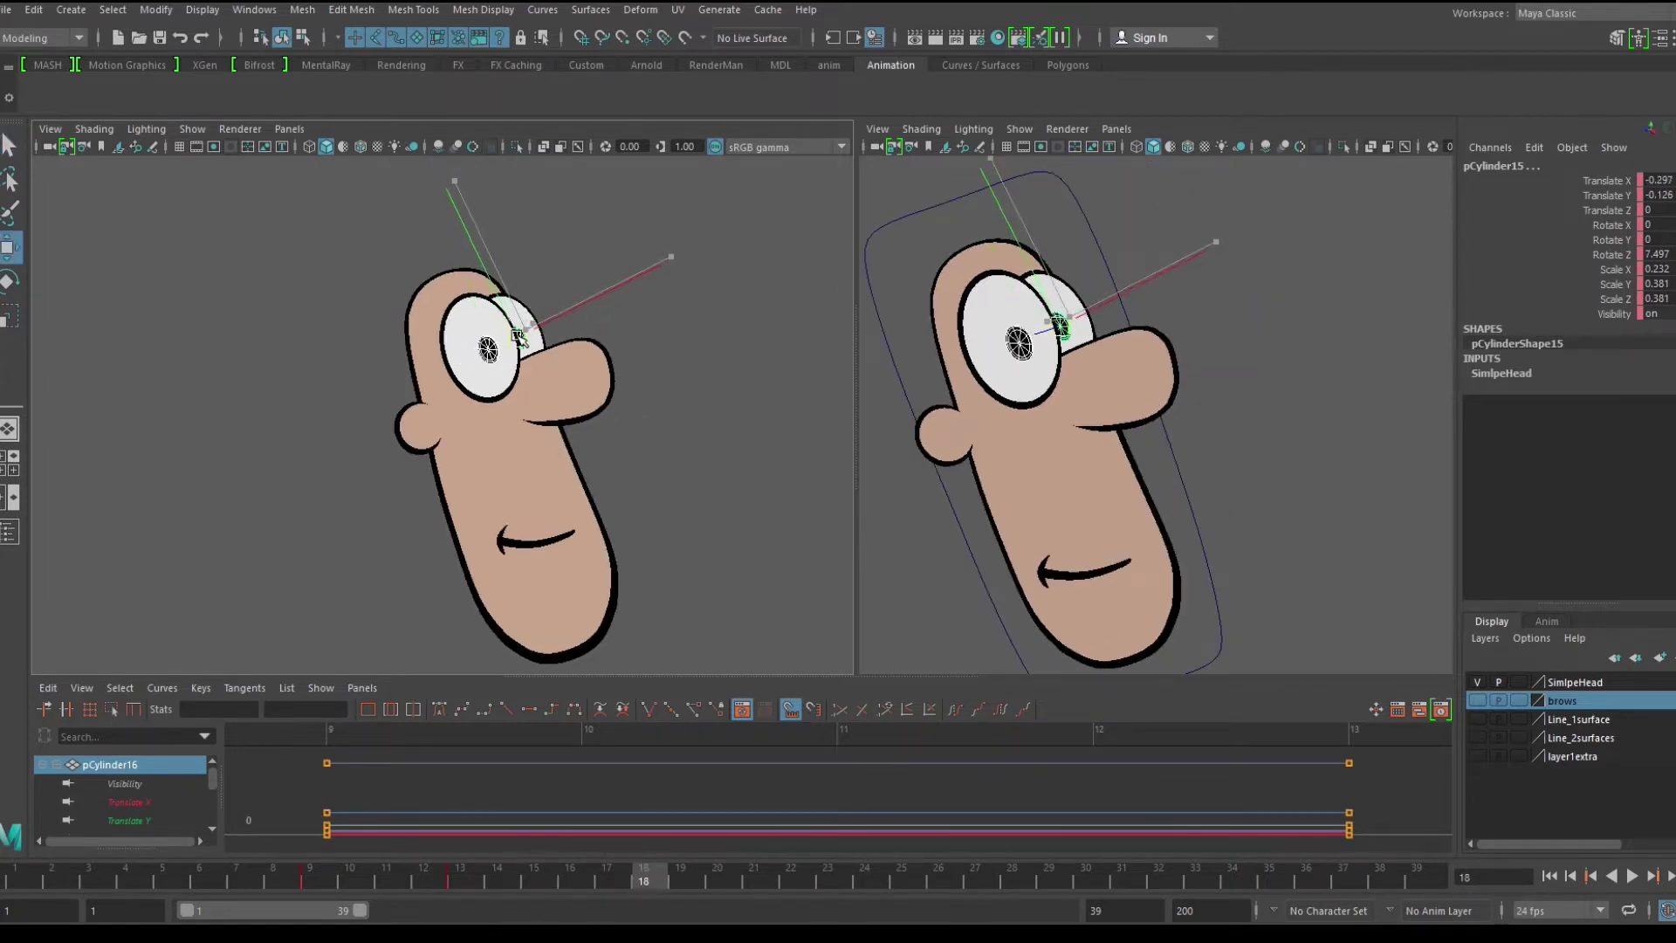
{"action": "left_click", "coordinate": [487, 350]}
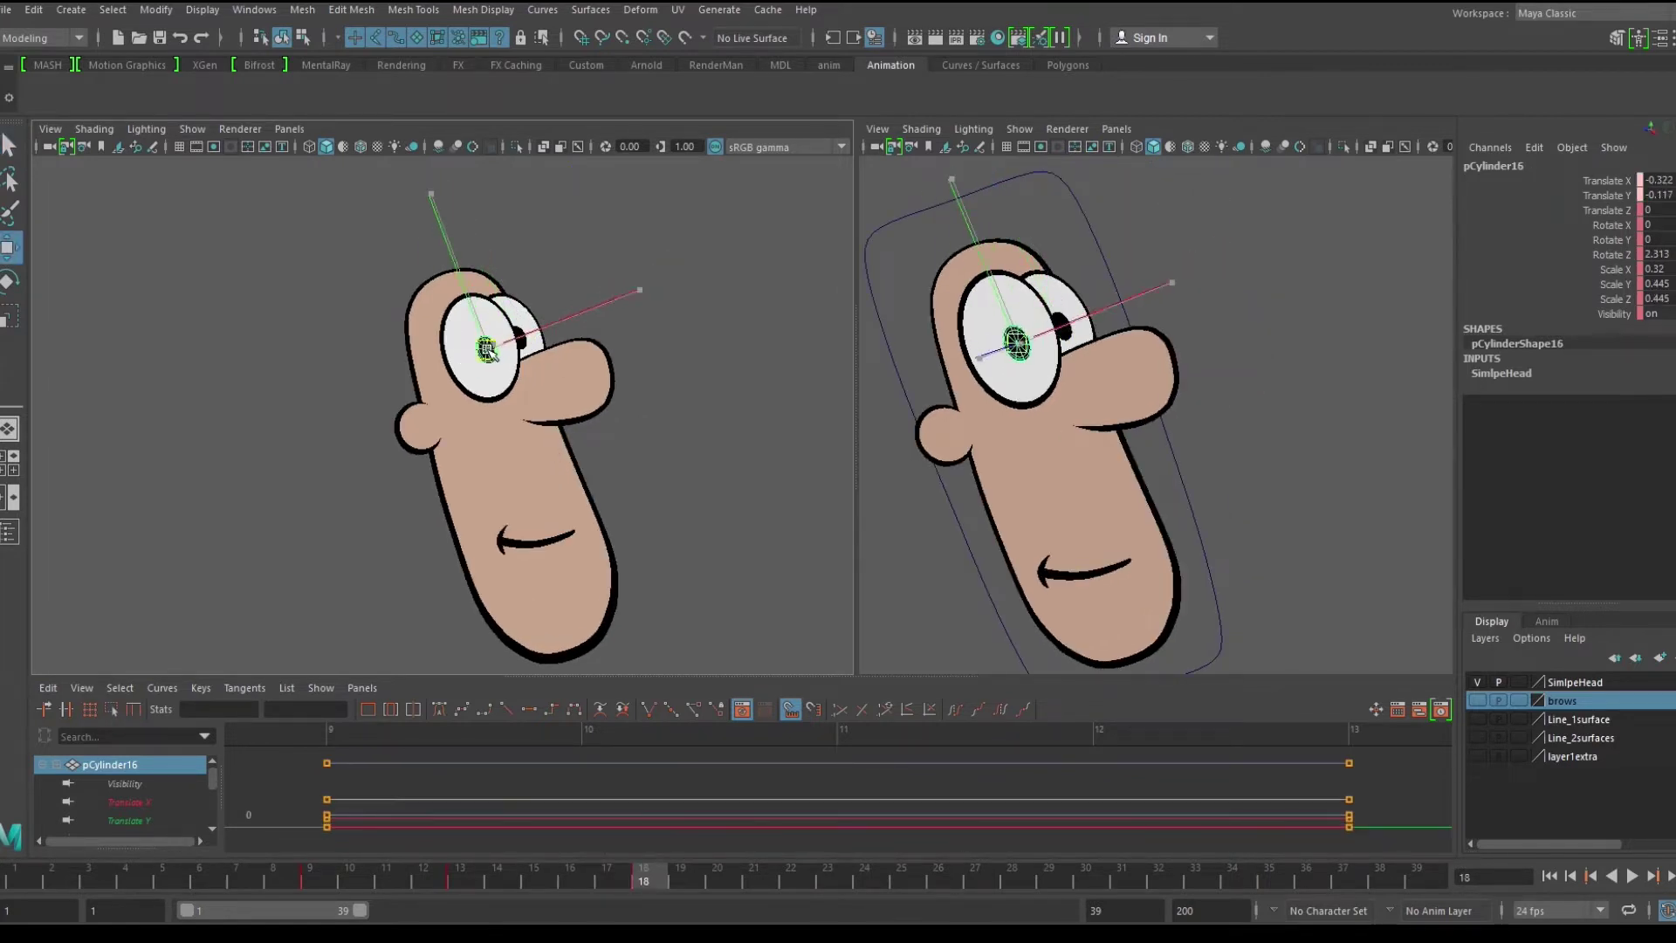
Step: Move the near eye toward the ear at frame 18, scale it shorter and rotate it into a rounder shape
{"action": "left_click", "coordinate": [504, 386]}
{"action": "key", "text": "e"}
{"action": "key", "text": "r"}
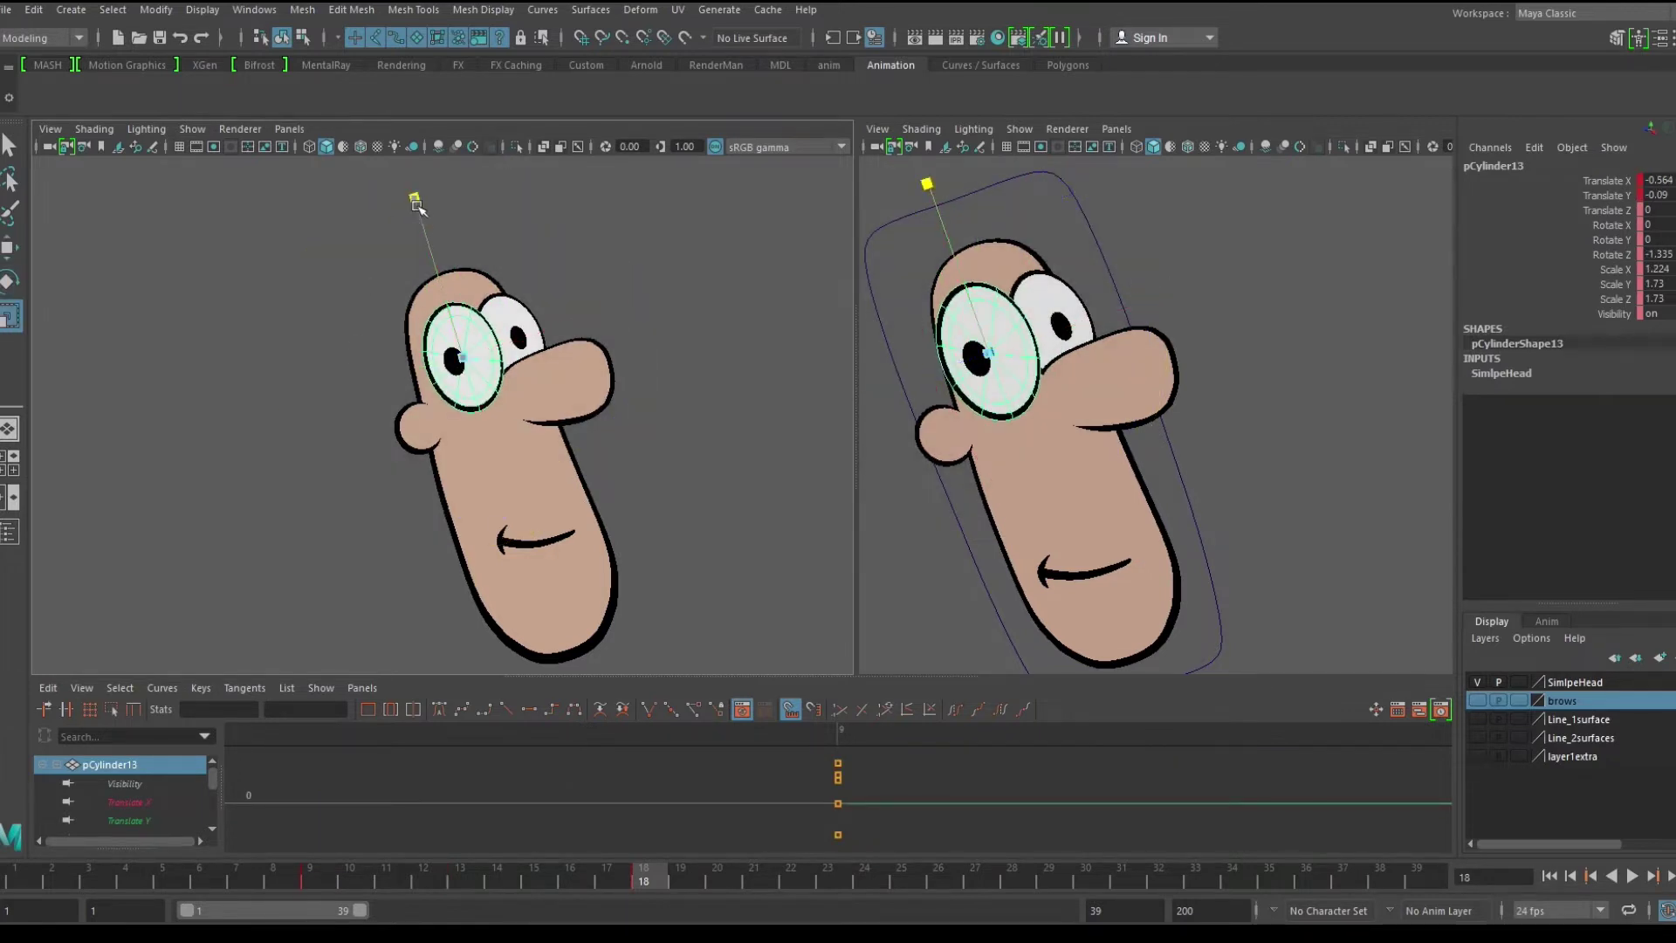
{"action": "left_click_drag", "start_coordinate": [417, 208], "coordinate": [423, 231]}
{"action": "key", "text": "e"}
{"action": "mouse_move", "coordinate": [602, 422]}
{"action": "left_mouse_down"}
{"action": "mouse_move", "coordinate": [617, 408]}
{"action": "mouse_move", "coordinate": [583, 443]}
{"action": "left_mouse_up"}
{"action": "key", "text": "r"}
{"action": "key", "text": "w"}
Step: Scale the far eye shorter at frame 18 and nudge it into place beside the near eye
{"action": "left_click", "coordinate": [506, 330]}
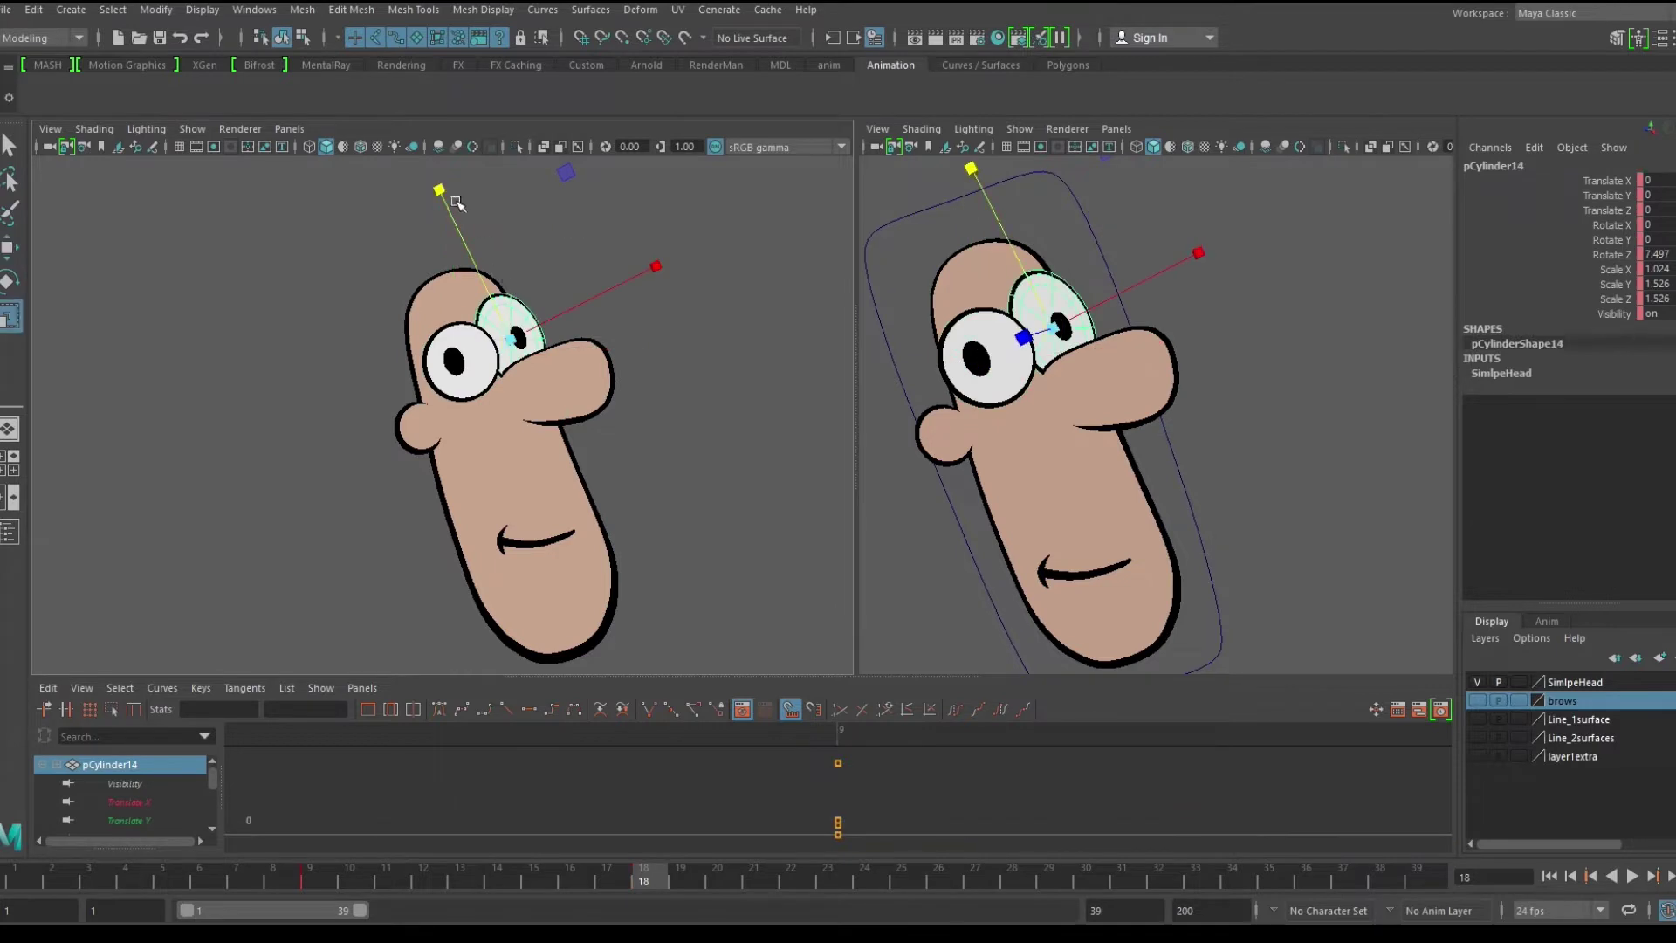
{"action": "left_click_drag", "start_coordinate": [445, 195], "coordinate": [455, 216]}
{"action": "key", "text": "w"}
{"action": "left_click_drag", "start_coordinate": [513, 343], "coordinate": [510, 346]}
Step: Move the nose slightly toward the ear and down at frame 18, then deselect it
{"action": "left_click_drag", "start_coordinate": [1165, 349], "coordinate": [1196, 363], "text": "alt"}
{"action": "left_click", "coordinate": [1196, 364]}
{"action": "left_click_drag", "start_coordinate": [556, 393], "coordinate": [549, 400]}
{"action": "key", "text": "e"}
{"action": "left_click", "coordinate": [722, 554]}
Step: Move both pupils further toward the ear side of their eyes at frame 18
{"action": "left_click", "coordinate": [517, 334]}
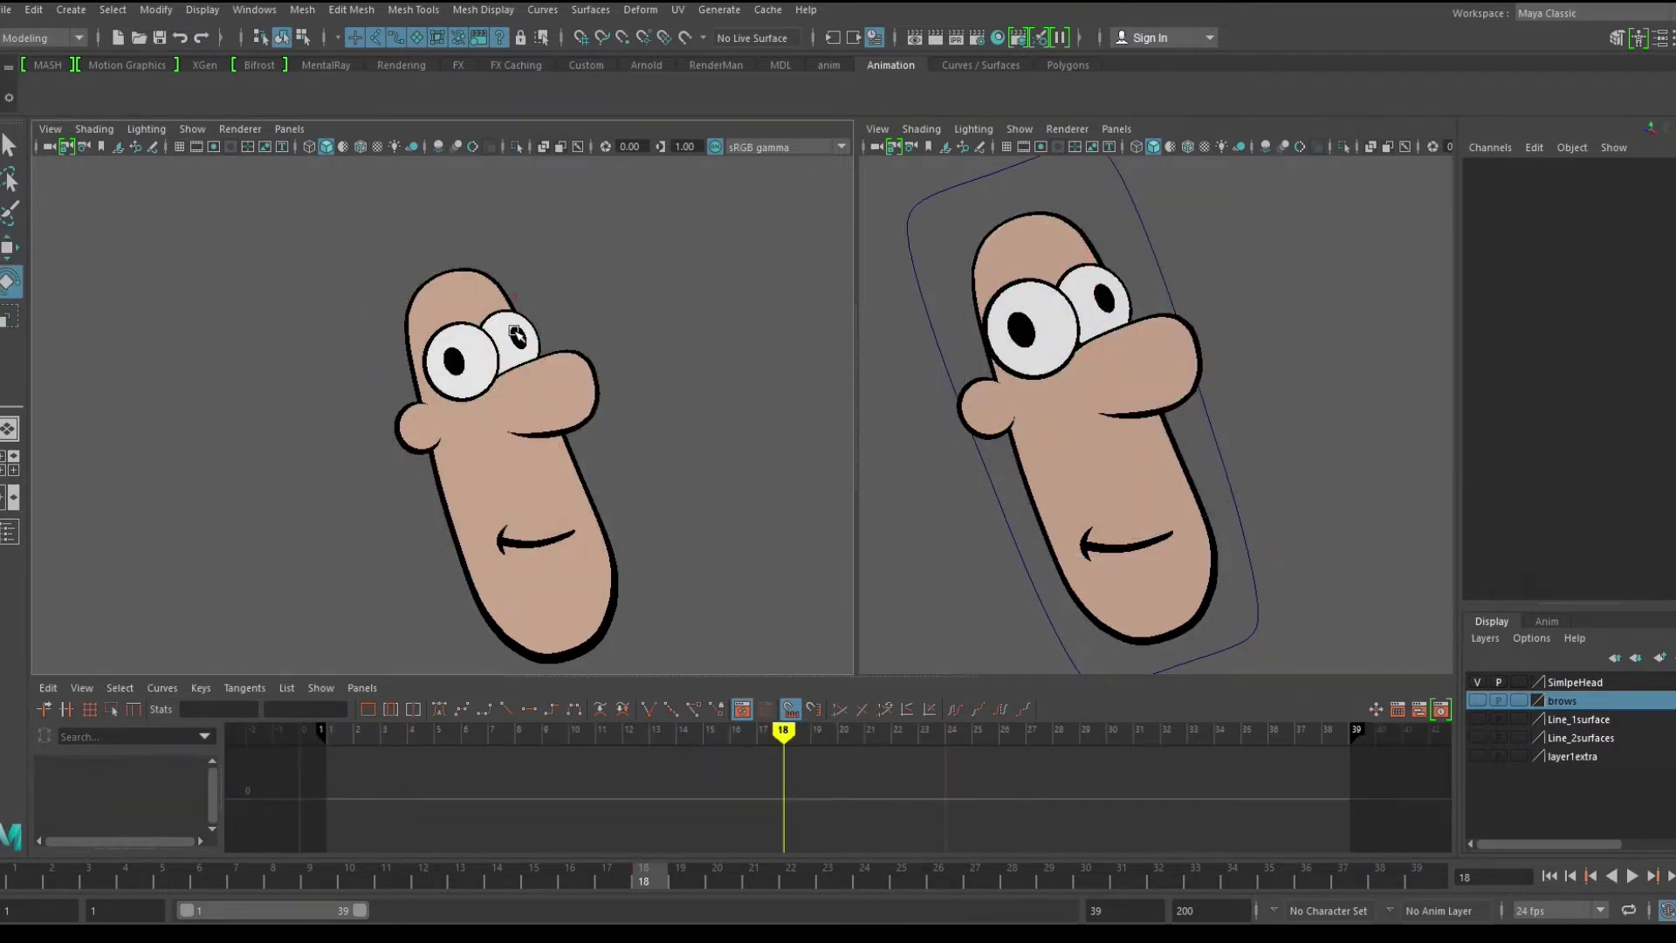
{"action": "key", "text": "w"}
{"action": "left_click", "coordinate": [445, 367]}
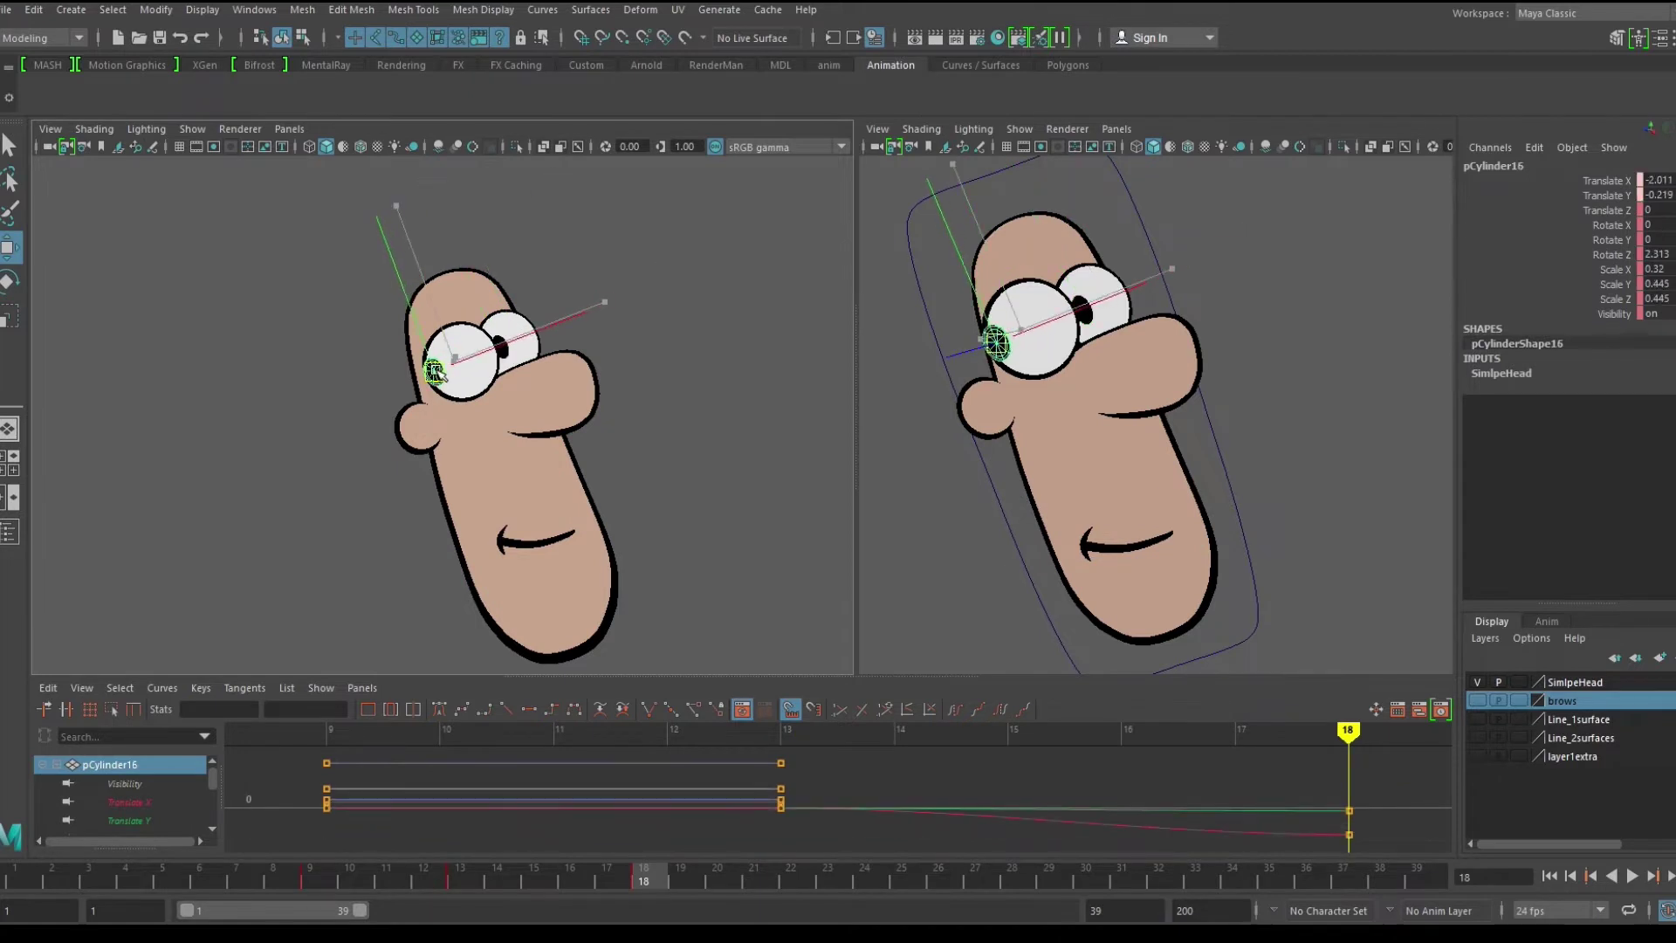
{"action": "left_click_drag", "start_coordinate": [439, 373], "coordinate": [438, 374]}
Step: Step through the frames around frame 13 to check the eye and pupil movement
{"action": "key", "text": "comma"}
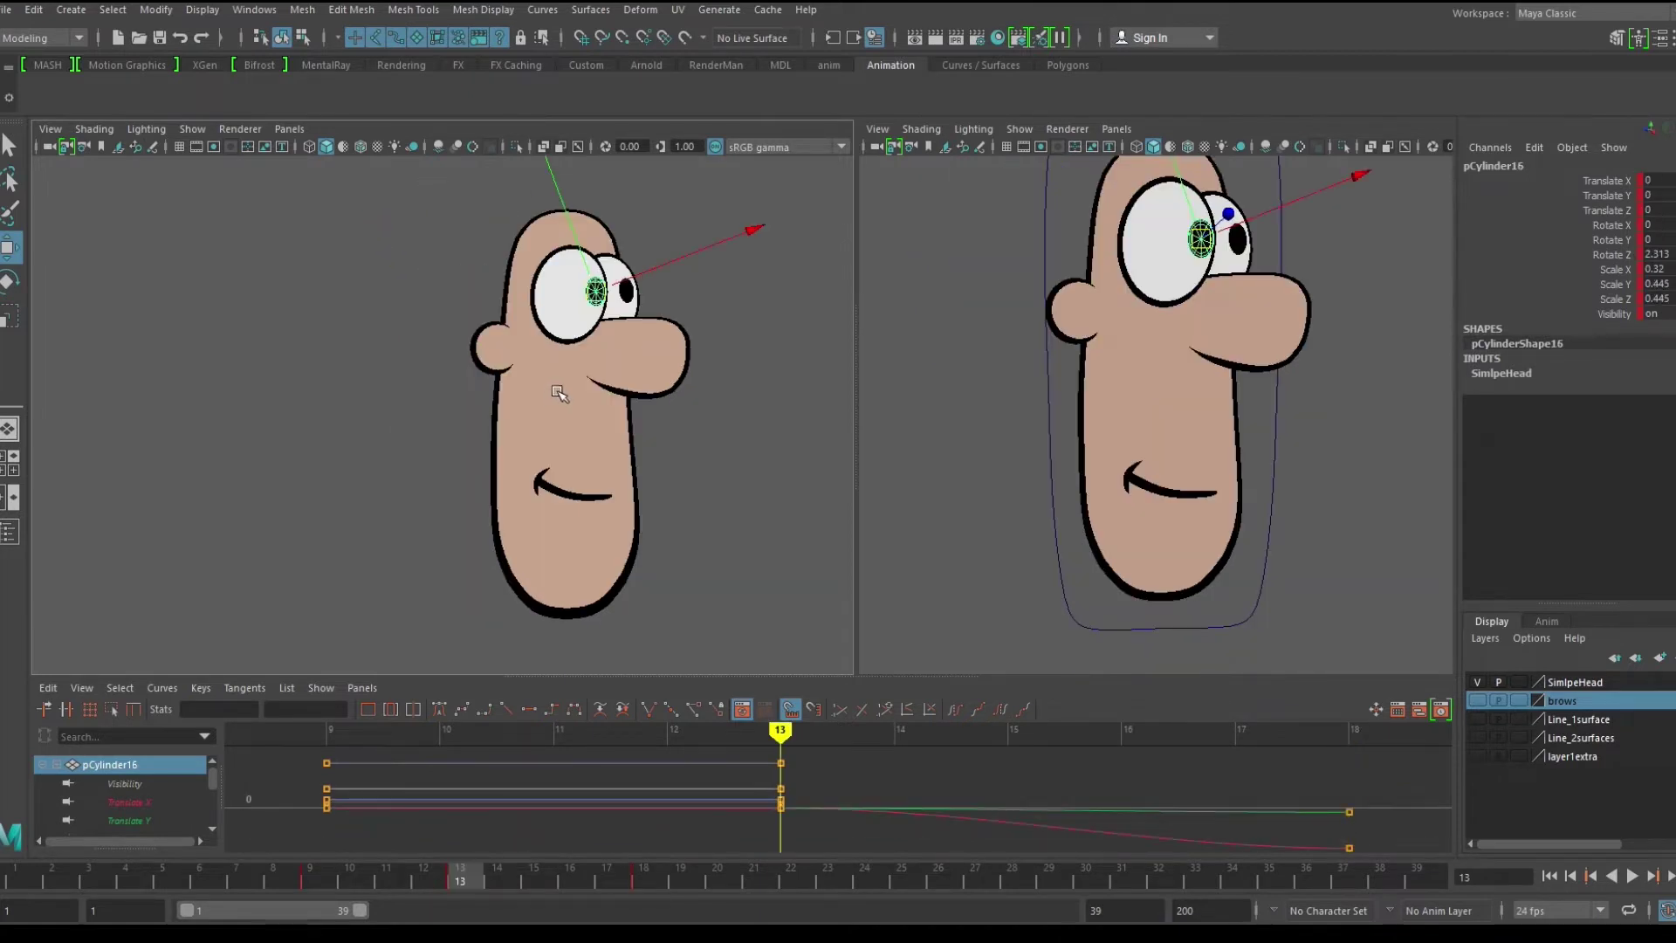
{"action": "key", "text": "alt+period"}
{"action": "key", "text": "alt+period"}
{"action": "key", "text": "alt+period"}
{"action": "key", "text": "alt+comma"}
{"action": "key", "text": "alt+comma"}
{"action": "key", "text": "alt+comma"}
{"action": "key", "text": "alt+period"}
{"action": "key", "text": "alt+comma"}
Step: Reshape the mouth line at frame 13: lower it, rotate it to about 14.9° in Z and shrink it to about 0.57 by 0.68
{"action": "left_click", "coordinate": [576, 494]}
{"action": "right_click_drag", "start_coordinate": [950, 457], "coordinate": [1088, 486], "text": "alt"}
{"action": "middle_click_drag", "start_coordinate": [1088, 486], "coordinate": [1132, 459], "text": "alt"}
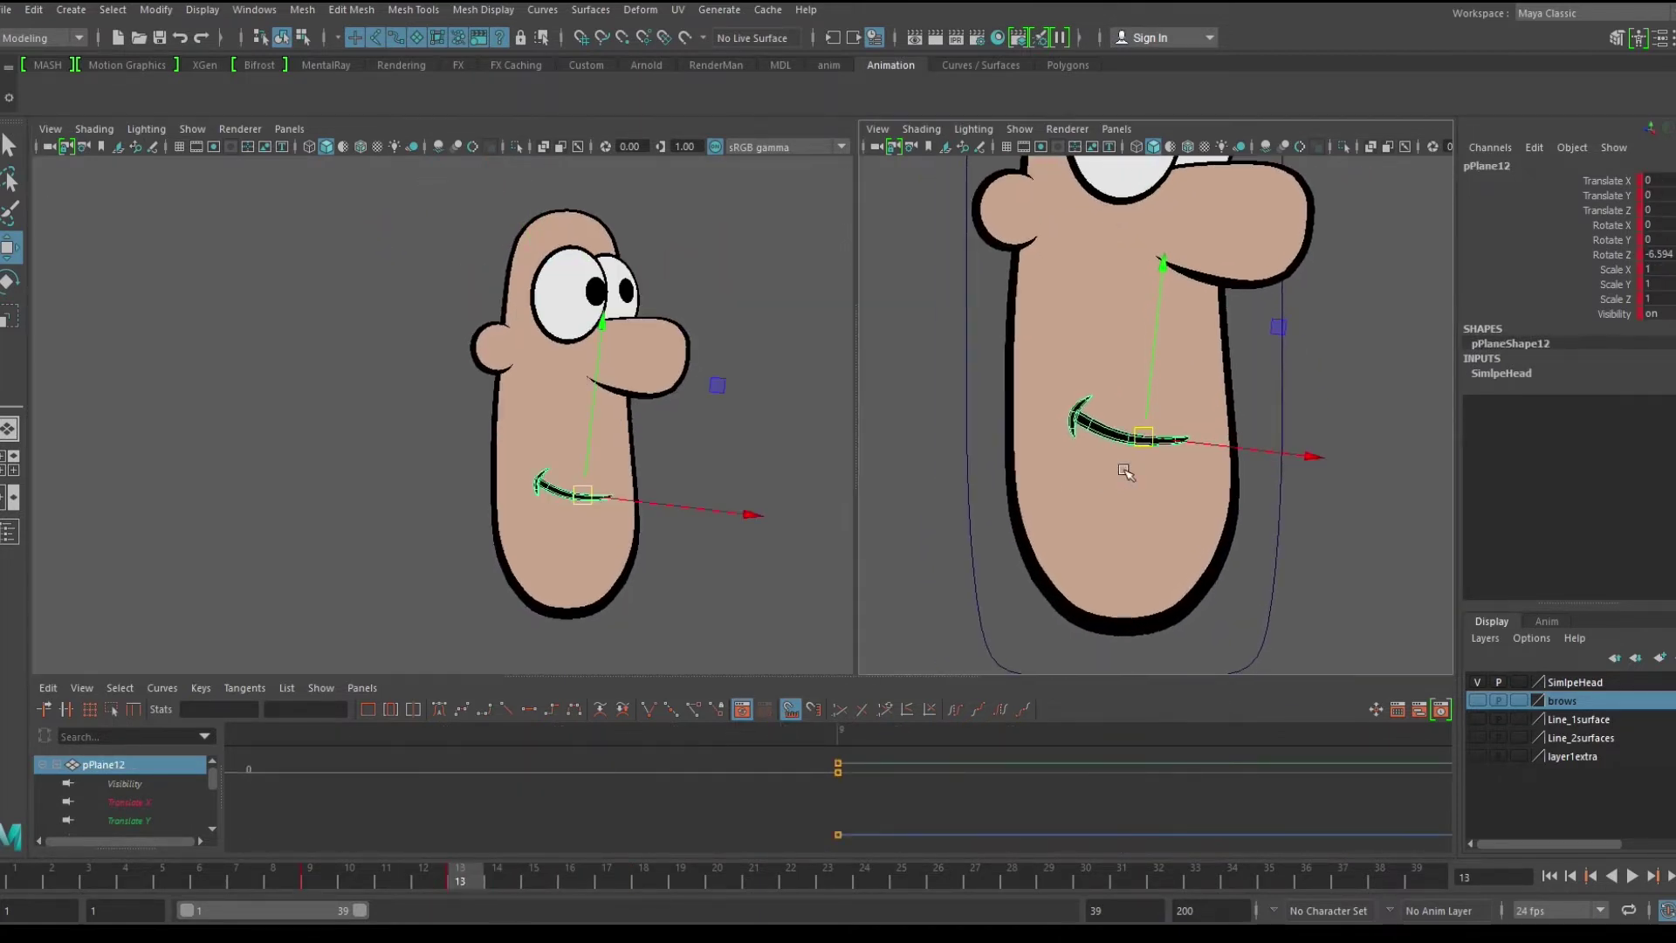
{"action": "left_click_drag", "start_coordinate": [1143, 436], "coordinate": [1140, 478]}
{"action": "key", "text": "e"}
{"action": "left_click_drag", "start_coordinate": [1226, 353], "coordinate": [1168, 323]}
{"action": "key", "text": "r"}
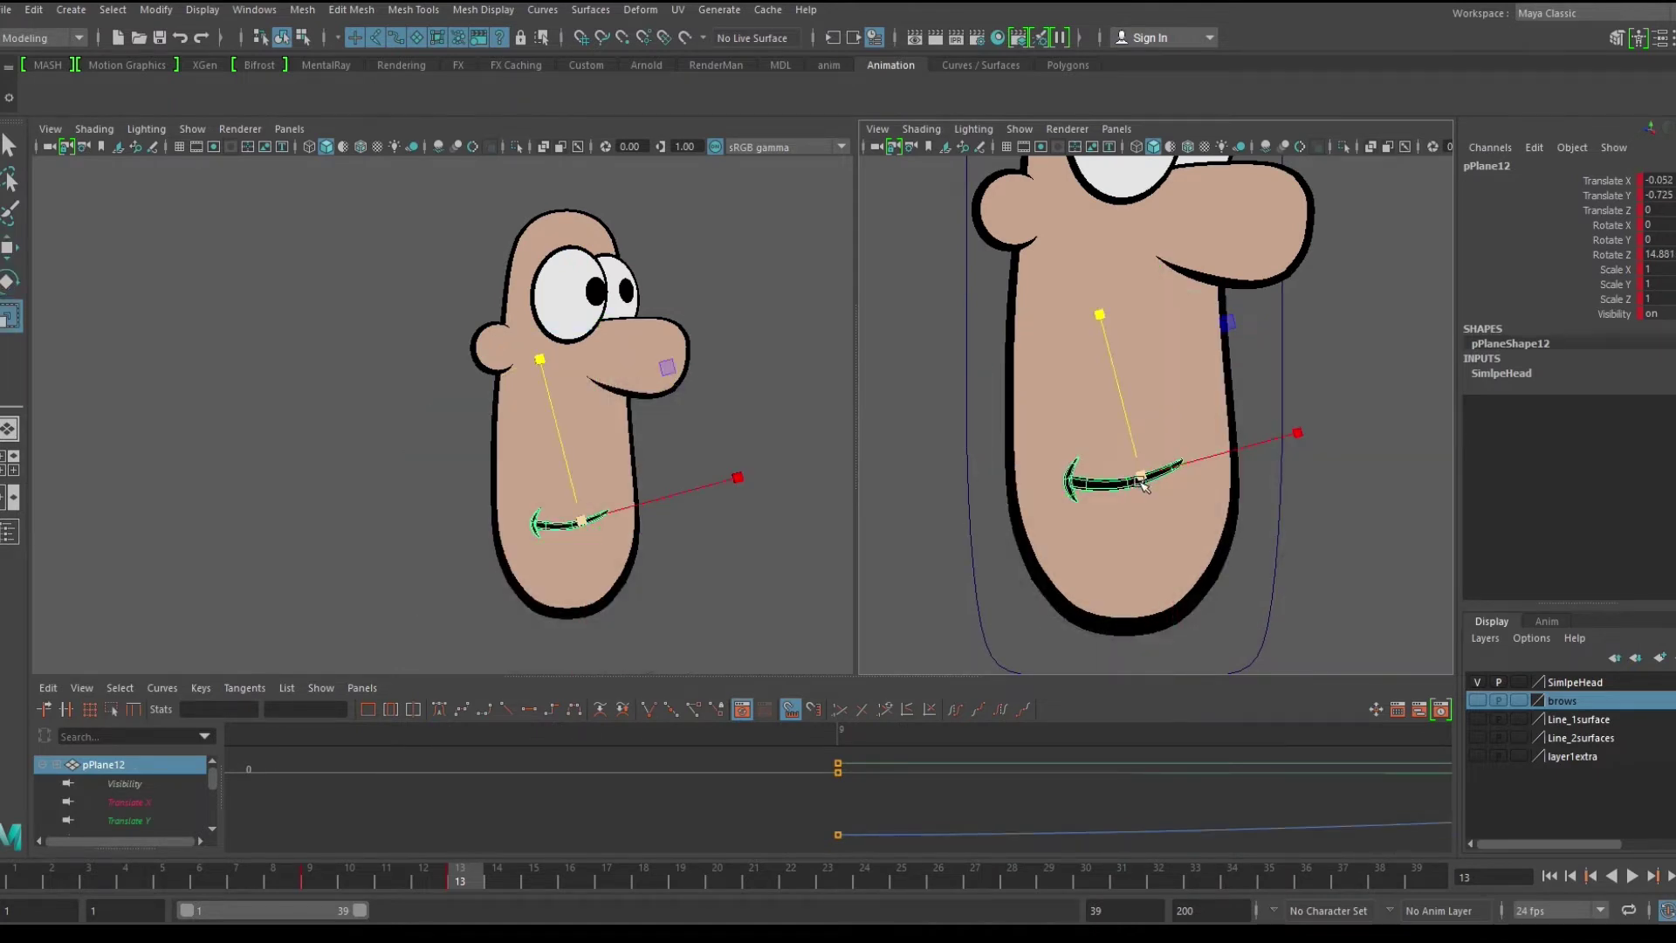
{"action": "left_click_drag", "start_coordinate": [1178, 469], "coordinate": [1117, 482]}
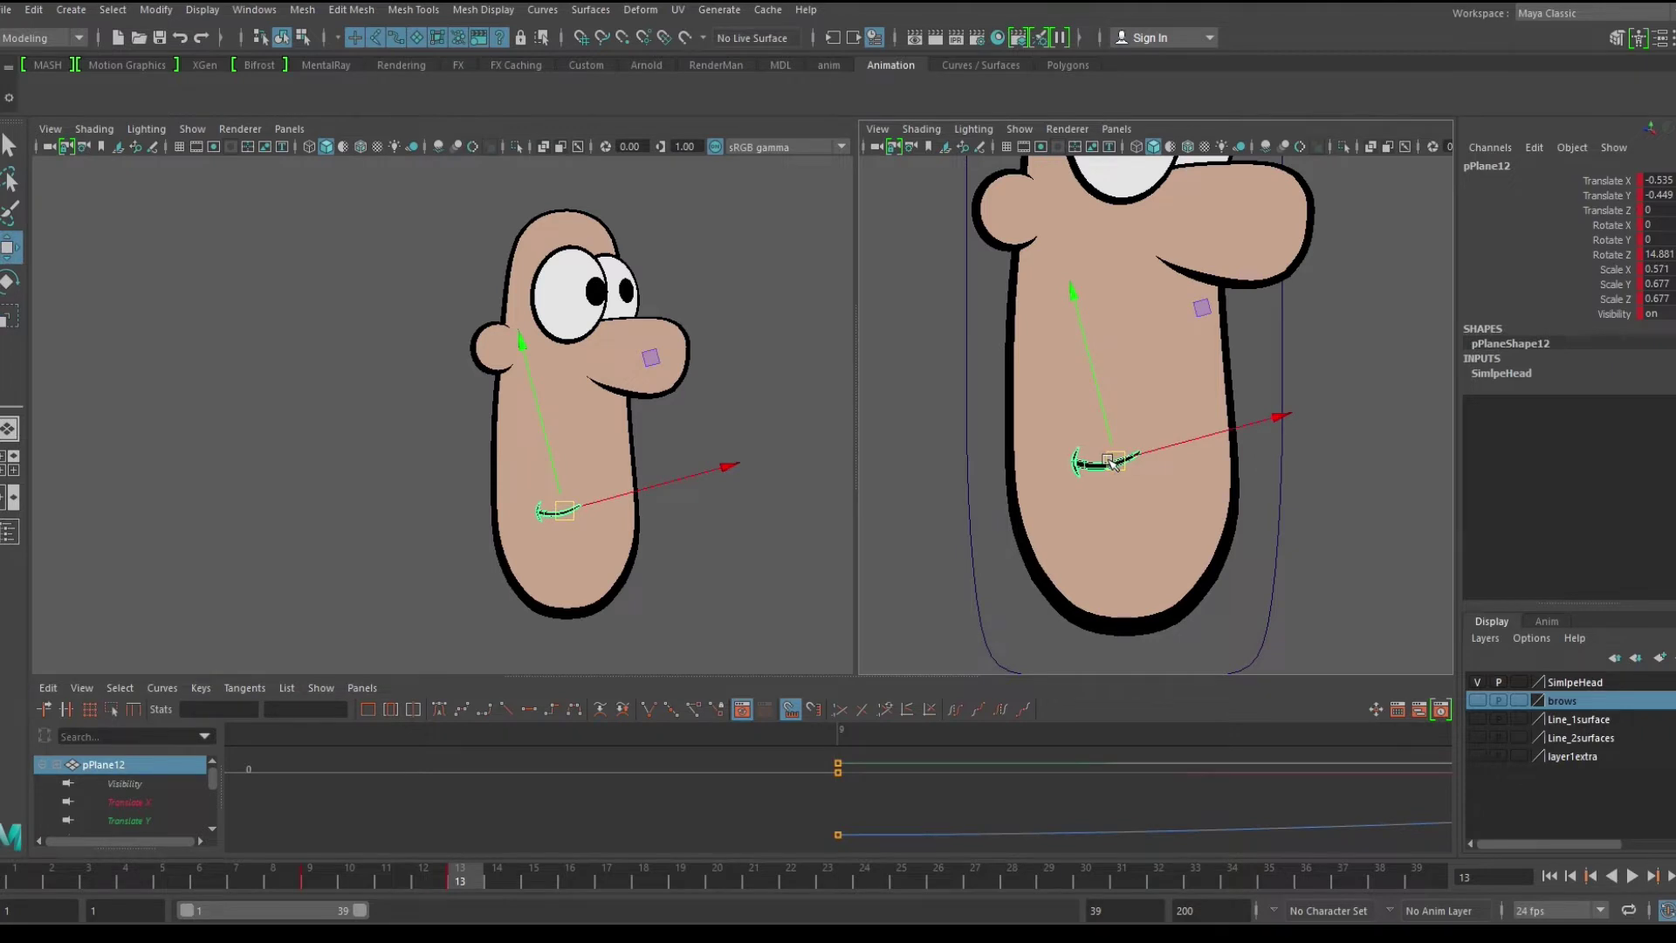
Step: Step through the frames between 9 and 13 to check the mouth movement
{"action": "key", "text": "comma"}
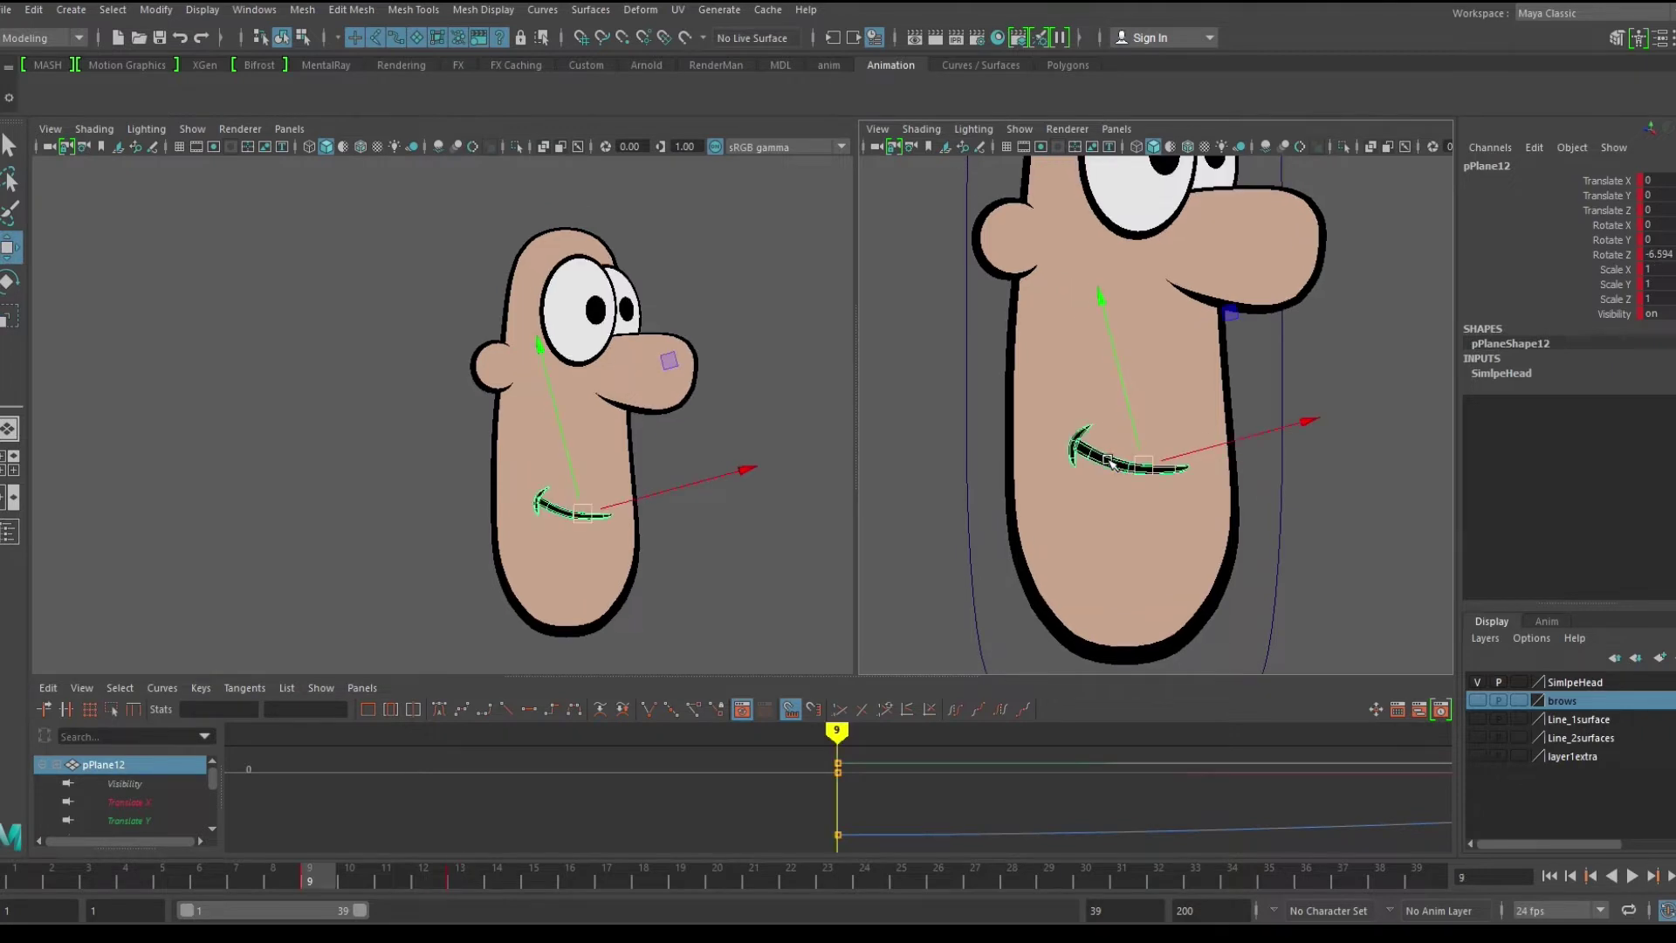
{"action": "key", "text": "alt+period"}
{"action": "key", "text": "alt+period"}
{"action": "key", "text": "alt+period"}
{"action": "key", "text": "alt+period"}
{"action": "key", "text": "alt+period"}
{"action": "key", "text": "alt+comma"}
{"action": "key", "text": "comma"}
{"action": "key", "text": "period"}
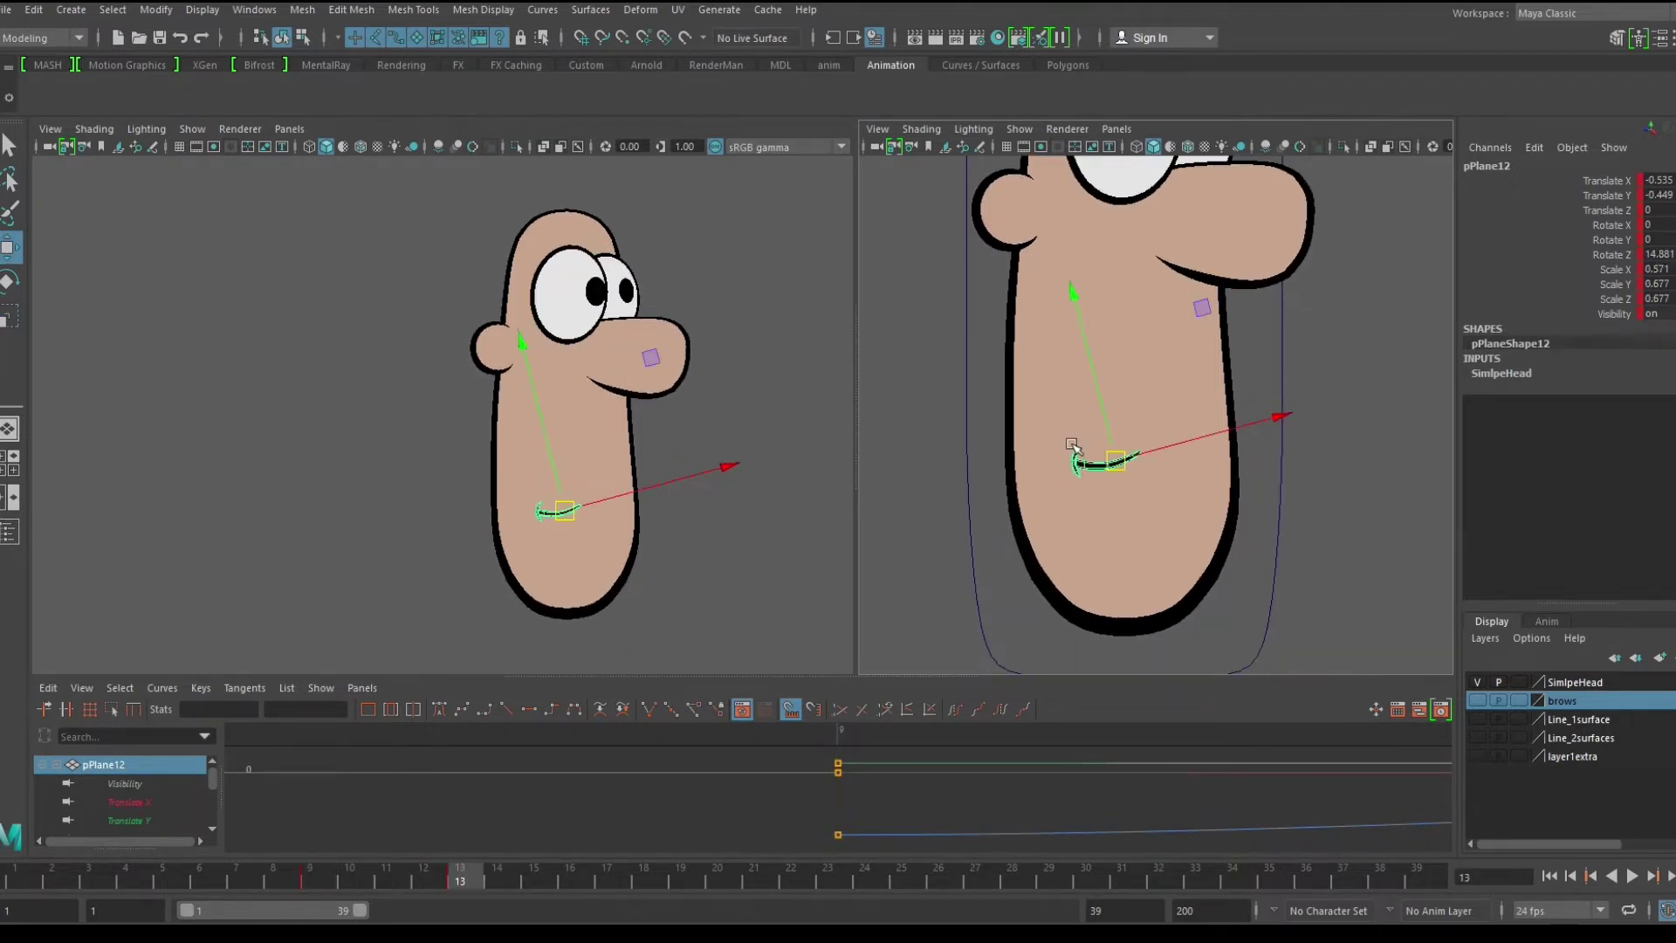
Step: Select the mouth corner line, key it at frame 12 and turn its visibility off at frame 13
{"action": "left_click", "coordinate": [1069, 470]}
{"action": "left_click", "coordinate": [1074, 460]}
{"action": "key", "text": "alt+comma"}
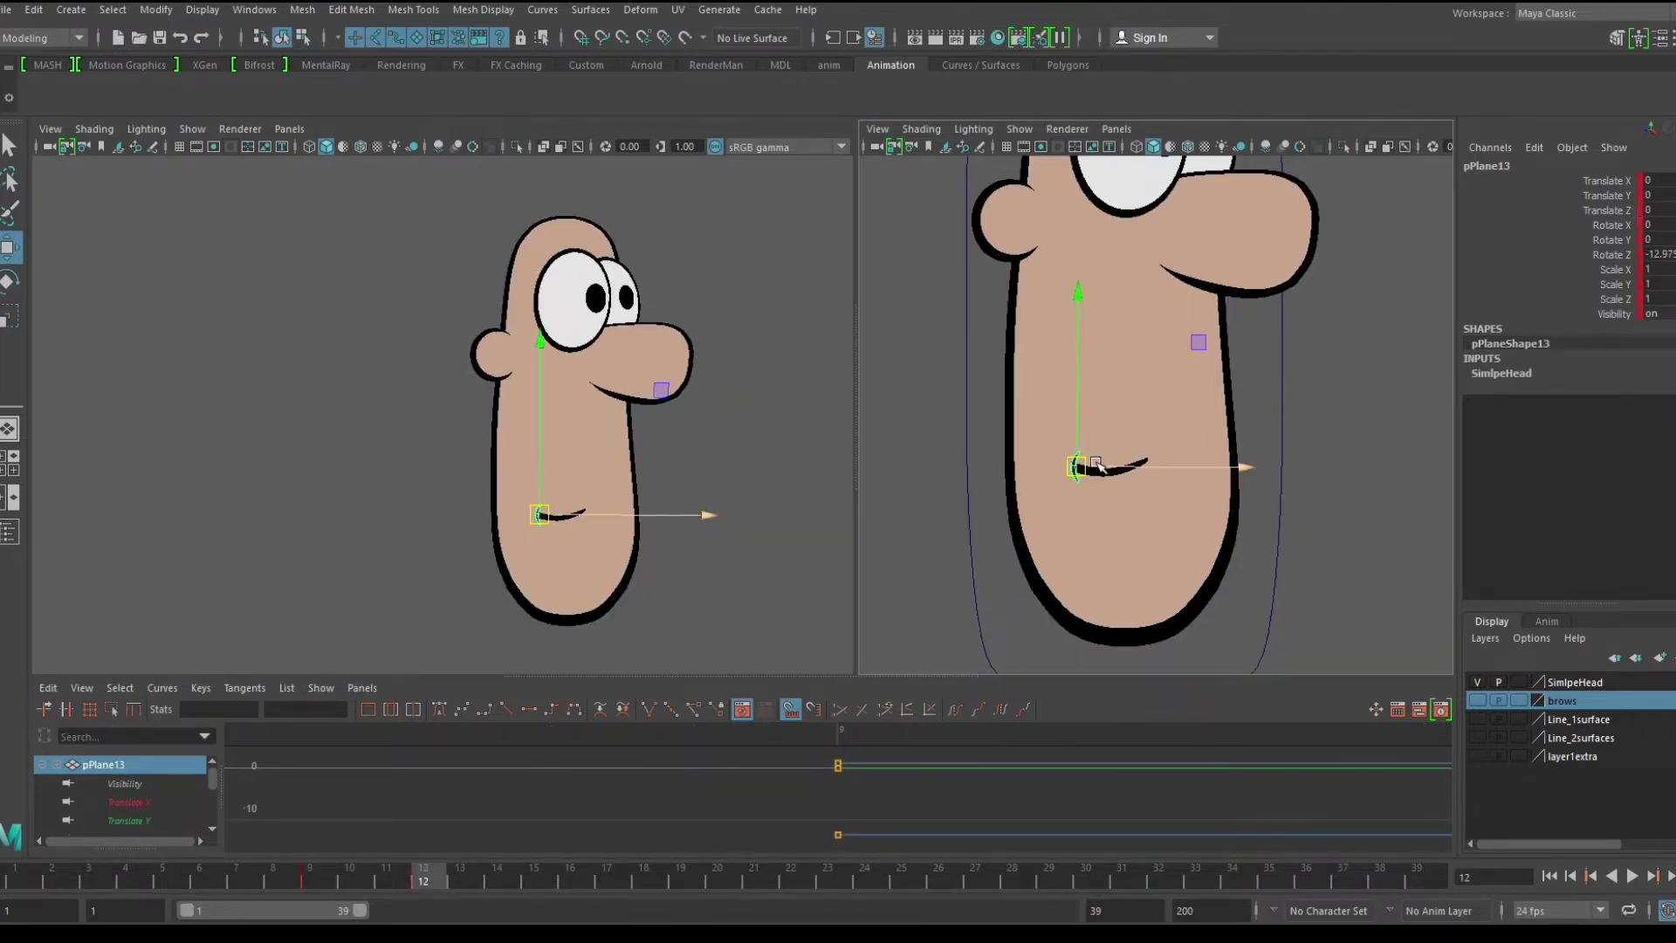
{"action": "key", "text": "period"}
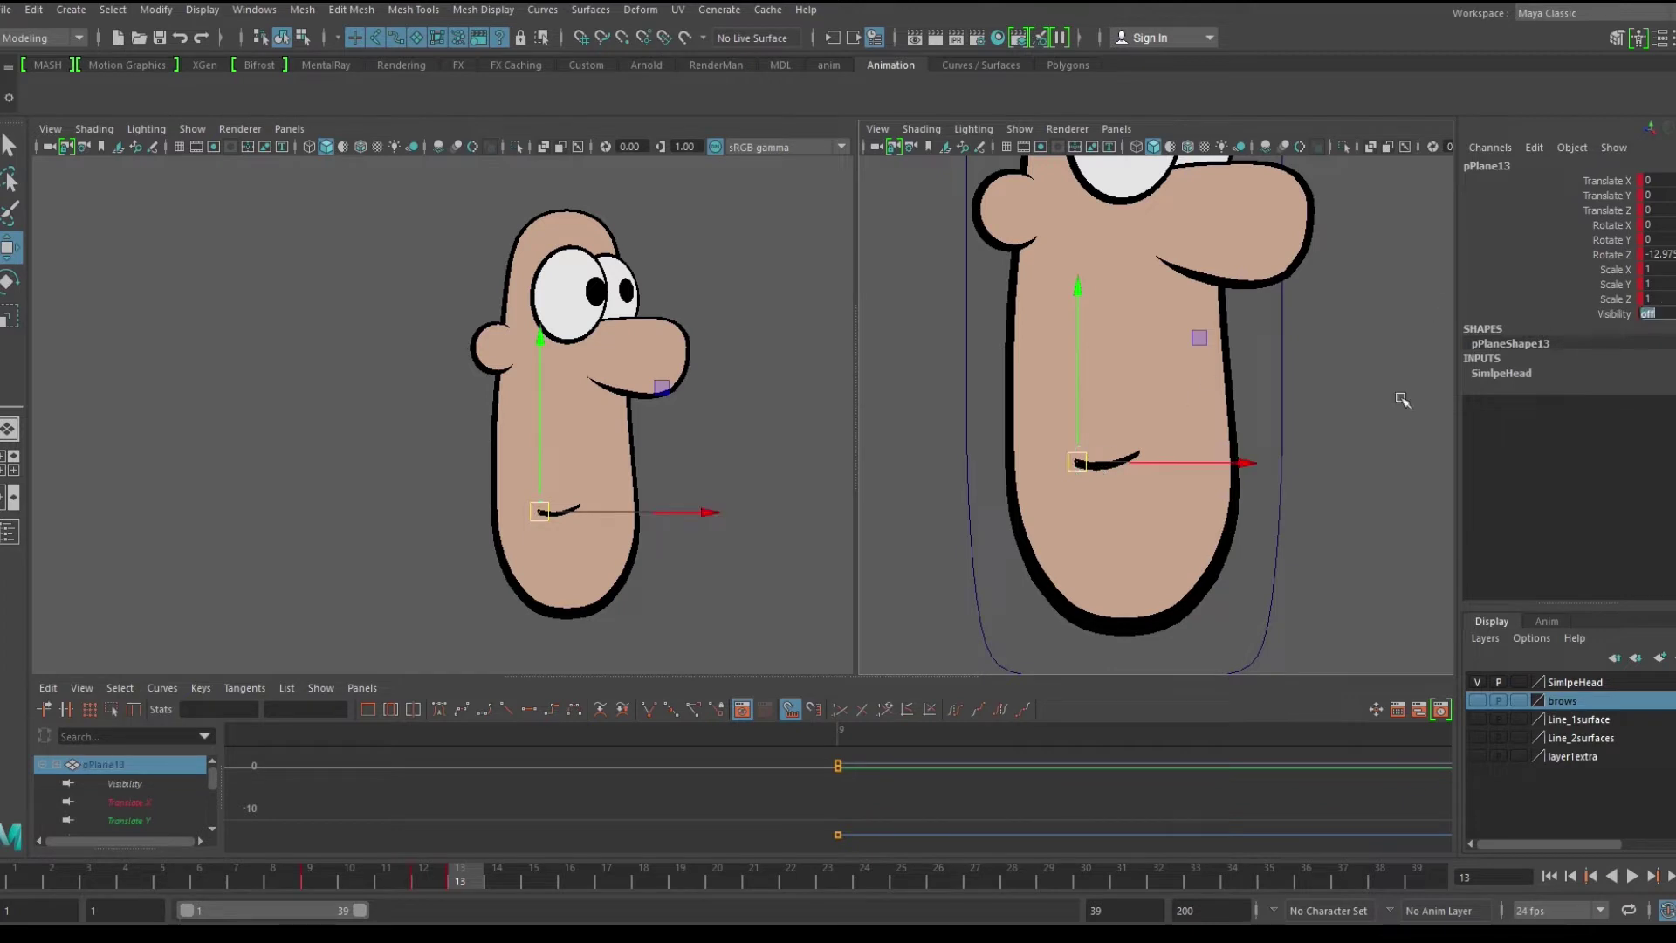
Step: Scale the mouth corner line uniformly to about 0.29 at frame 12 and play the animation
{"action": "key", "text": "comma"}
{"action": "scroll", "coordinate": [1035, 467], "scroll_direction": "up", "scroll_amount": 5}
{"action": "key", "text": "r"}
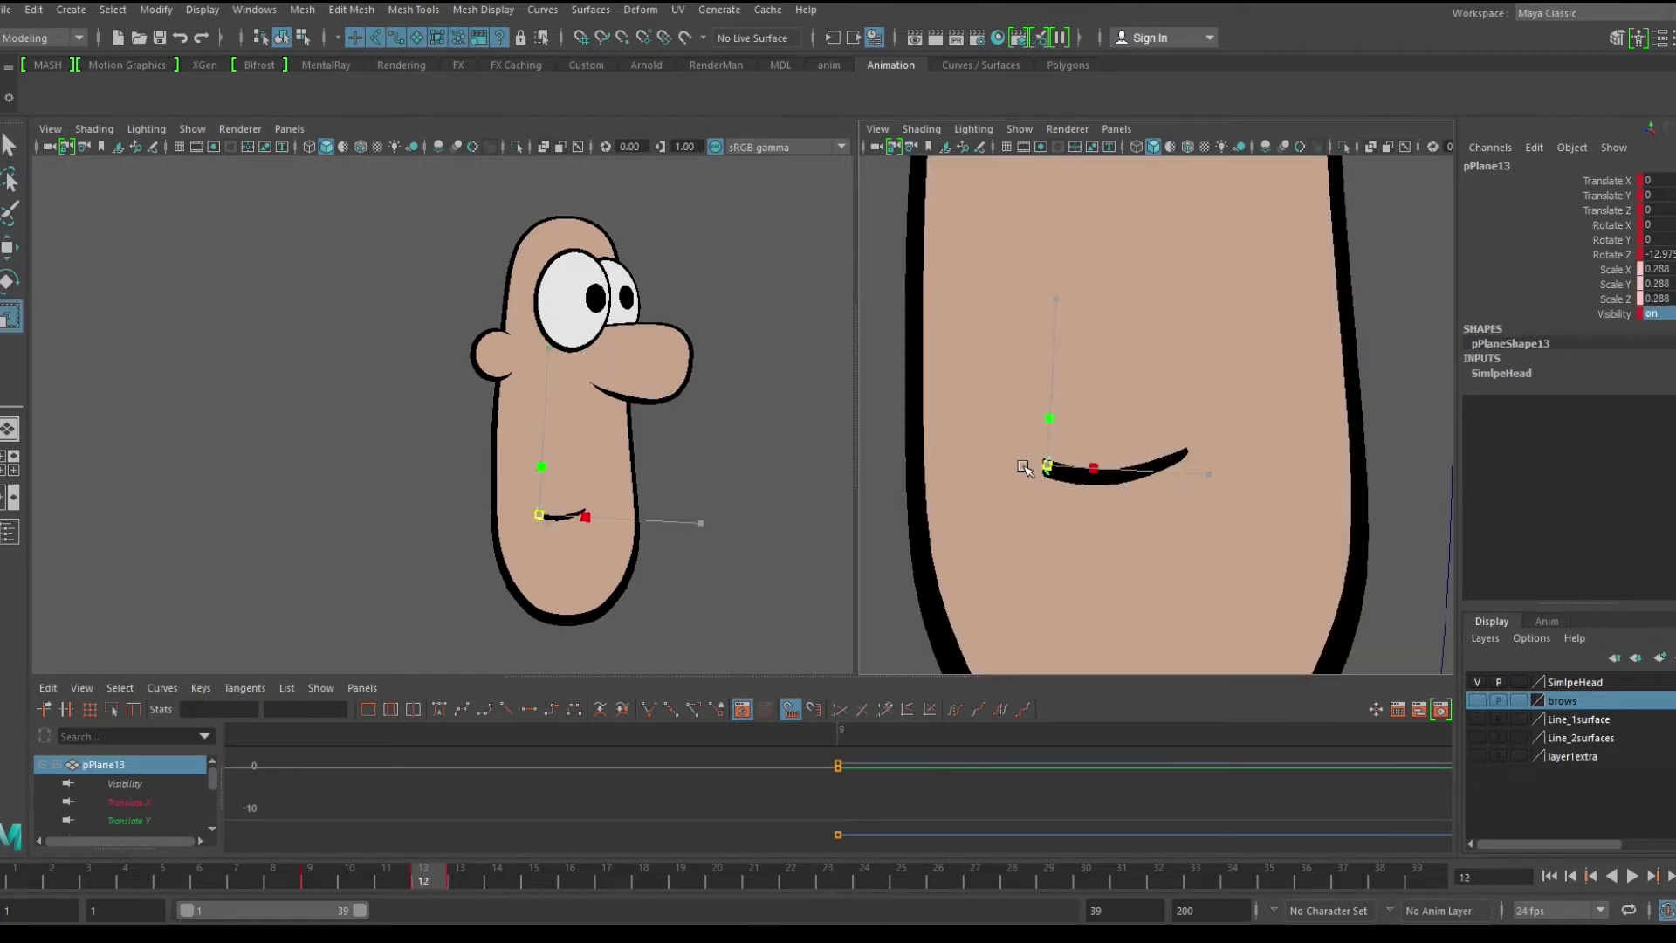
{"action": "key", "text": "alt+v"}
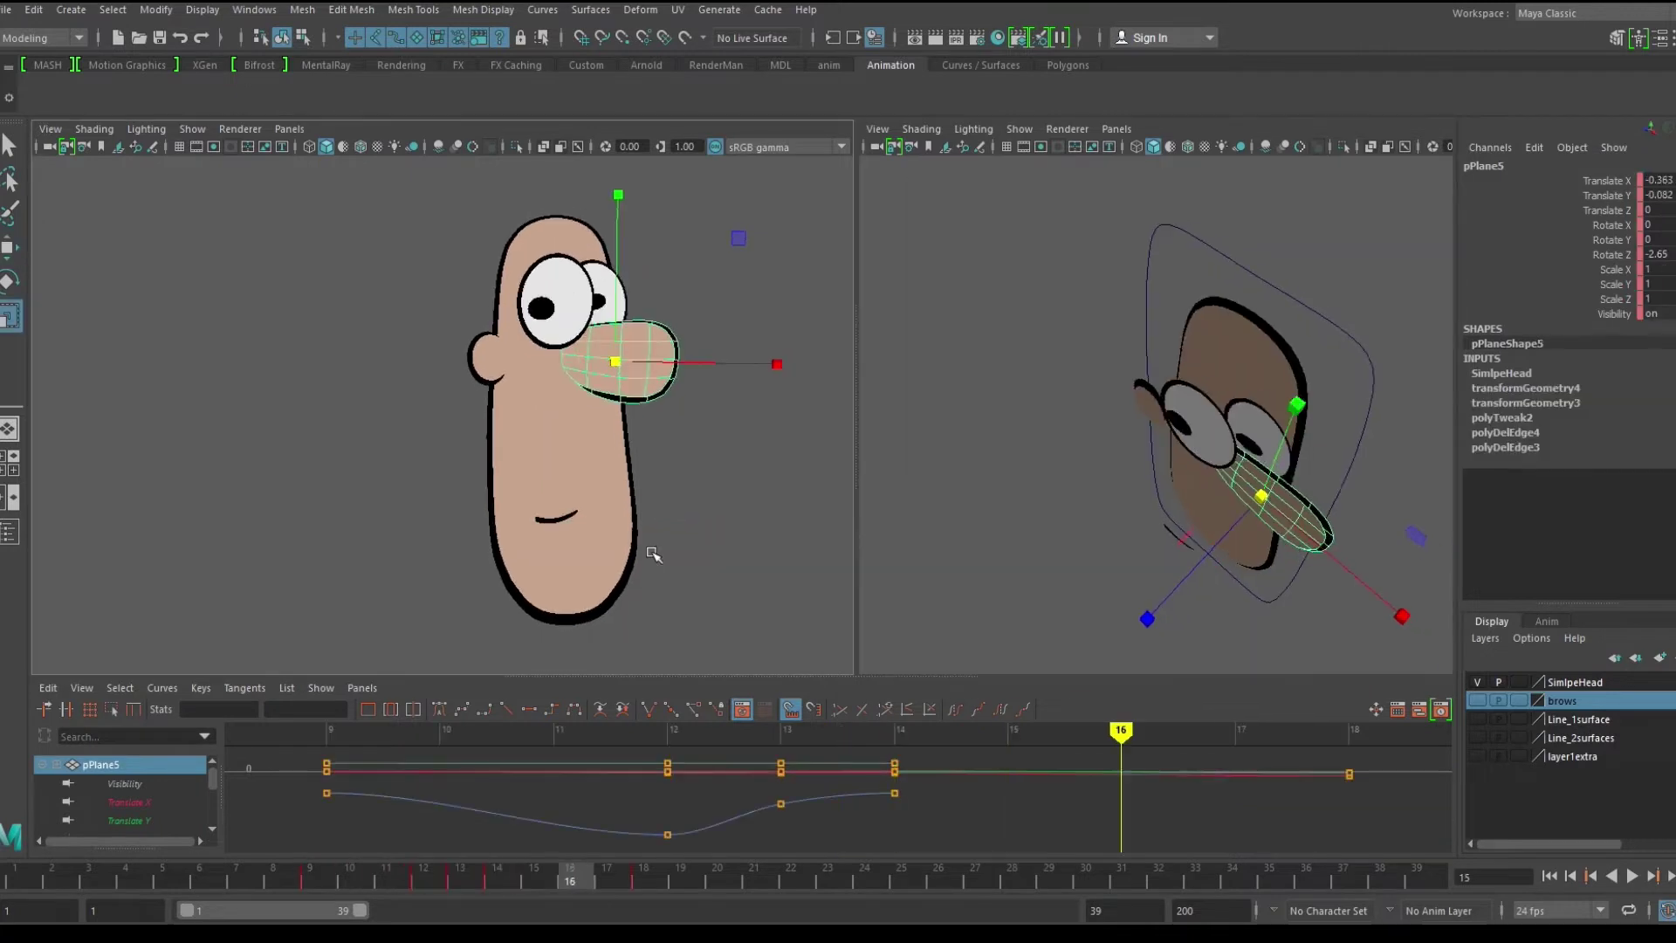
Step: Move the nose across the face toward the ear at frame 18 and set a key
{"action": "key", "text": "period"}
{"action": "key", "text": "period"}
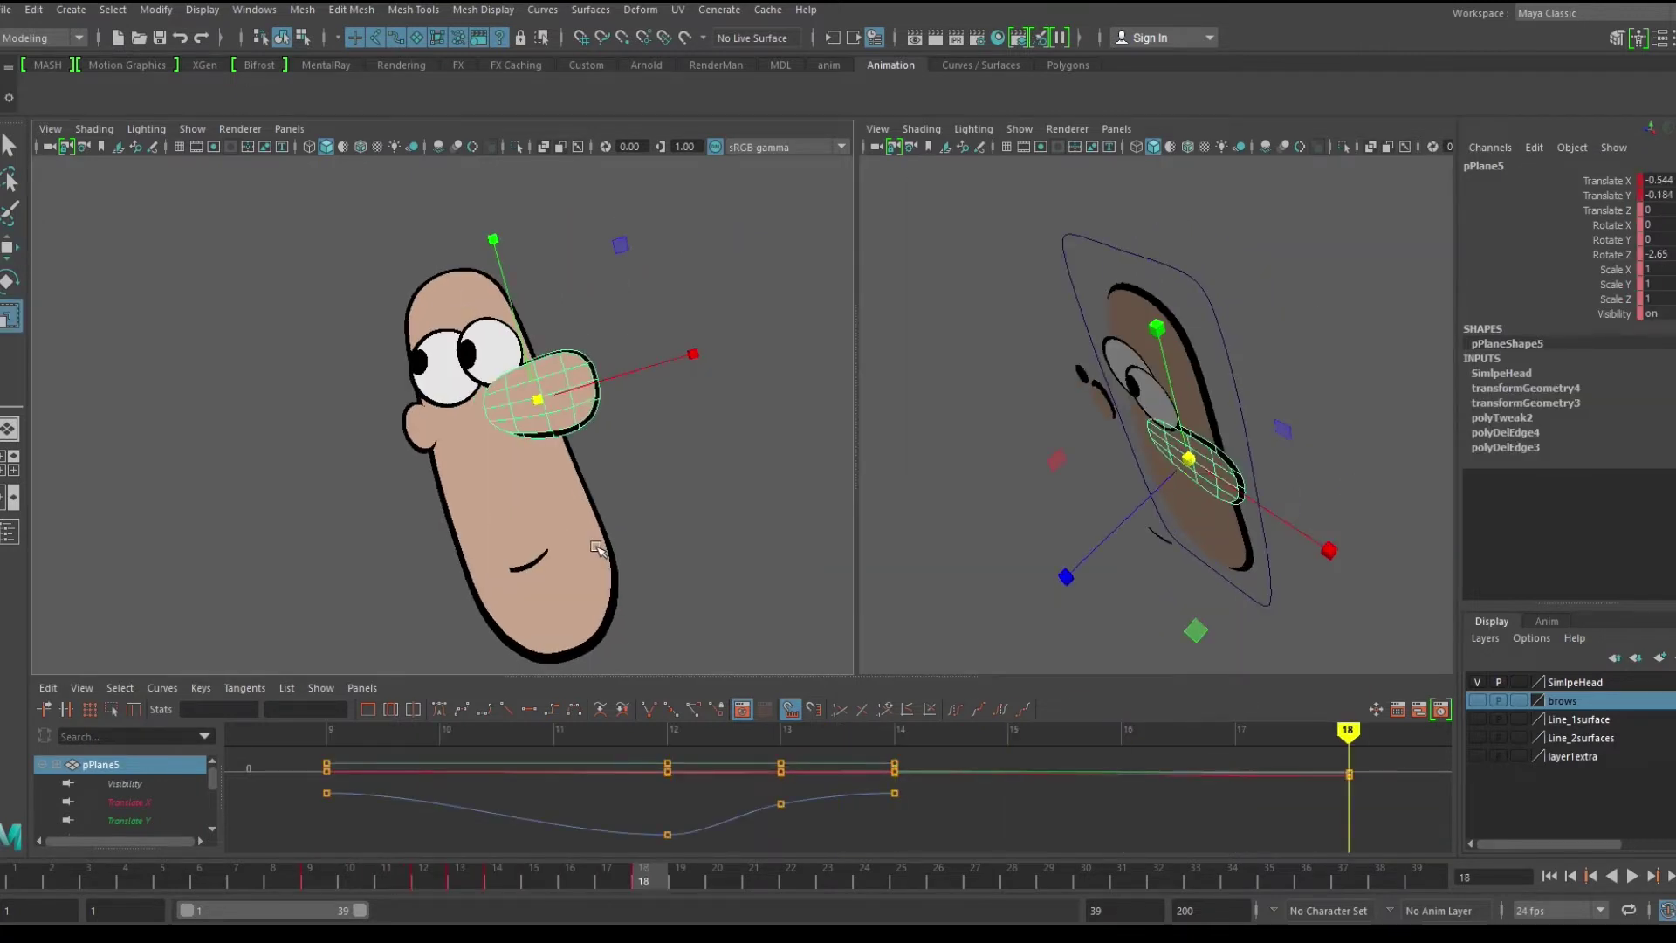
{"action": "left_click_drag", "start_coordinate": [550, 407], "coordinate": [493, 434]}
{"action": "key", "text": "s"}
Step: Pull the nose forward in depth to about Z 0.19 at frame 18 so it sits in front of the face
{"action": "left_click_drag", "start_coordinate": [957, 480], "coordinate": [1051, 457], "text": "alt"}
{"action": "right_click_drag", "start_coordinate": [1051, 457], "coordinate": [1243, 463], "text": "alt"}
{"action": "left_click_drag", "start_coordinate": [1243, 467], "coordinate": [1298, 462], "text": "alt"}
{"action": "mouse_move", "coordinate": [1084, 552]}
{"action": "left_mouse_down"}
{"action": "mouse_move", "coordinate": [1072, 557]}
{"action": "mouse_move", "coordinate": [1080, 522]}
{"action": "left_mouse_up"}
{"action": "left_click", "coordinate": [939, 448]}
{"action": "left_click", "coordinate": [1096, 449]}
{"action": "left_click", "coordinate": [1230, 456]}
{"action": "left_click_drag", "start_coordinate": [1231, 502], "coordinate": [973, 496], "text": "alt"}
{"action": "mouse_move", "coordinate": [1279, 483]}
{"action": "left_mouse_down"}
{"action": "mouse_move", "coordinate": [1299, 479]}
{"action": "mouse_move", "coordinate": [1286, 485]}
{"action": "left_mouse_up"}
{"action": "left_click", "coordinate": [1205, 447]}
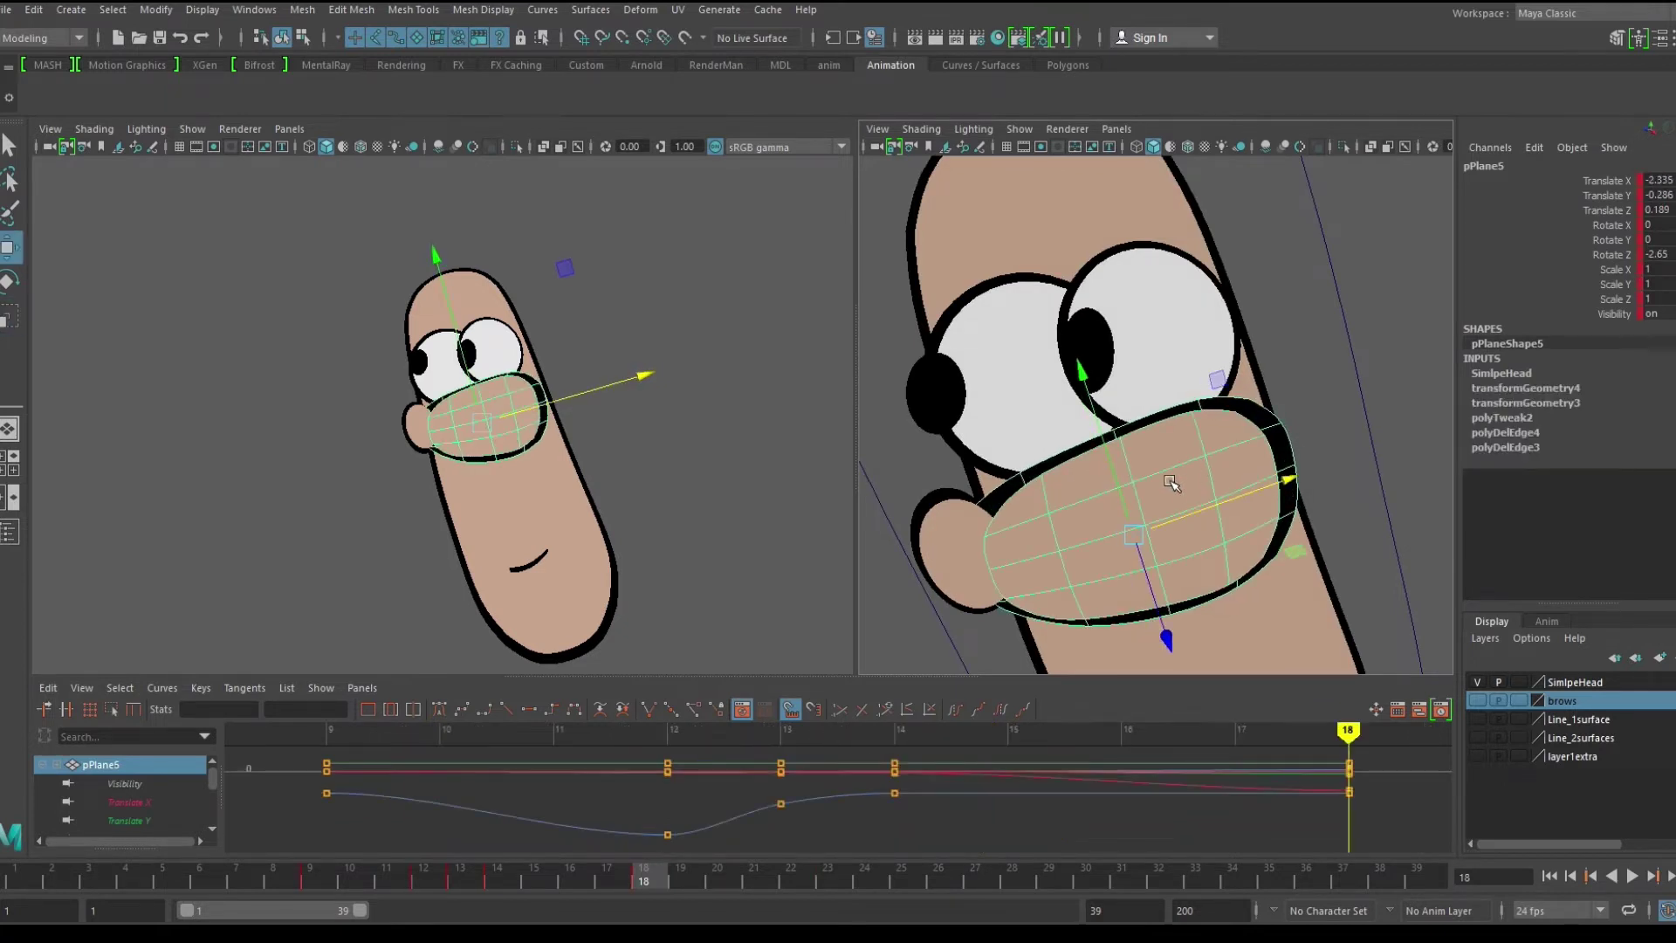
Step: Adjust the nose's scale and rotation and nudge it into position on the face
{"action": "key", "text": "f"}
{"action": "key", "text": "e"}
{"action": "key", "text": "r"}
{"action": "left_click_drag", "start_coordinate": [1201, 443], "coordinate": [1175, 452]}
{"action": "key", "text": "e"}
{"action": "left_click_drag", "start_coordinate": [345, 324], "coordinate": [359, 311]}
{"action": "key", "text": "w"}
{"action": "left_click_drag", "start_coordinate": [559, 408], "coordinate": [563, 407]}
Step: Narrow the nose to a Scale X of about 0.85
{"action": "left_click_drag", "start_coordinate": [976, 560], "coordinate": [1114, 561], "text": "alt"}
{"action": "left_click", "coordinate": [1065, 481]}
{"action": "middle_click_drag", "start_coordinate": [1106, 475], "coordinate": [1043, 470]}
{"action": "key", "text": "r"}
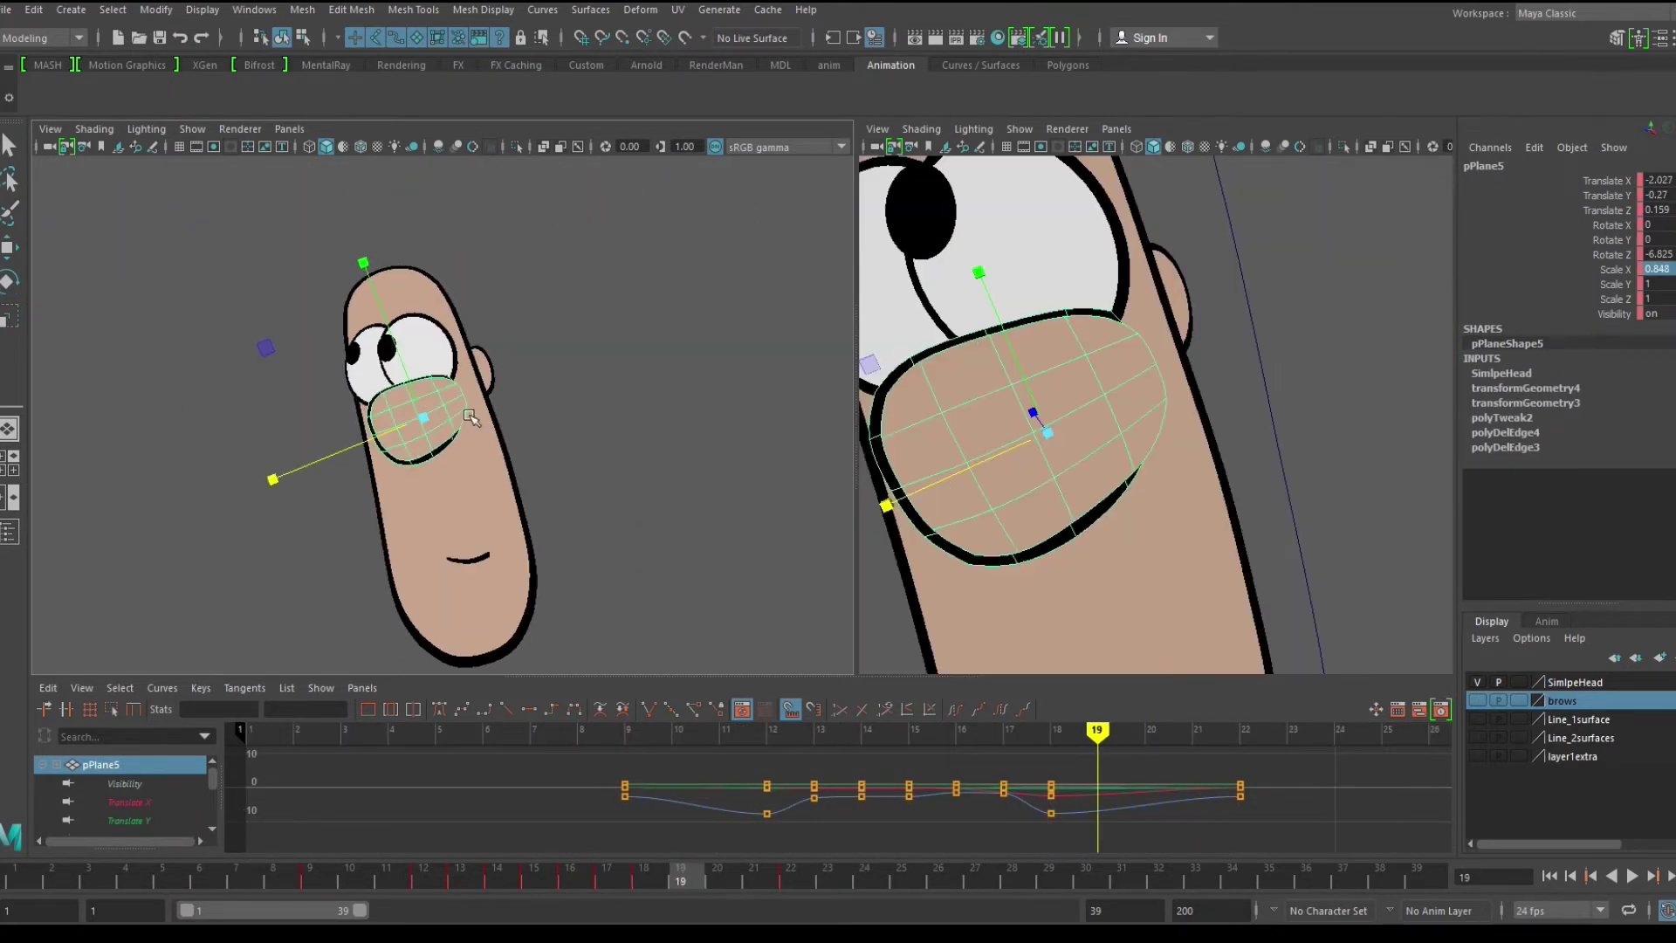
Step: Move the nose past the face's opposite edge at frame 19, to about X -0.7, Y -0.36, and rotate it to about -2.1° in Z
{"action": "left_click_drag", "start_coordinate": [422, 422], "coordinate": [385, 435]}
{"action": "key", "text": "e"}
{"action": "left_click_drag", "start_coordinate": [460, 302], "coordinate": [484, 313]}
{"action": "key", "text": "w"}
{"action": "left_click_drag", "start_coordinate": [382, 441], "coordinate": [378, 439]}
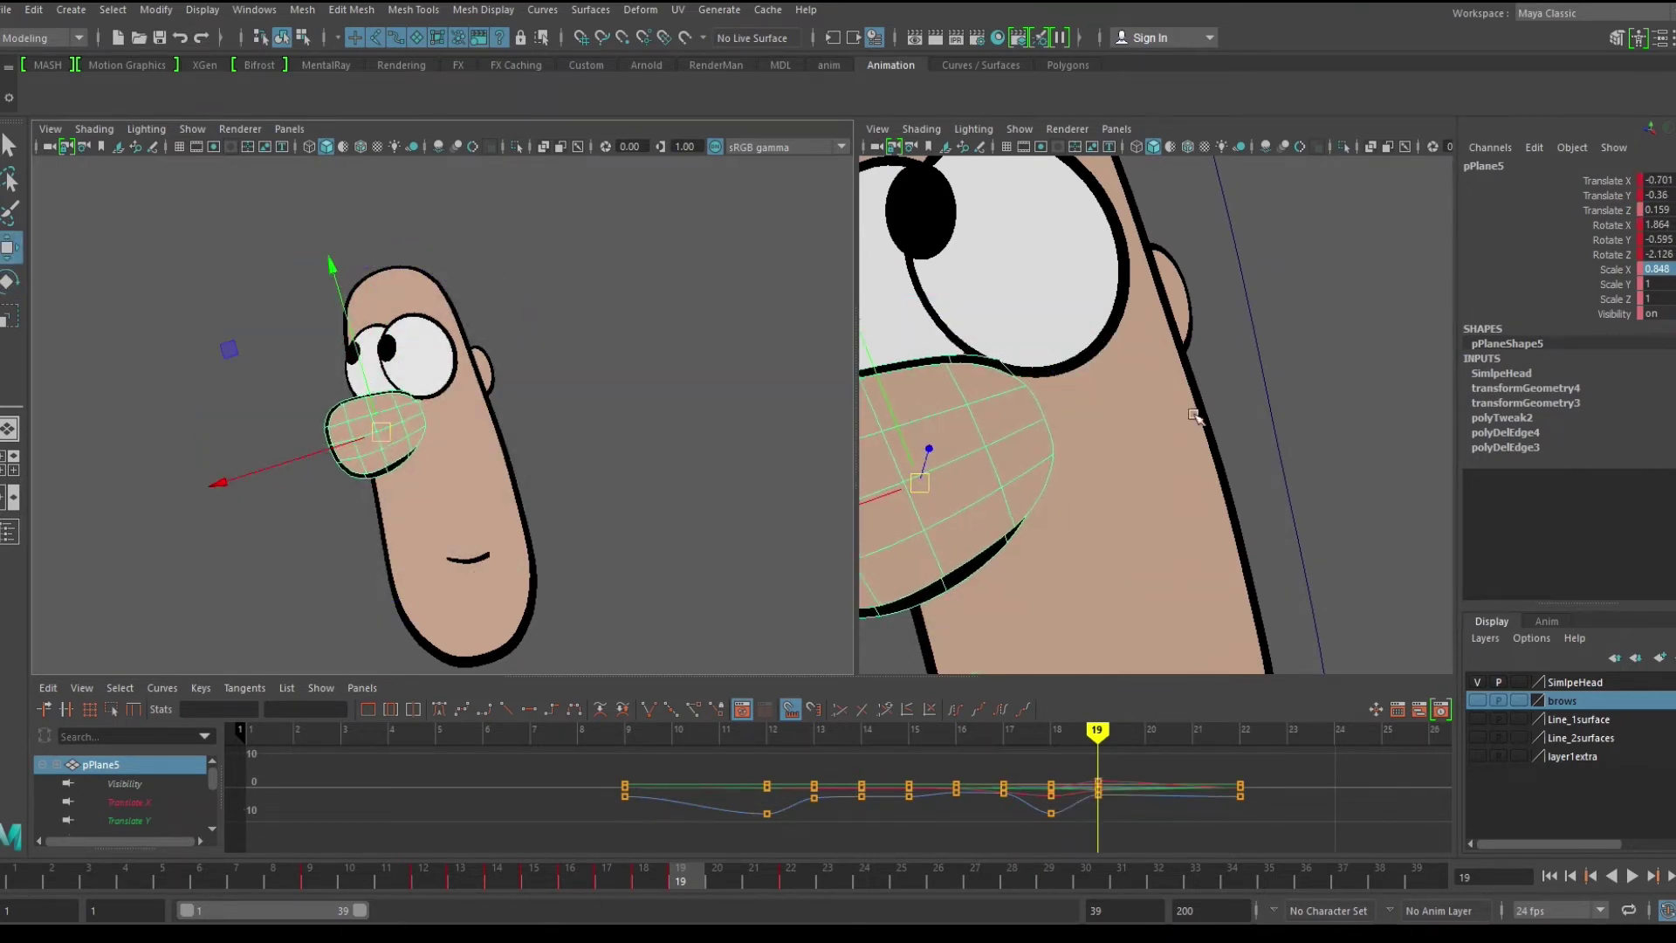
Step: Pull the eye just above the nose forward in depth at frame 19, off the face, and reselect the nose
{"action": "left_click_drag", "start_coordinate": [1200, 414], "coordinate": [1226, 314], "text": "alt"}
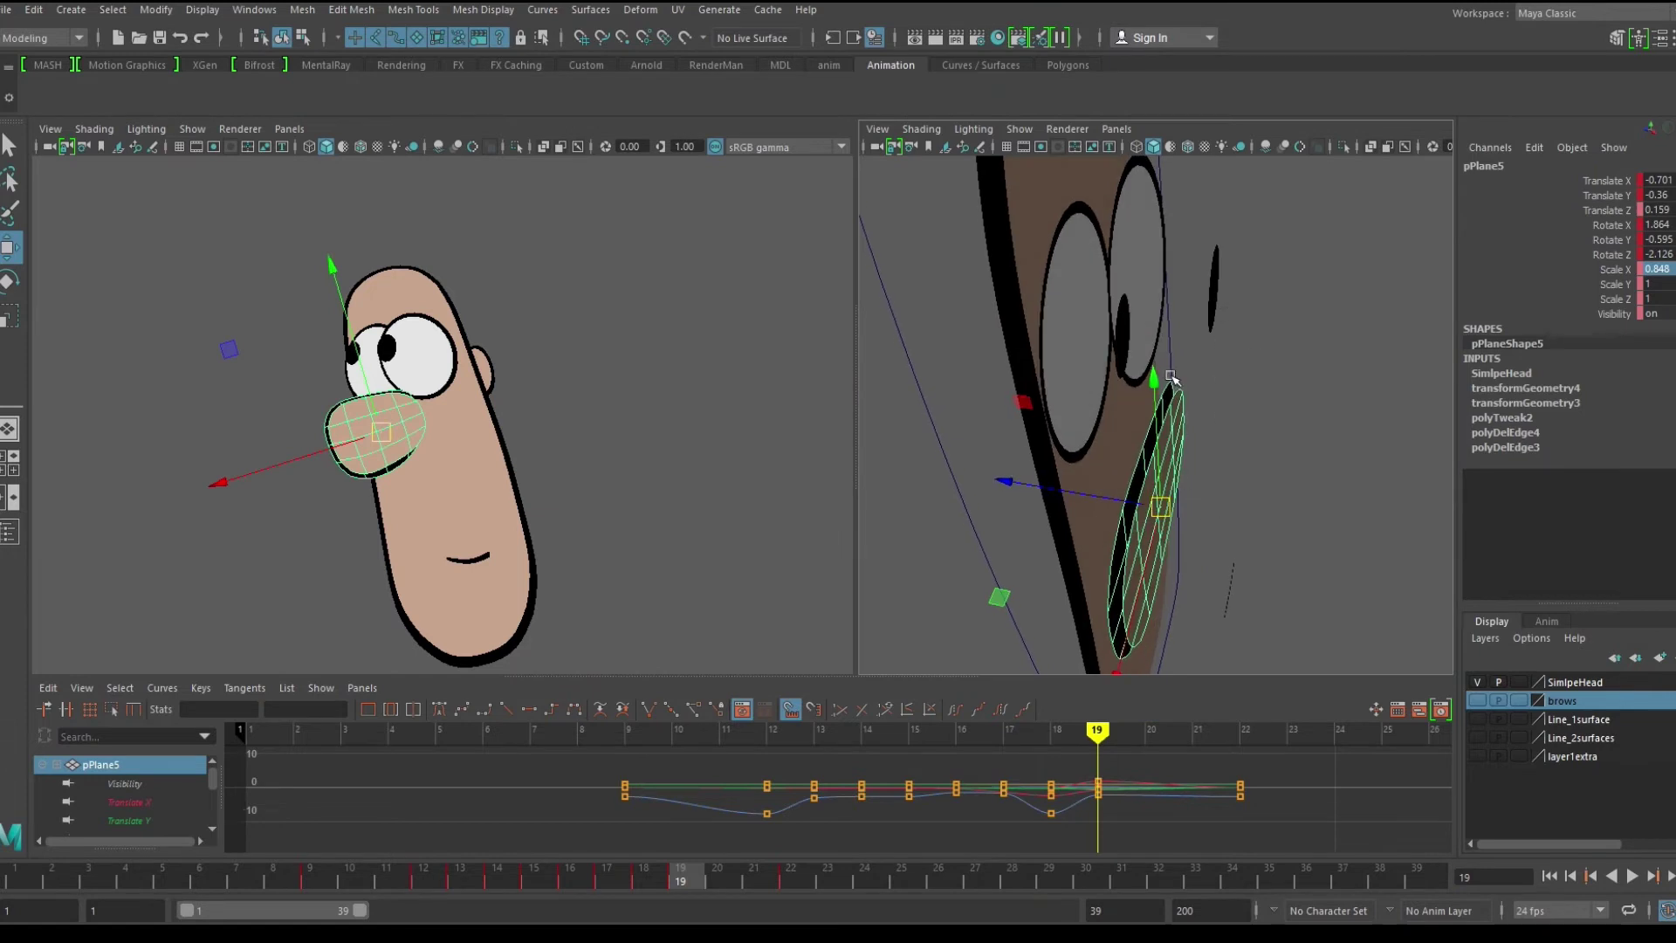
{"action": "left_click", "coordinate": [1154, 321]}
{"action": "left_click_drag", "start_coordinate": [1039, 275], "coordinate": [1089, 281]}
{"action": "left_click", "coordinate": [1178, 495]}
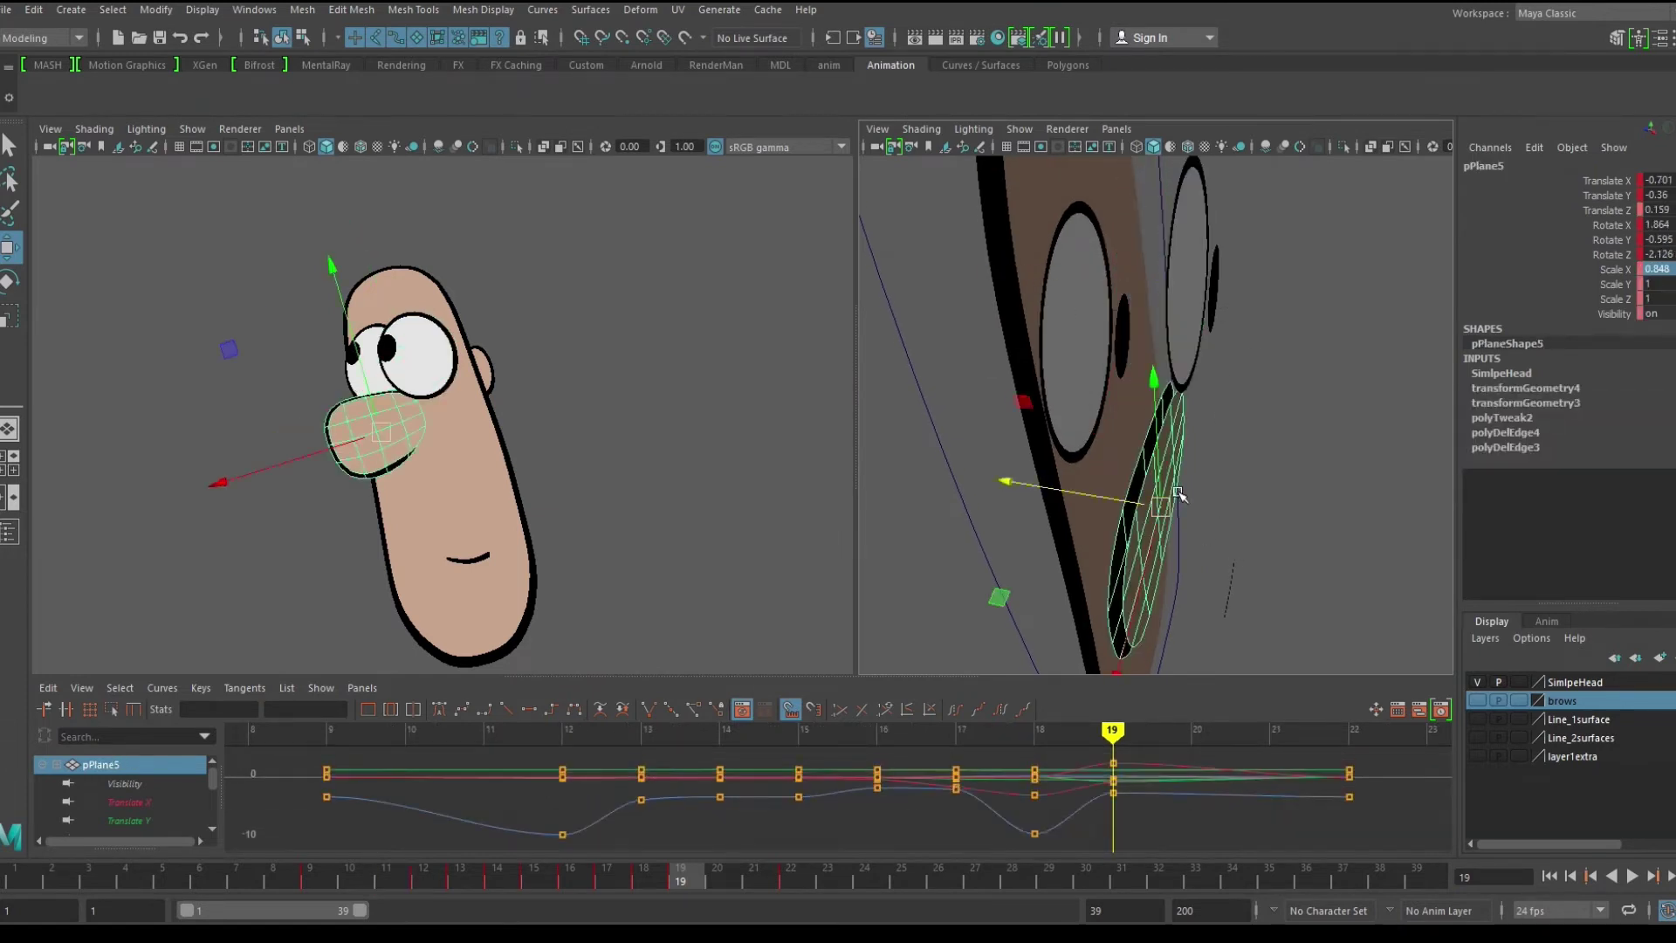
{"action": "left_click_drag", "start_coordinate": [1182, 508], "coordinate": [1091, 489], "text": "alt"}
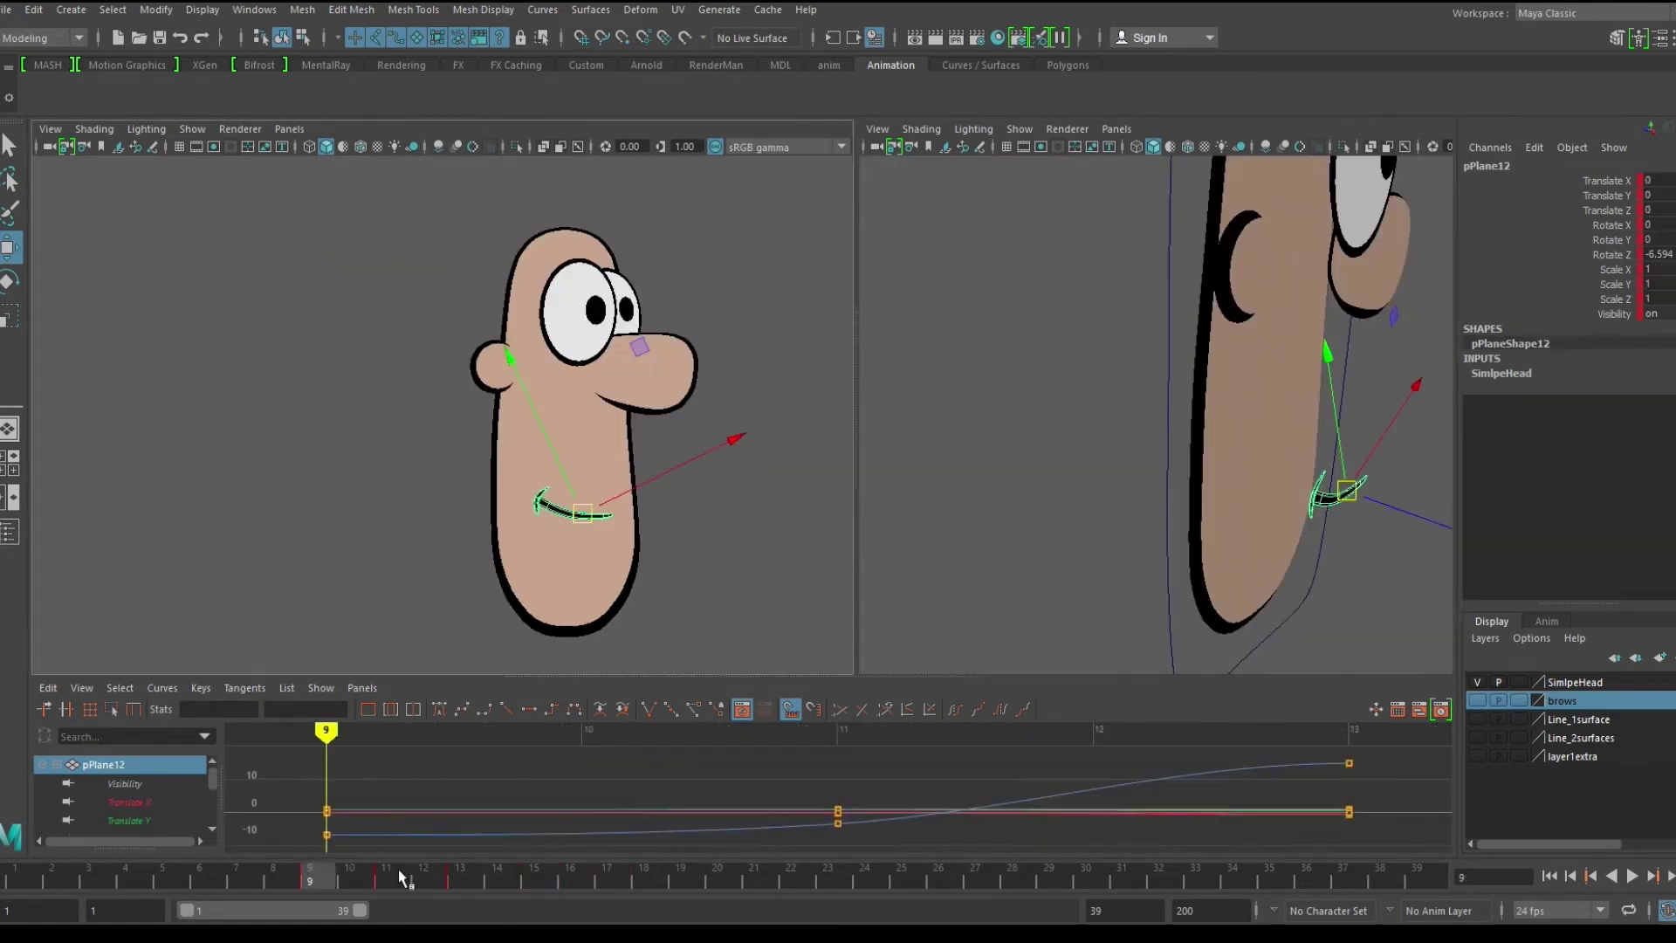
Step: Set a key on the mouth at frame 15 so it holds its frame 14 pose
{"action": "key", "text": "alt+period"}
{"action": "key", "text": "alt+period"}
{"action": "key", "text": "alt+period"}
{"action": "key", "text": "alt+period"}
{"action": "key", "text": "alt+period"}
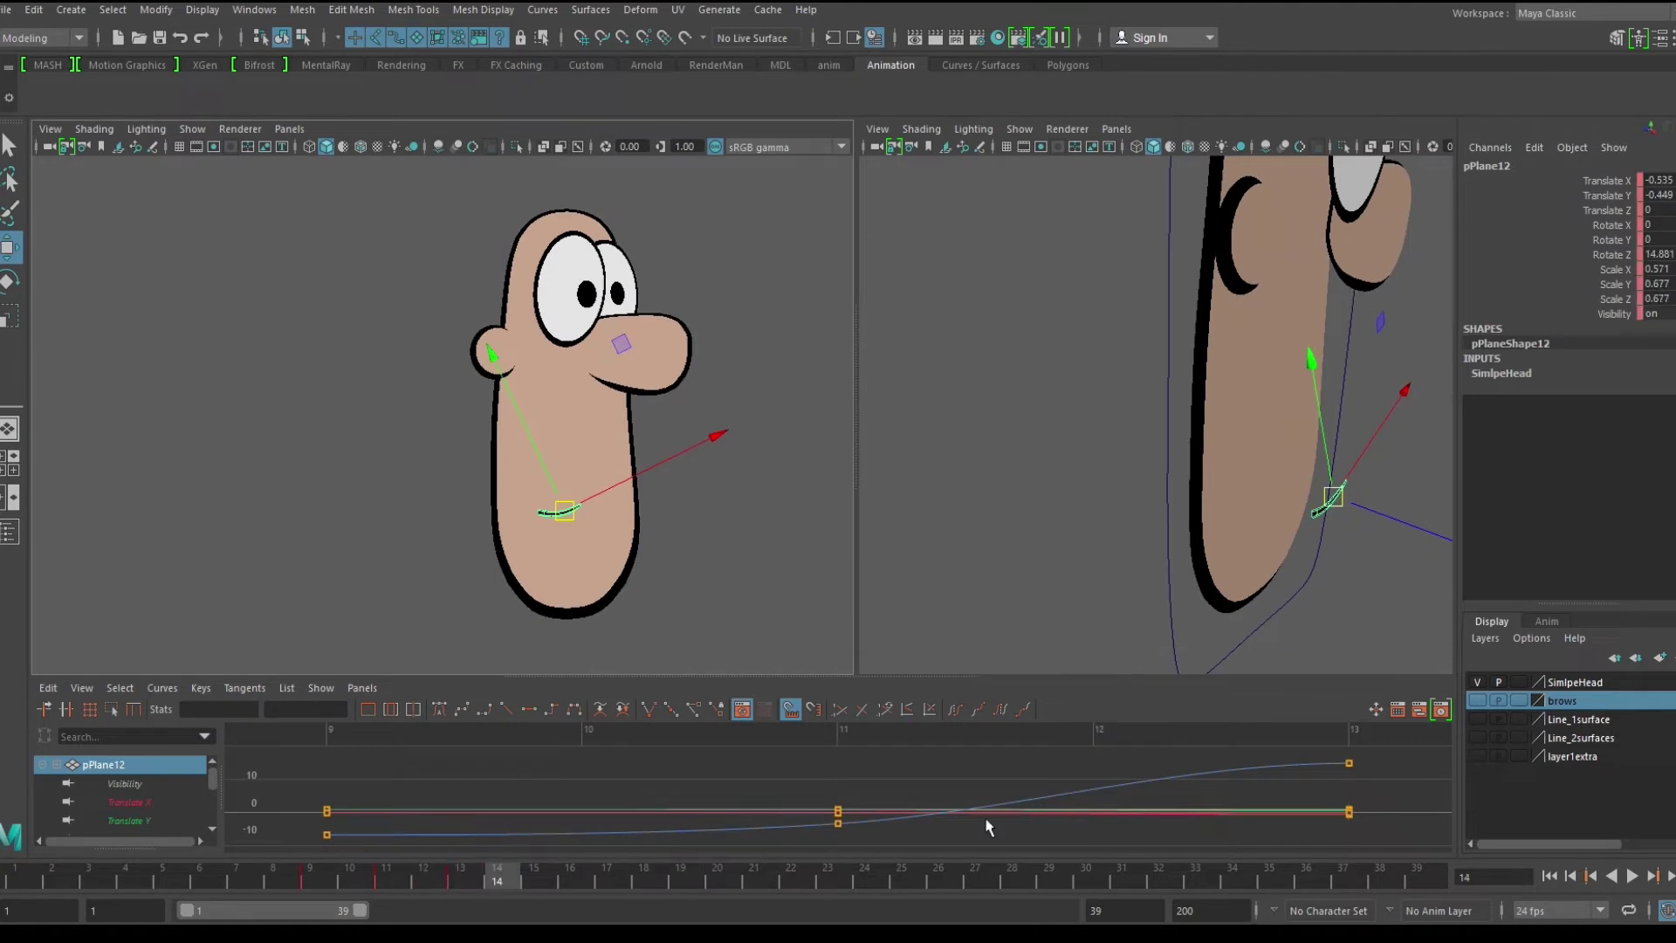
{"action": "right_click_drag", "start_coordinate": [1089, 825], "coordinate": [1212, 804], "text": "alt"}
{"action": "mouse_move", "coordinate": [1151, 840]}
{"action": "middle_mouse_down", "text": "alt"}
{"action": "mouse_move", "coordinate": [1120, 843]}
{"action": "mouse_move", "coordinate": [1182, 805]}
{"action": "middle_mouse_up", "text": "alt"}
{"action": "middle_click_drag", "start_coordinate": [1179, 820], "coordinate": [1013, 822], "text": "alt"}
{"action": "key", "text": "alt+period"}
{"action": "key", "text": "s"}
Step: Raise the mouth at frame 18 to about X -0.214, Y 0.253
{"action": "key", "text": "alt+period"}
{"action": "key", "text": "alt+period"}
{"action": "key", "text": "alt+period"}
{"action": "key", "text": "alt+period"}
{"action": "key", "text": "alt+comma"}
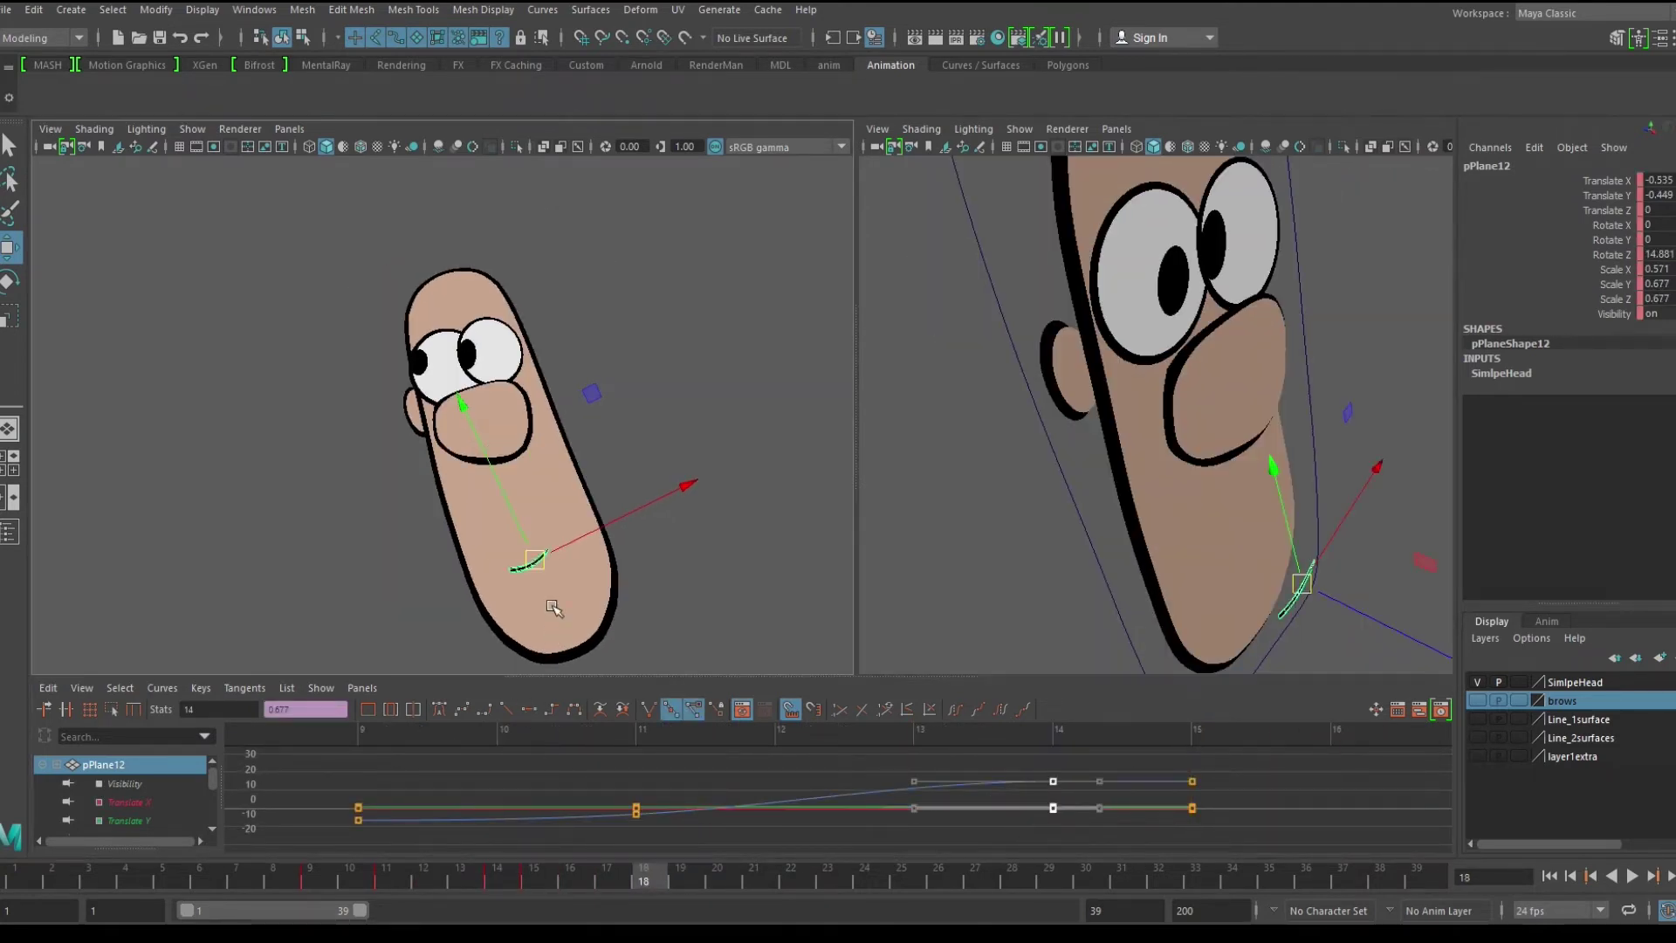
{"action": "key", "text": "e"}
{"action": "key", "text": "w"}
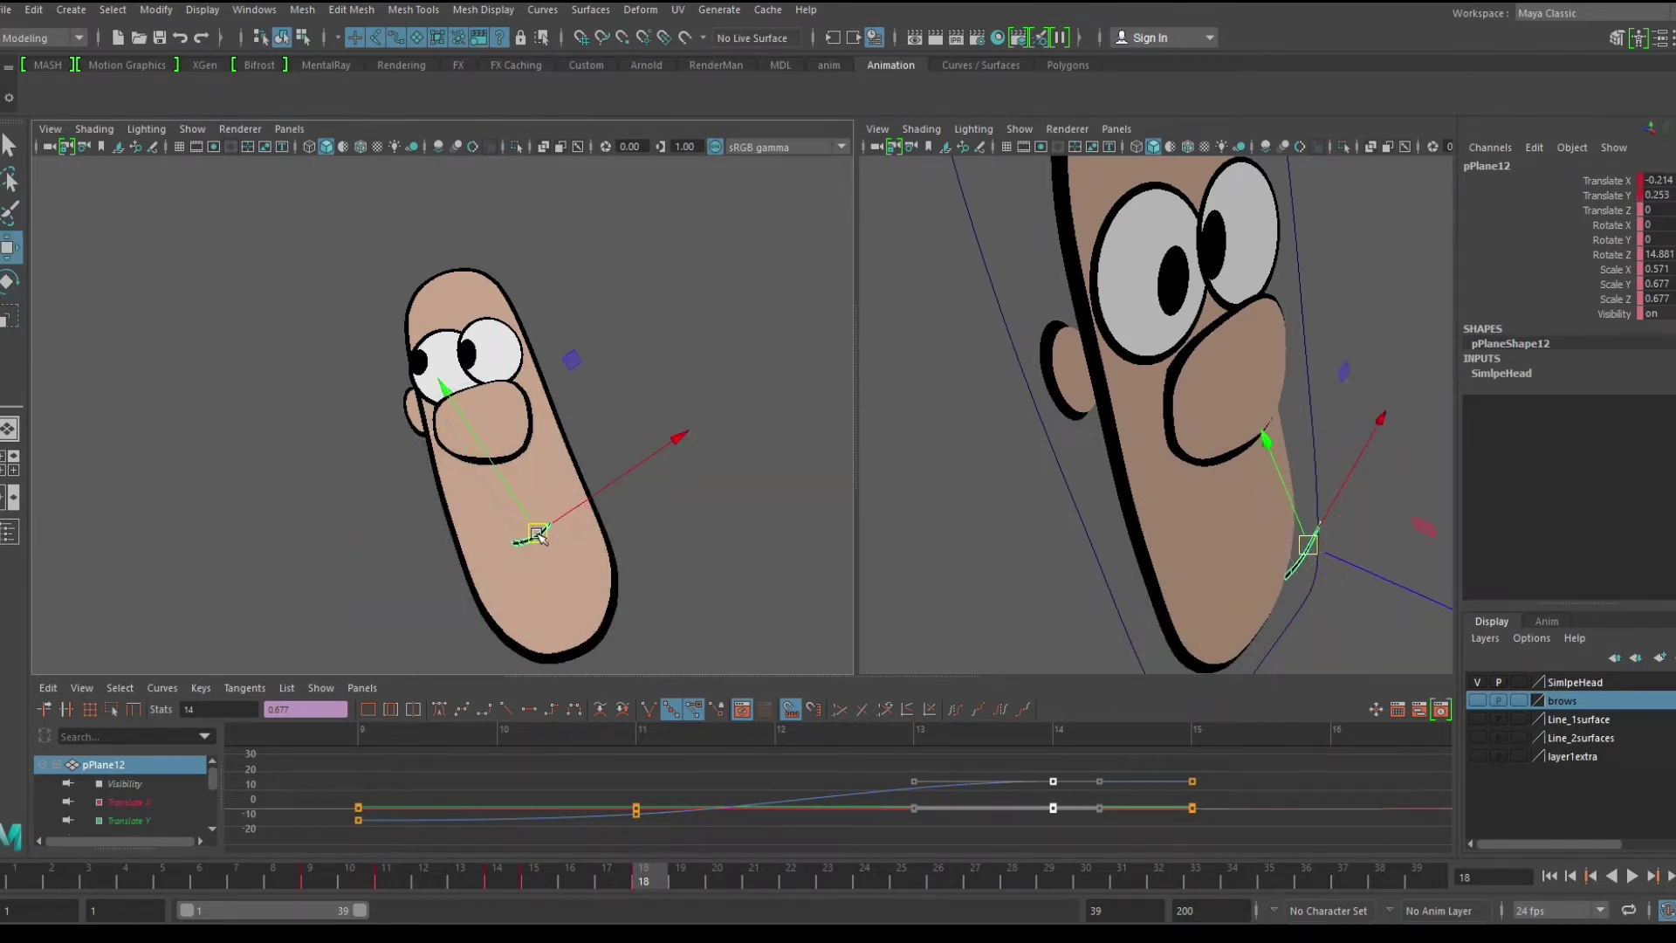
Step: Rotate the mouth to about -158° in Z at frame 19 and mirror it with a Scale X of -0.571
{"action": "key", "text": "alt+period"}
{"action": "key", "text": "e"}
{"action": "left_click_drag", "start_coordinate": [560, 436], "coordinate": [221, 668]}
{"action": "left_click", "coordinate": [1616, 269]}
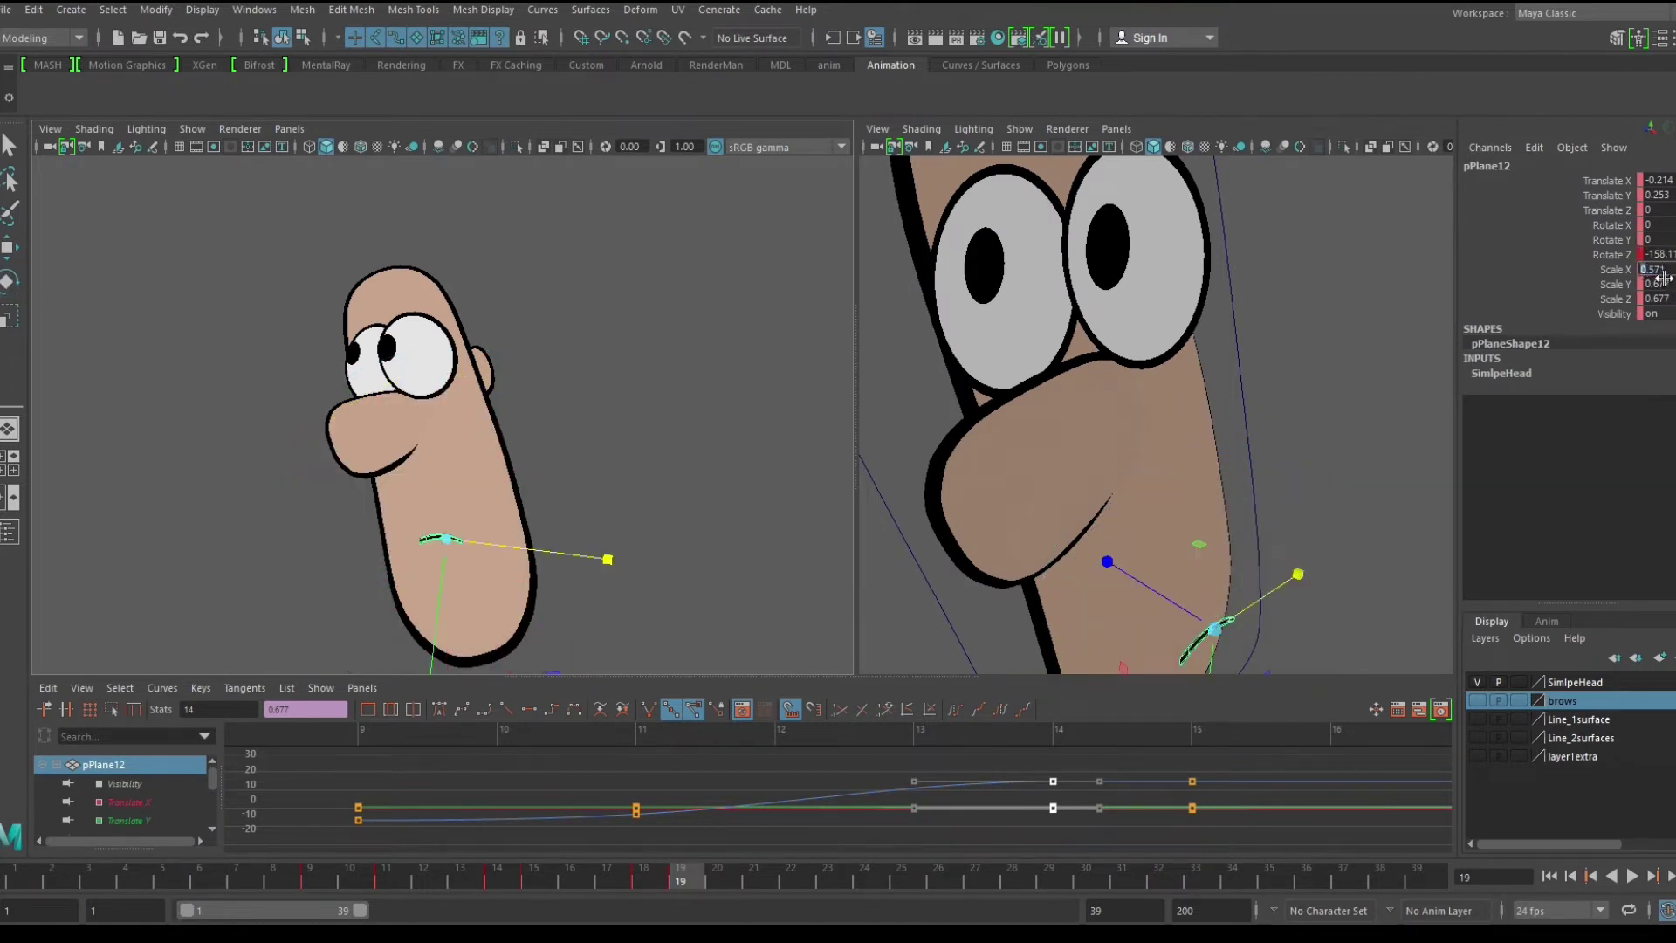
{"action": "type", "text": "-"}
{"action": "key", "text": "Return"}
Step: Rotate the mouth to about -145° in Z at frame 23 and nudge it into place
{"action": "left_click_drag", "start_coordinate": [438, 384], "coordinate": [460, 426]}
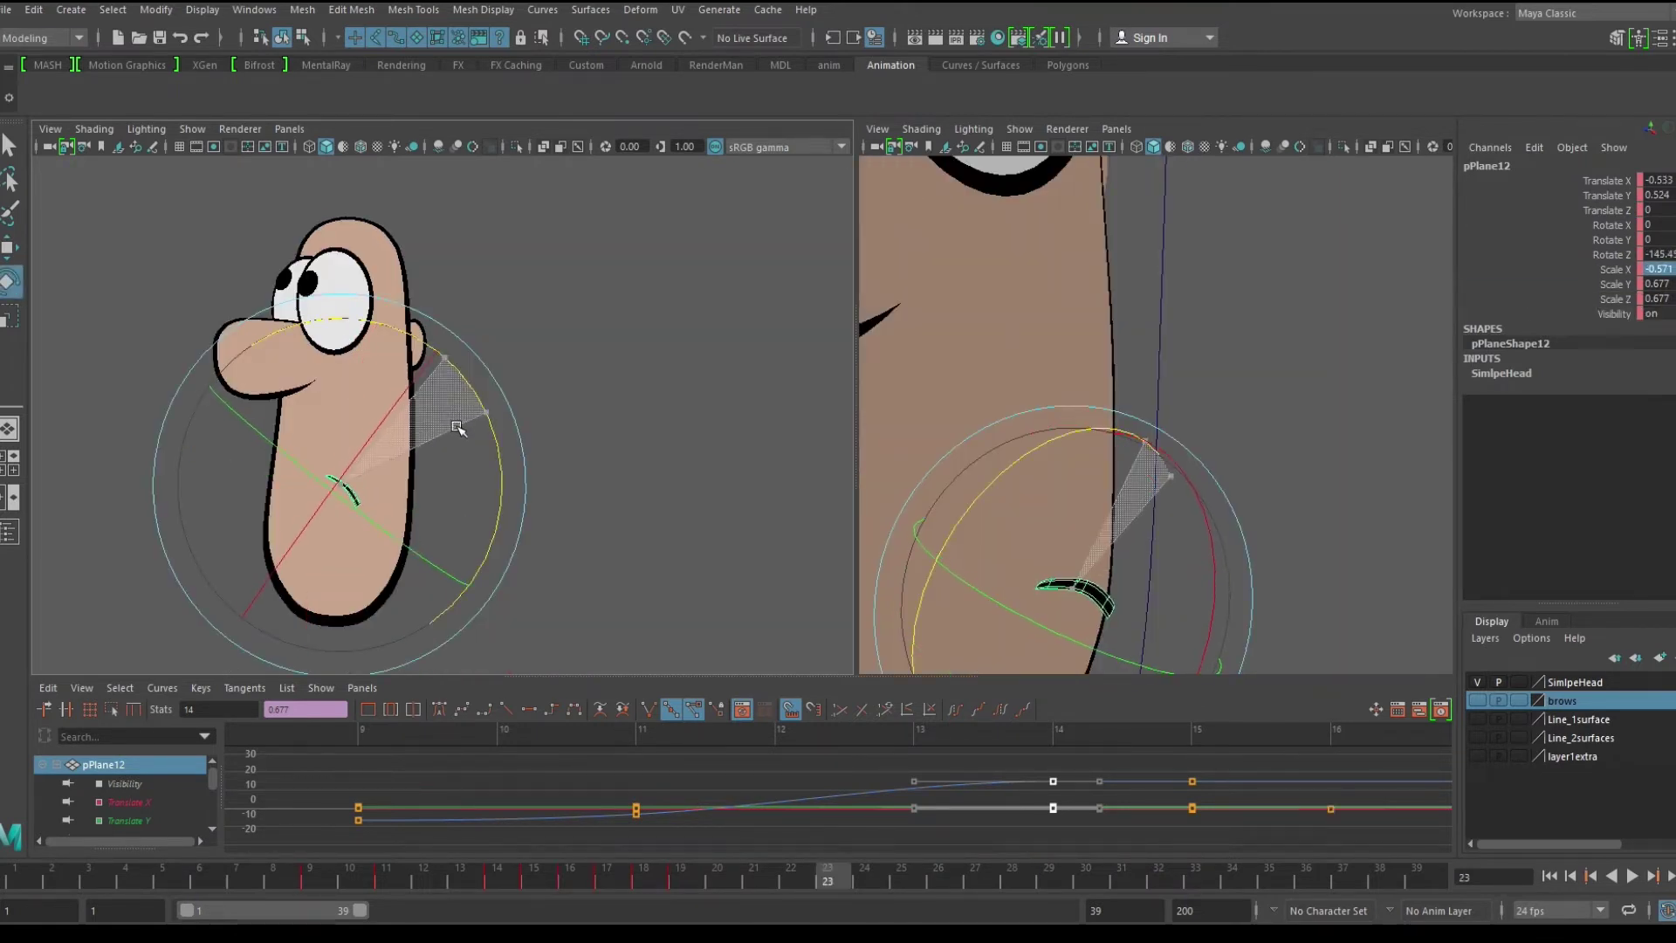
{"action": "key", "text": "w"}
{"action": "left_click_drag", "start_coordinate": [330, 516], "coordinate": [326, 517]}
{"action": "key", "text": "comma"}
{"action": "key", "text": "comma"}
{"action": "key", "text": "period"}
{"action": "key", "text": "period"}
{"action": "key", "text": "alt+period"}
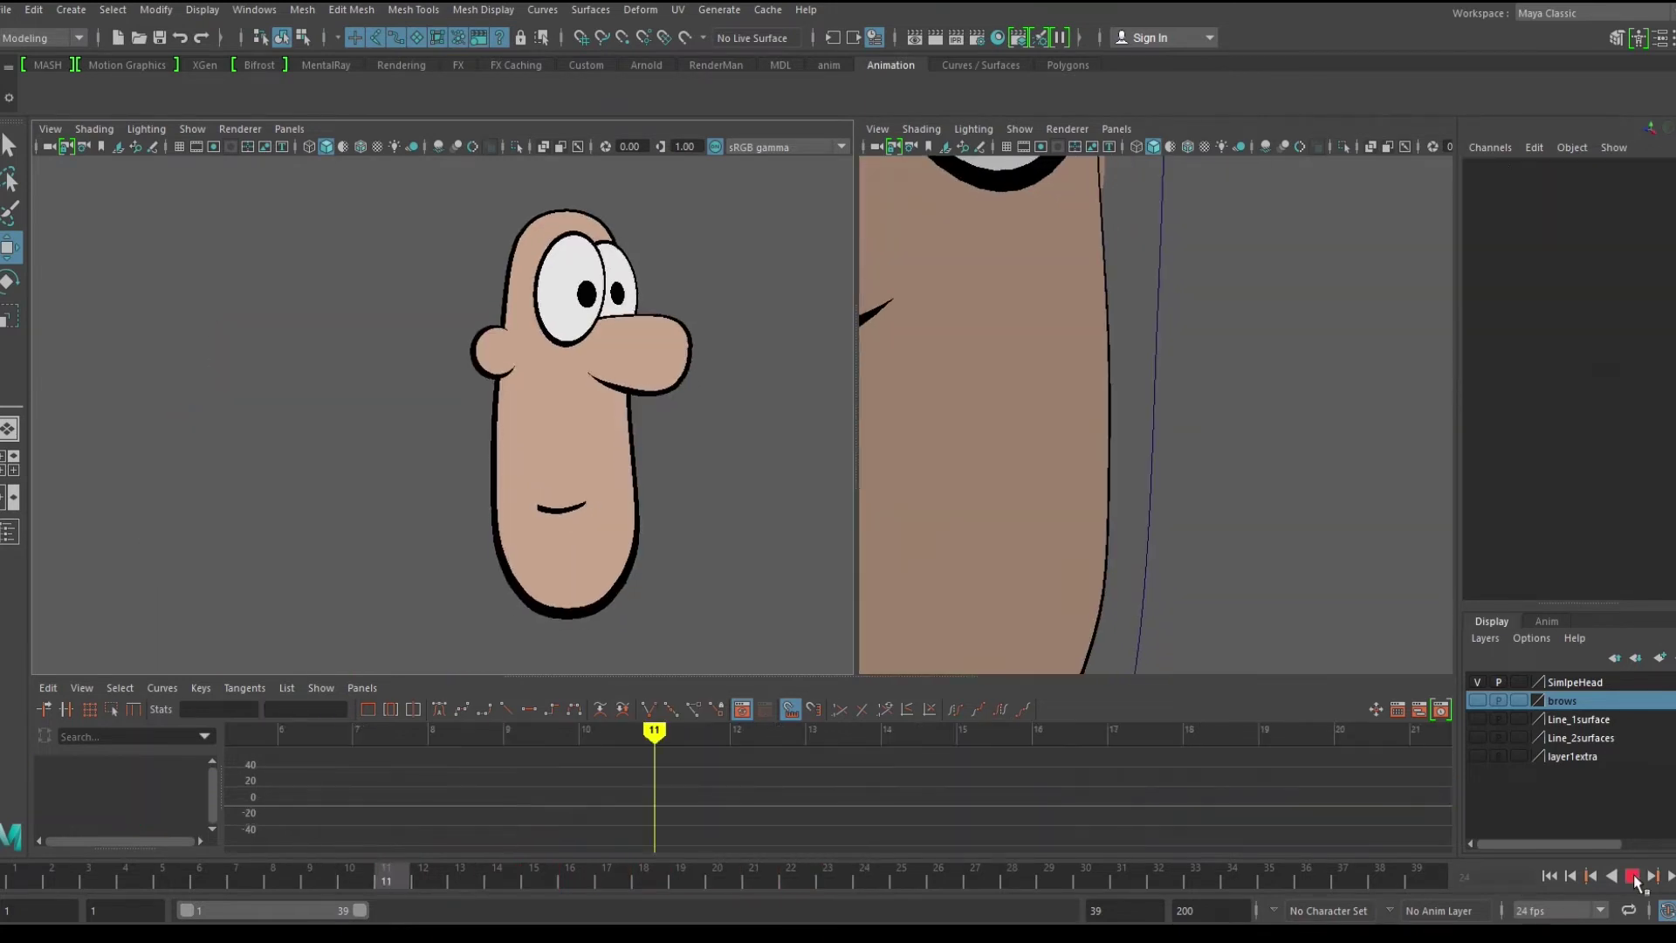
{"action": "left_click", "coordinate": [1635, 880]}
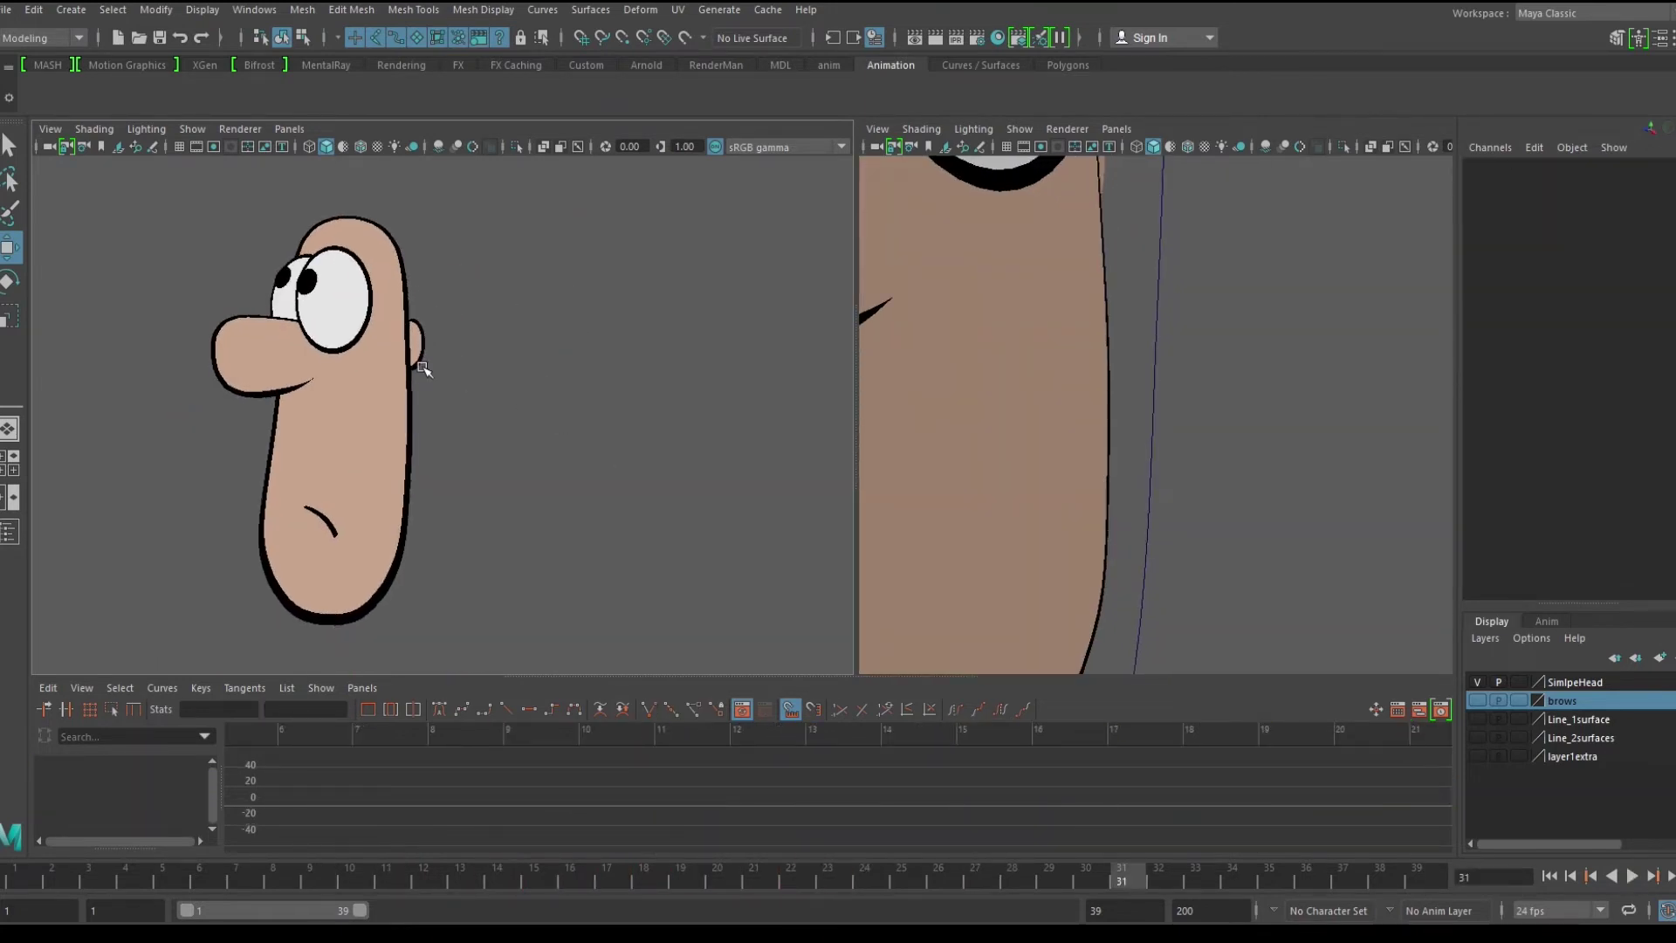
Step: Copy the ear's frame 9 key and paste it at frame 19
{"action": "left_click", "coordinate": [421, 347]}
{"action": "key", "text": "comma"}
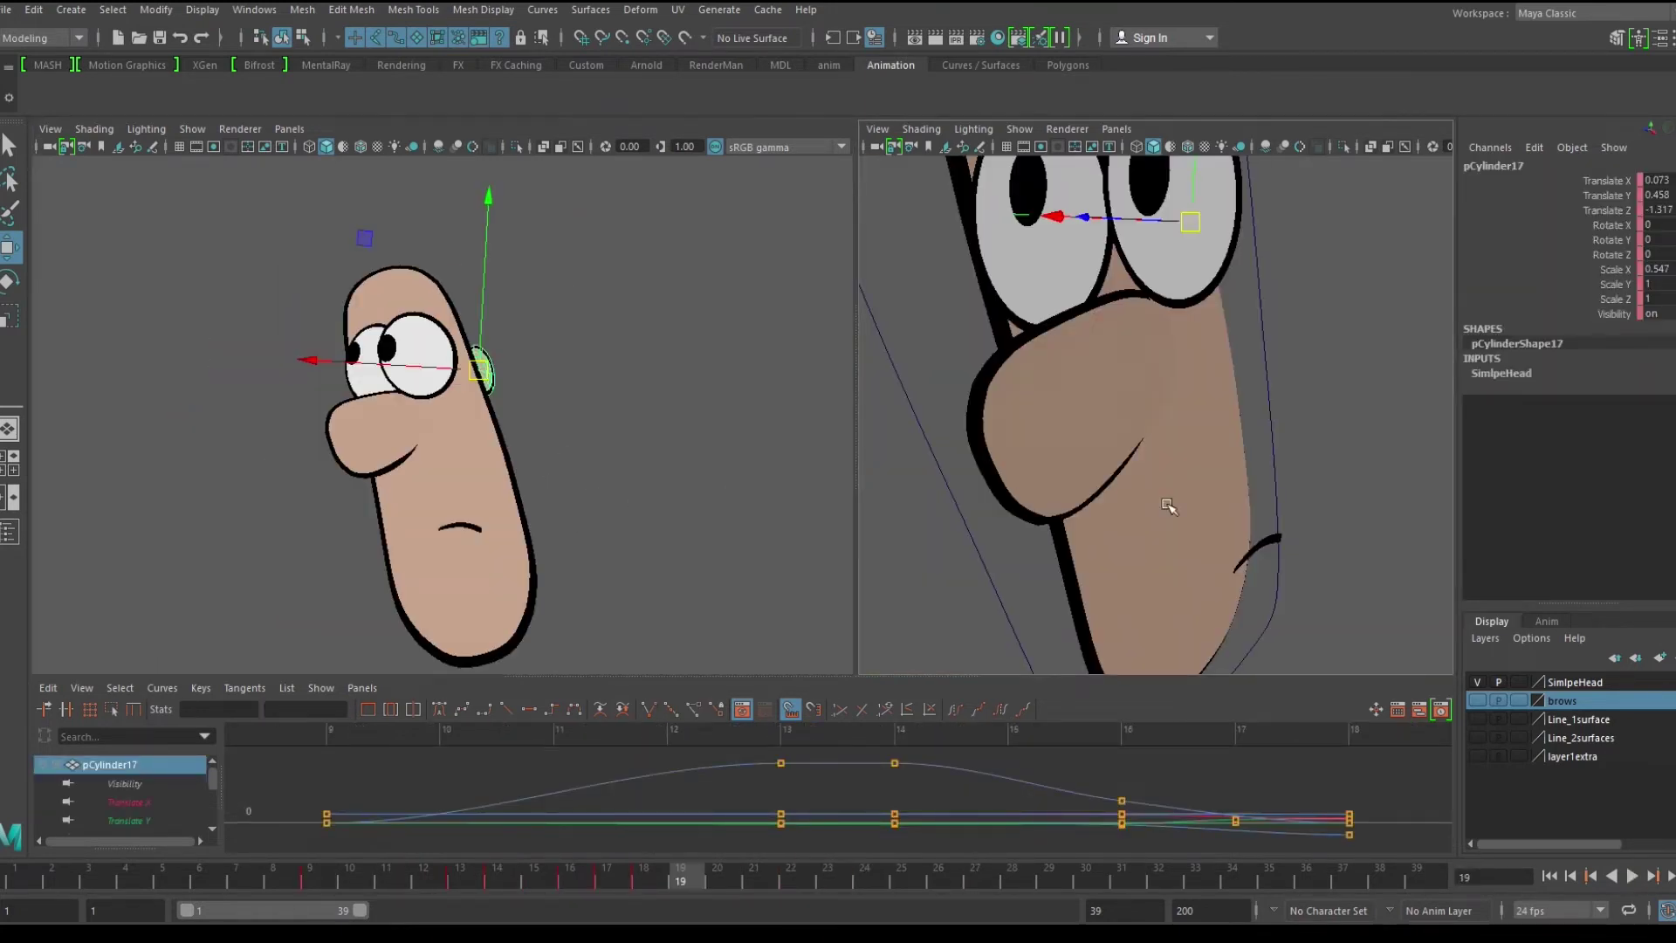
{"action": "right_click_drag", "start_coordinate": [1144, 512], "coordinate": [1078, 617], "text": "alt"}
{"action": "right_click_drag", "start_coordinate": [1083, 764], "coordinate": [1031, 772], "text": "alt"}
{"action": "middle_click_drag", "start_coordinate": [1031, 772], "coordinate": [1017, 770], "text": "alt"}
{"action": "key", "text": "comma"}
{"action": "key", "text": "comma"}
{"action": "key", "text": "comma"}
{"action": "key", "text": "comma"}
{"action": "key", "text": "comma"}
{"action": "key", "text": "comma"}
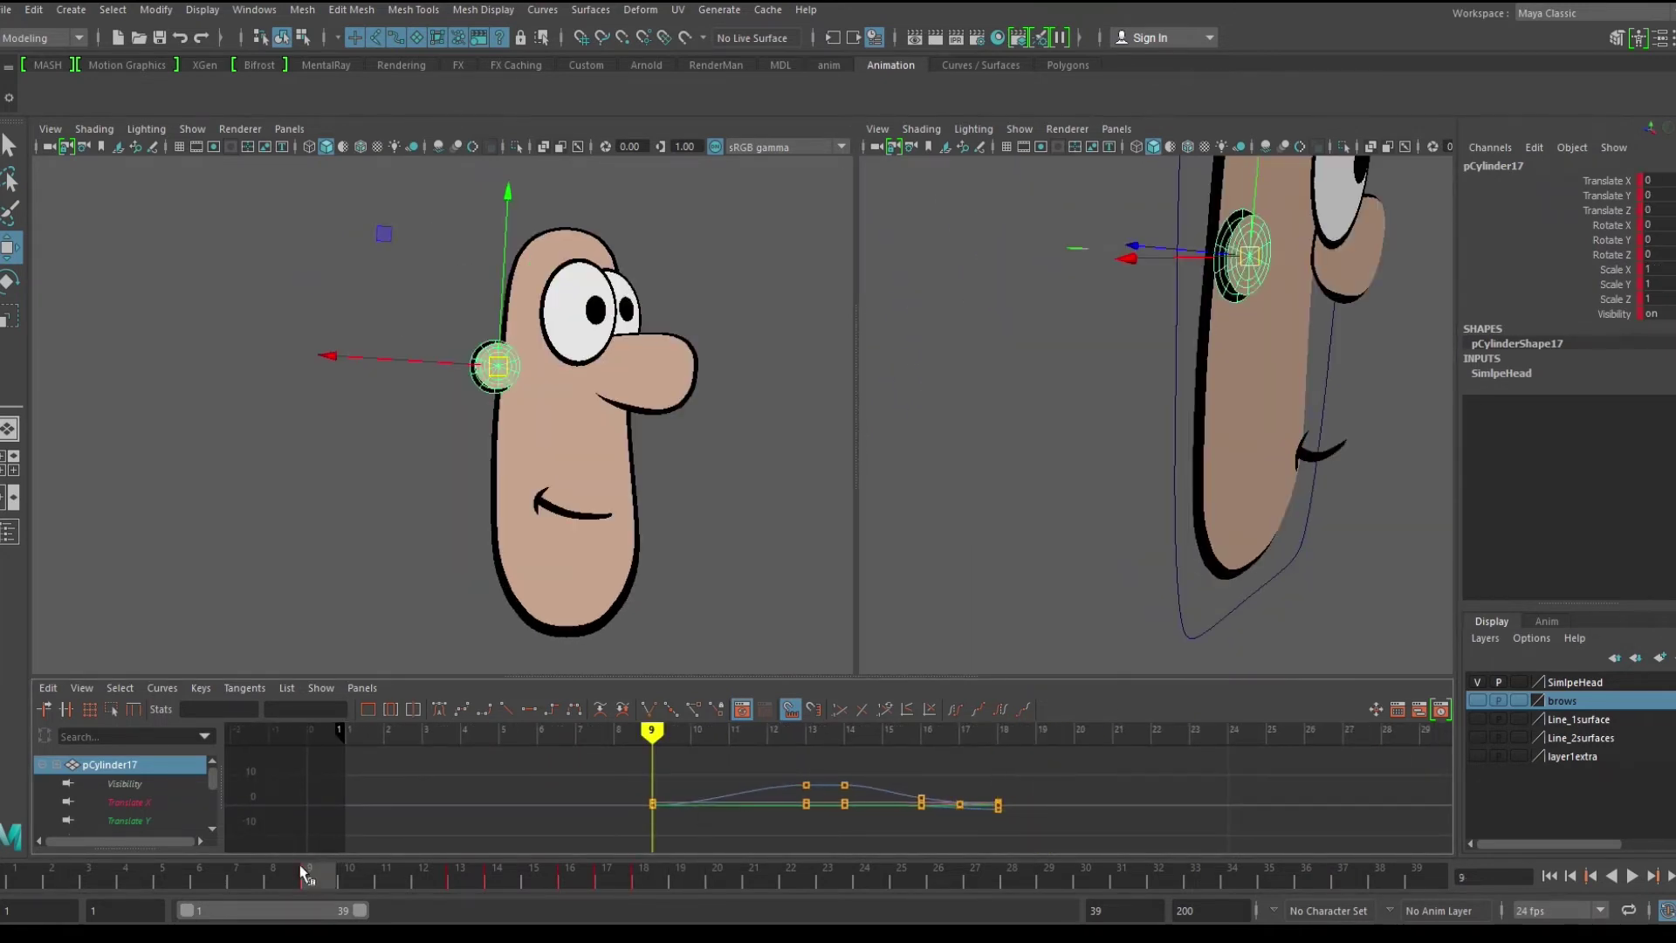
{"action": "left_click", "coordinate": [681, 876]}
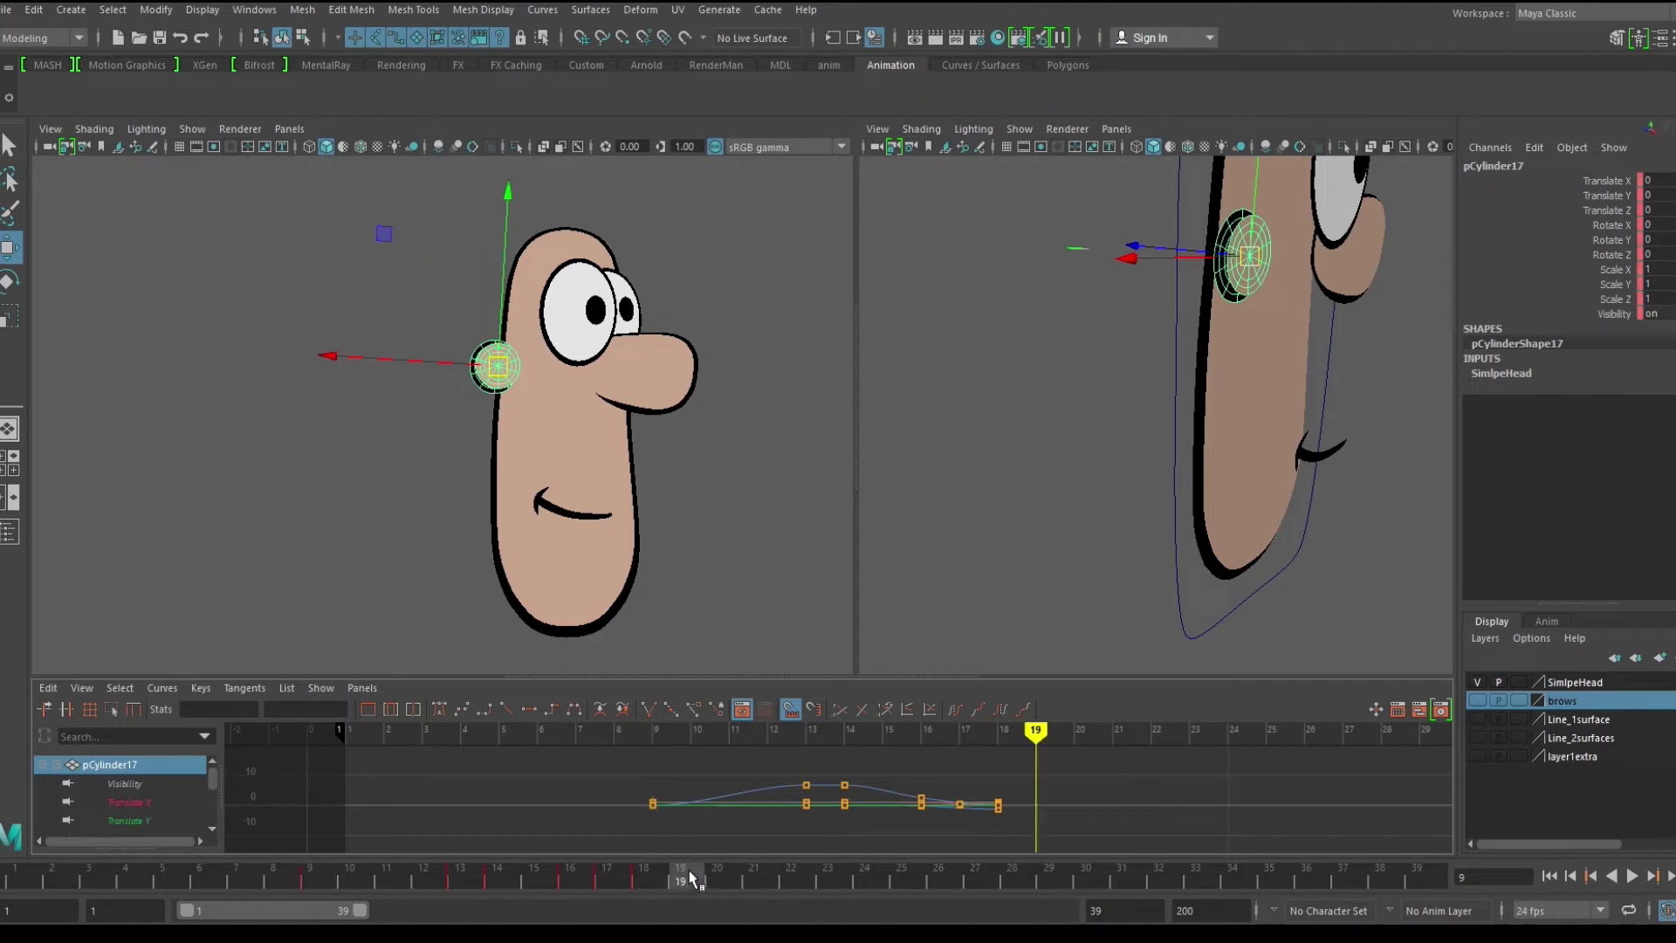
{"action": "key", "text": "alt+comma"}
Step: Rotate the ear slightly at frame 24 and lower it a little against the back of the head
{"action": "key", "text": "alt+period"}
{"action": "key", "text": "alt+period"}
{"action": "key", "text": "alt+period"}
{"action": "key", "text": "alt+period"}
{"action": "key", "text": "alt+period"}
{"action": "key", "text": "alt+period"}
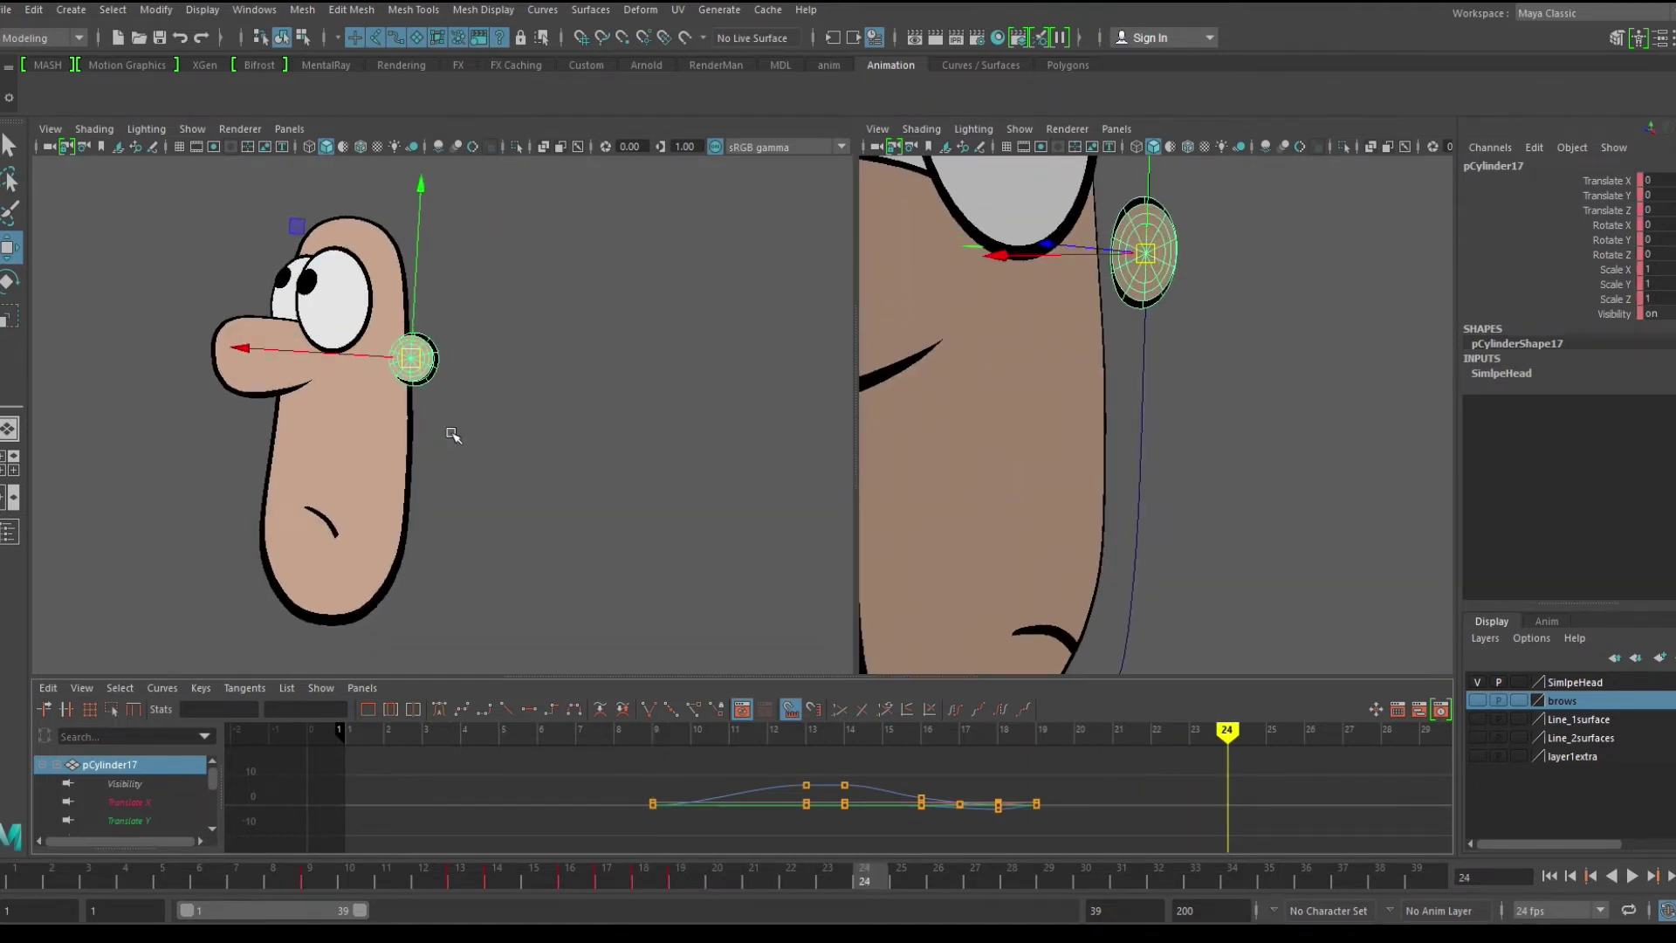
{"action": "key", "text": "e"}
{"action": "left_click_drag", "start_coordinate": [573, 437], "coordinate": [550, 442]}
{"action": "key", "text": "w"}
{"action": "left_click_drag", "start_coordinate": [426, 187], "coordinate": [427, 202]}
Step: Duplicate the ear at frame 18 and fit the copy on the head's opposite side, mirrored with a Scale X of about -0.738 and slightly rotated
{"action": "left_click", "coordinate": [647, 873]}
{"action": "left_click", "coordinate": [406, 411]}
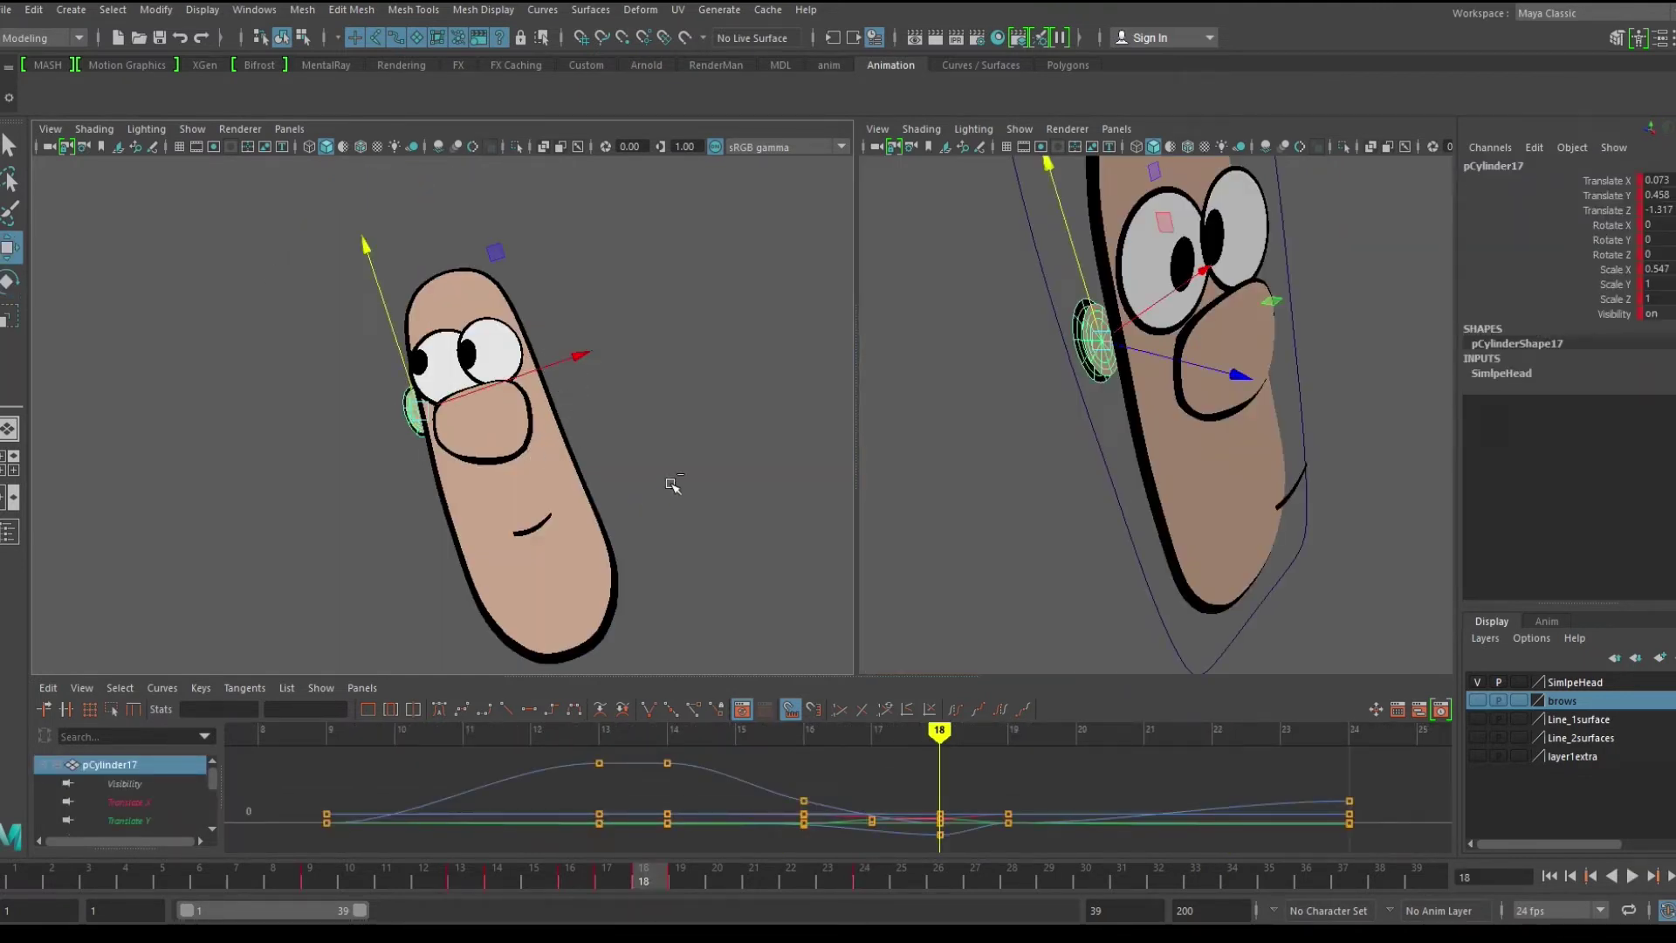
{"action": "key", "text": "ctrl+d"}
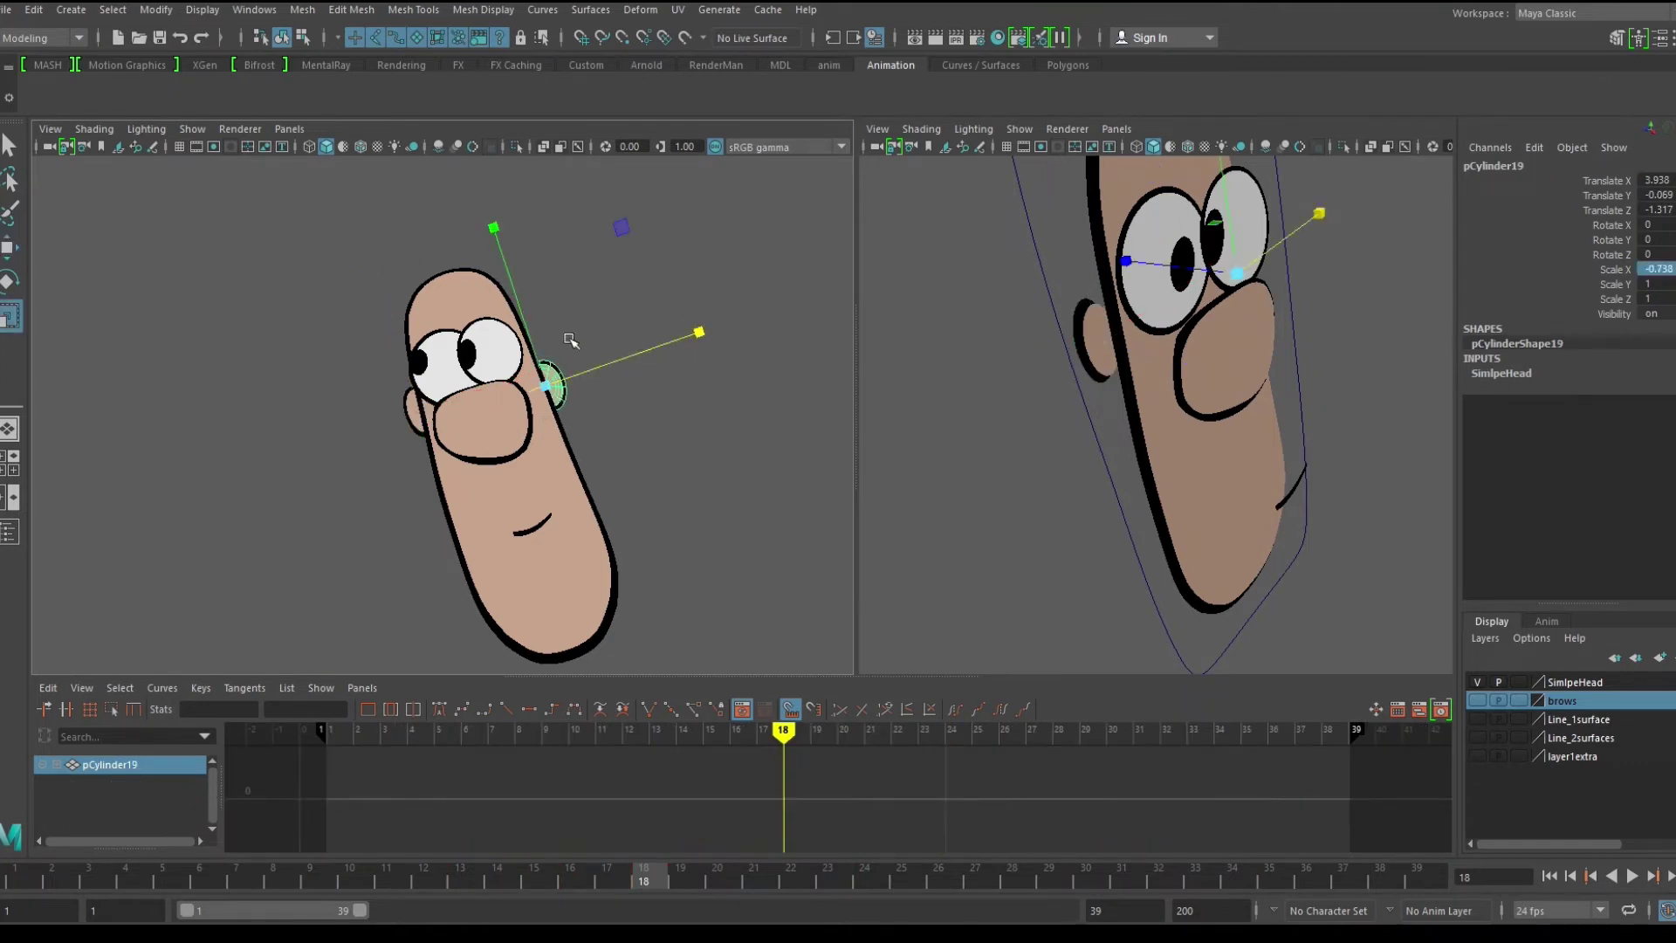
{"action": "key", "text": "e"}
{"action": "left_click_drag", "start_coordinate": [501, 230], "coordinate": [452, 262]}
{"action": "key", "text": "w"}
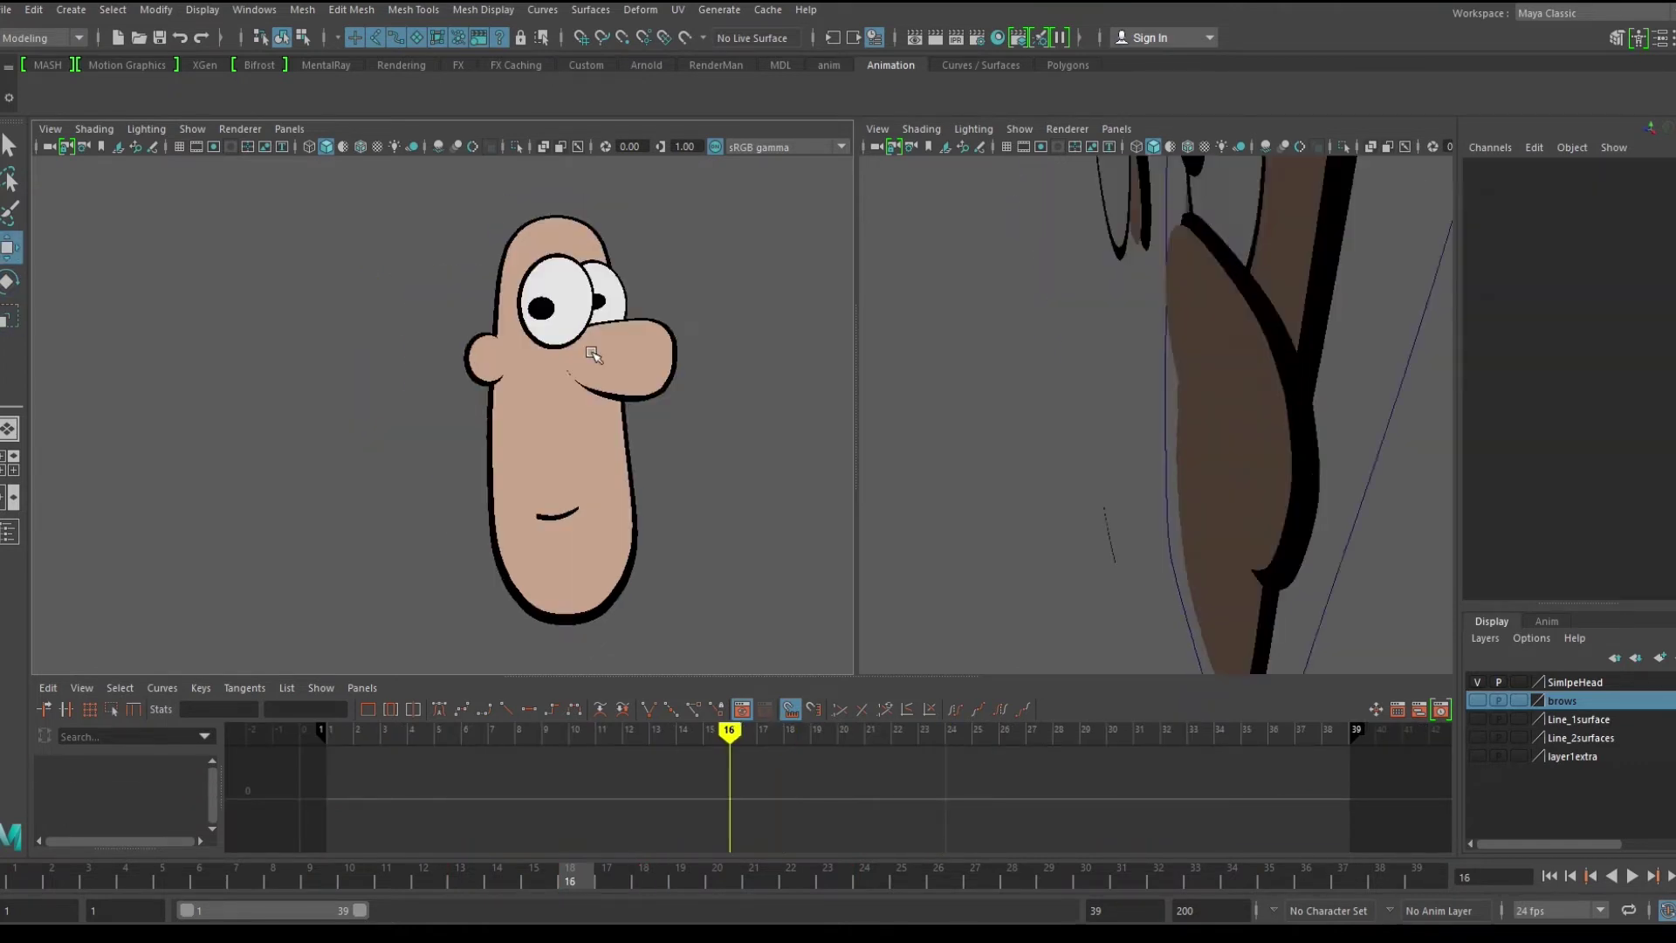
{"action": "key", "text": "alt+period"}
{"action": "key", "text": "alt+period"}
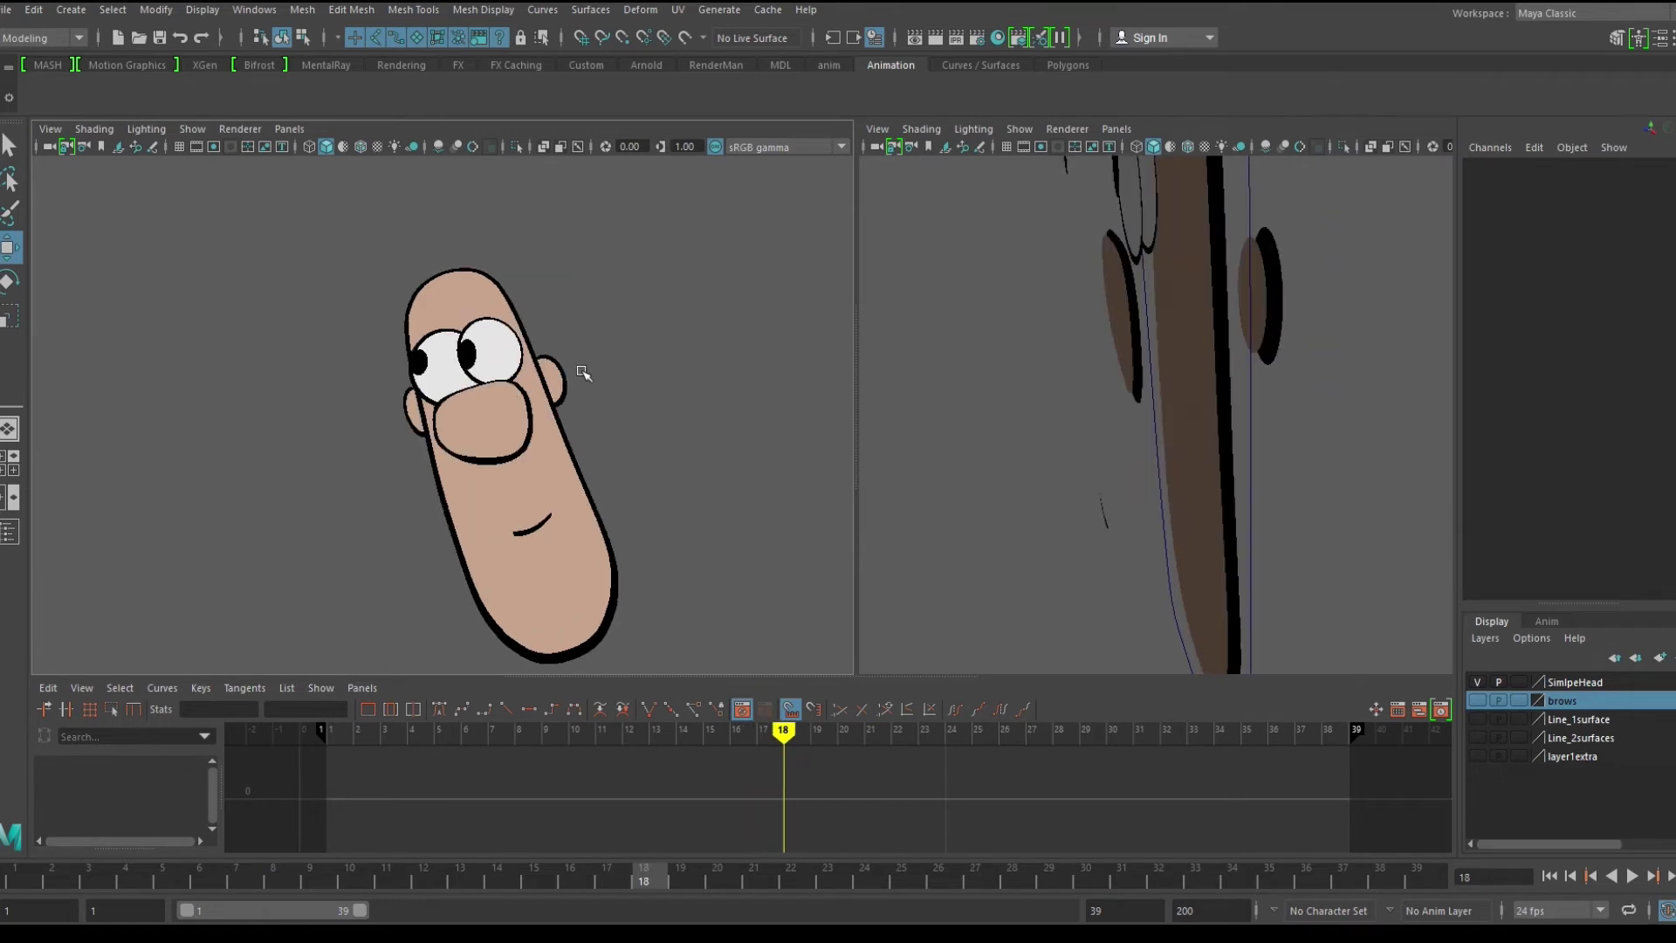
{"action": "key", "text": "alt+period"}
{"action": "key", "text": "alt+period"}
{"action": "key", "text": "alt+period"}
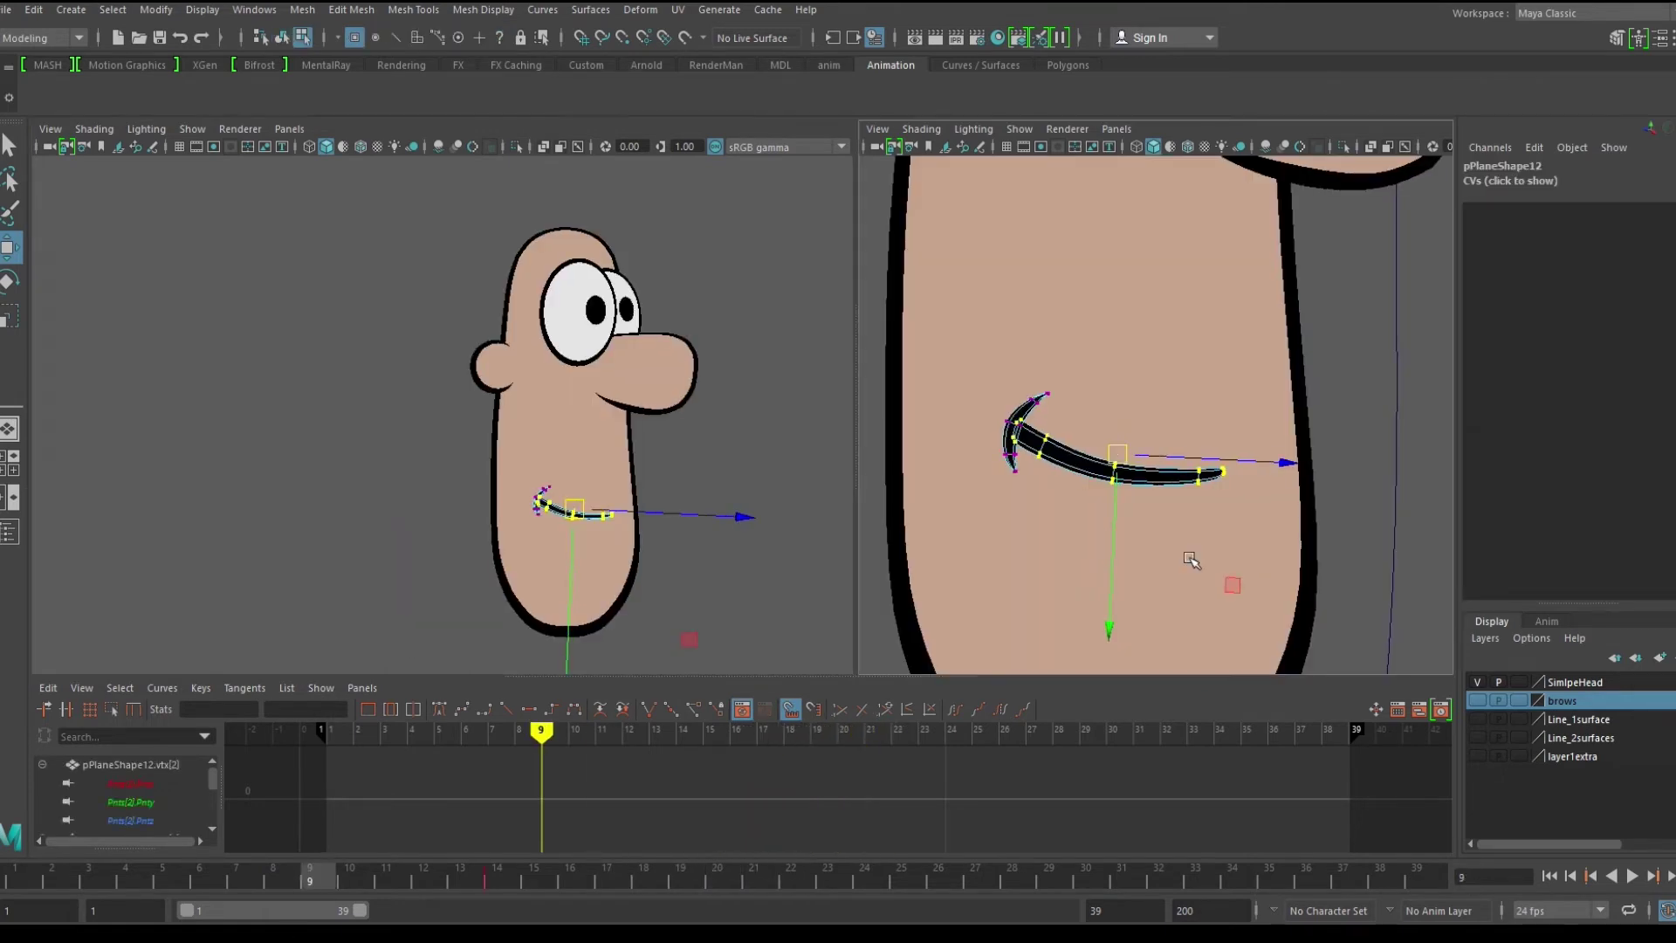
Step: Reshape the mouth's vertices at frame 14, raising the middle to flatten the smile and turning the rear corner down
{"action": "key", "text": "alt+period"}
{"action": "key", "text": "alt+period"}
{"action": "key", "text": "alt+period"}
{"action": "key", "text": "alt+period"}
{"action": "key", "text": "alt+period"}
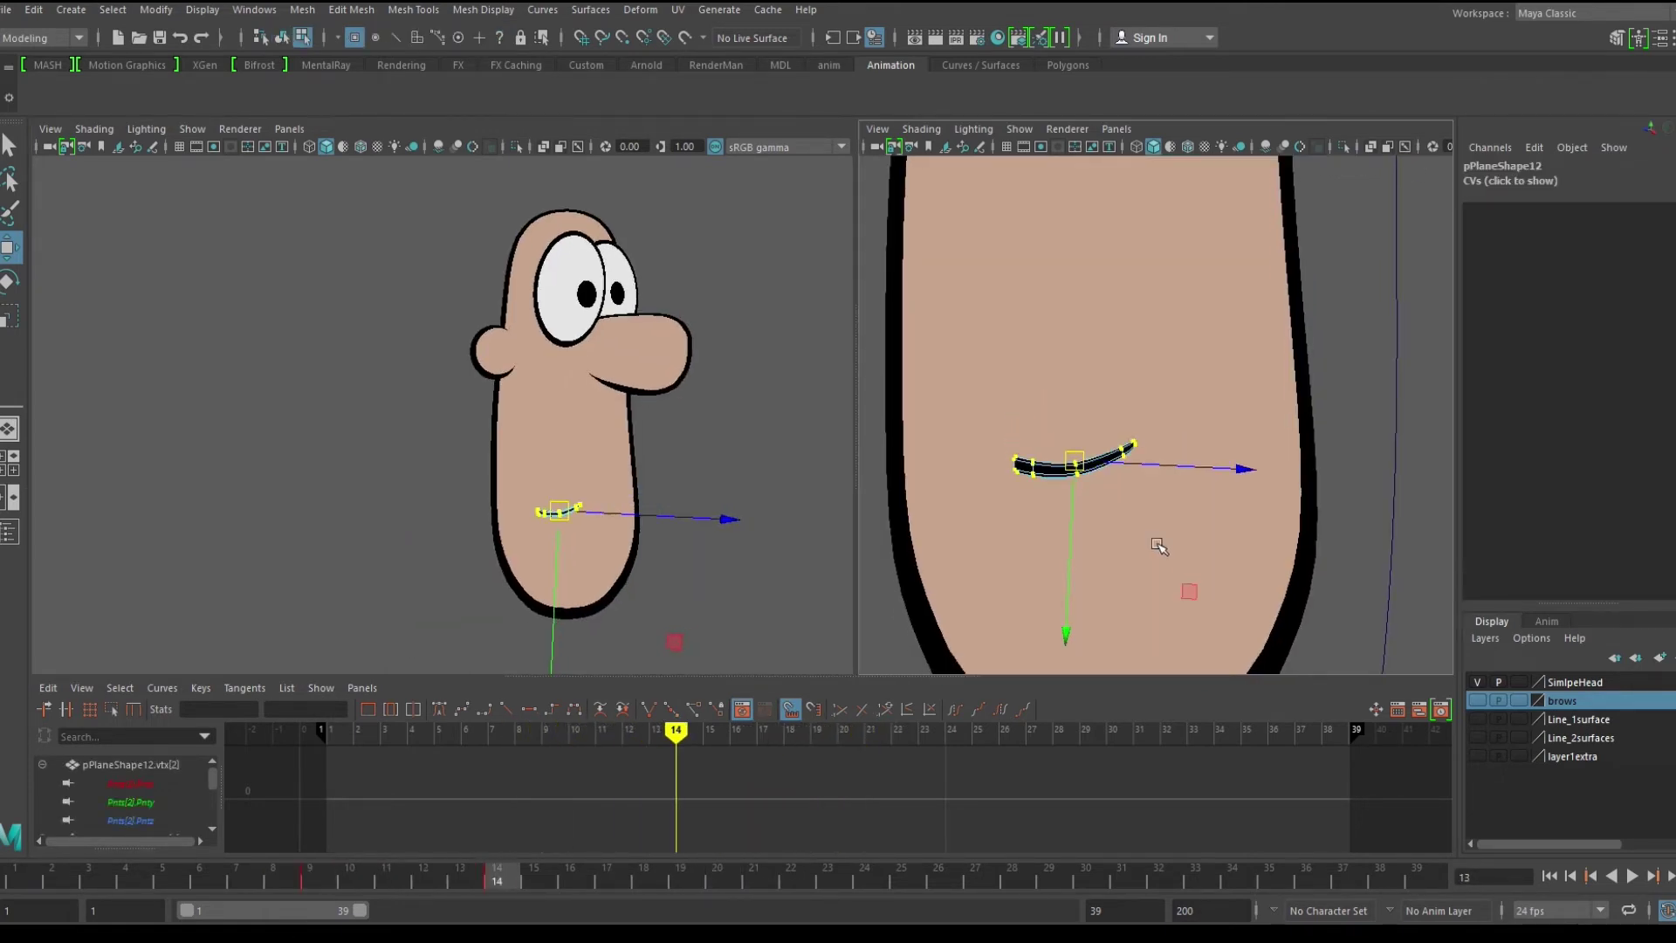
{"action": "left_click_drag", "start_coordinate": [1055, 401], "coordinate": [1102, 526]}
{"action": "middle_click_drag", "start_coordinate": [1082, 522], "coordinate": [1074, 517], "text": "alt"}
{"action": "scroll", "coordinate": [1107, 472], "scroll_direction": "up", "scroll_amount": 2}
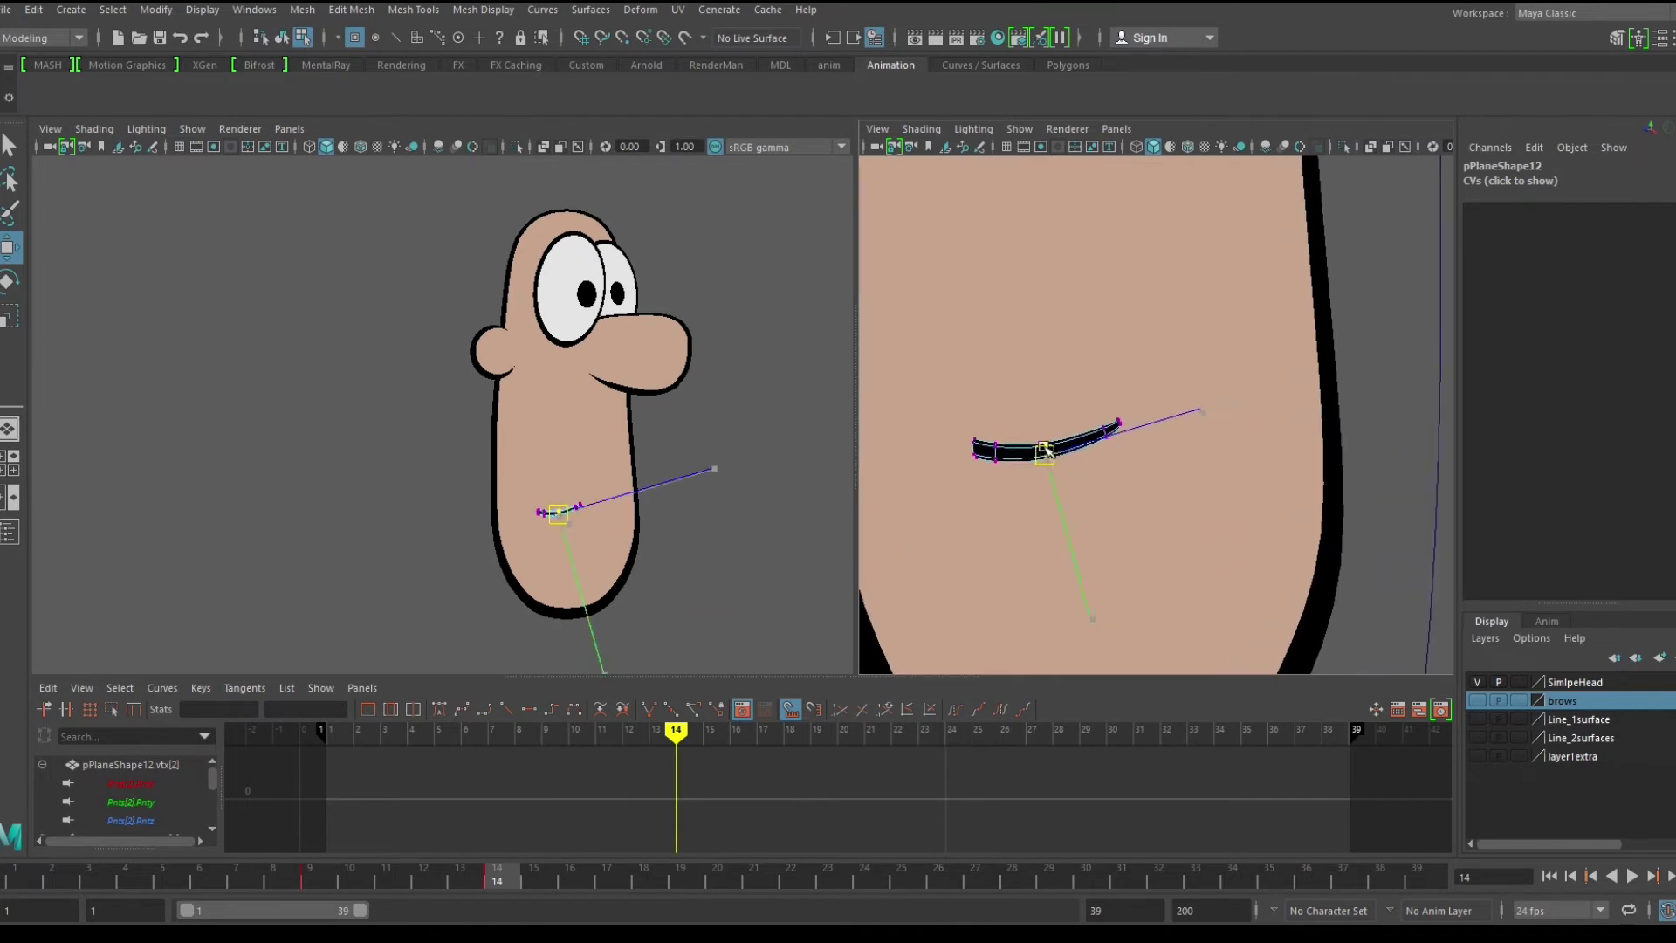
{"action": "left_click_drag", "start_coordinate": [1040, 442], "coordinate": [986, 438]}
{"action": "left_click_drag", "start_coordinate": [1082, 404], "coordinate": [1080, 400]}
{"action": "key", "text": "e"}
{"action": "left_click_drag", "start_coordinate": [1208, 564], "coordinate": [1106, 560]}
{"action": "key", "text": "w"}
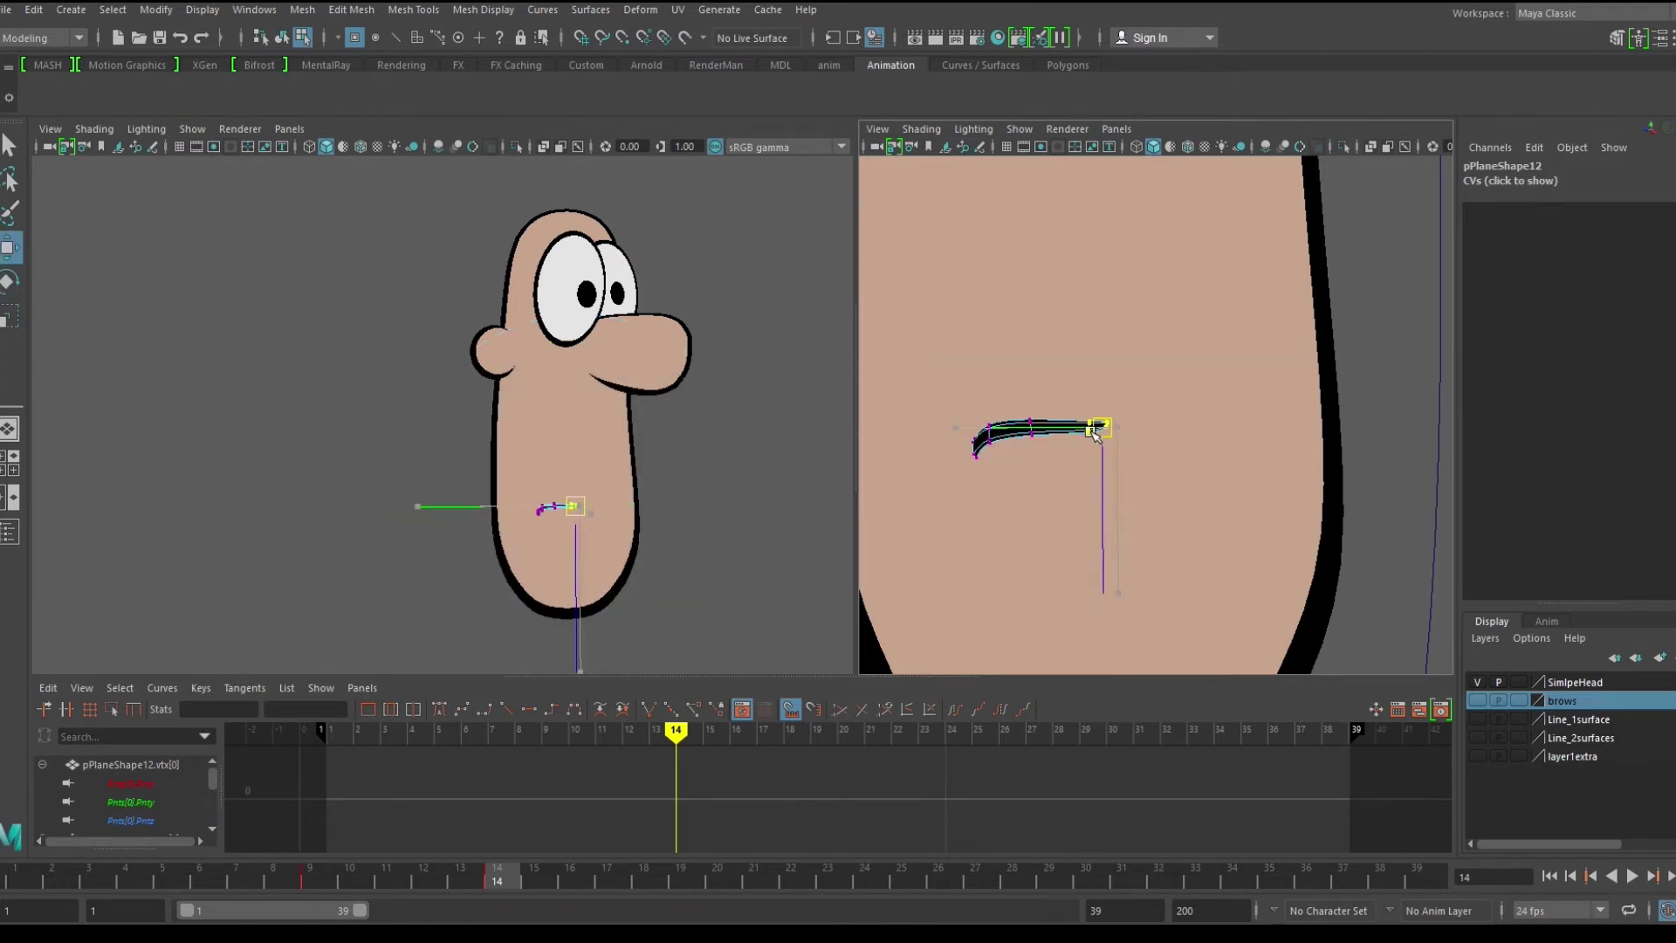
{"action": "left_click_drag", "start_coordinate": [1090, 407], "coordinate": [1104, 439]}
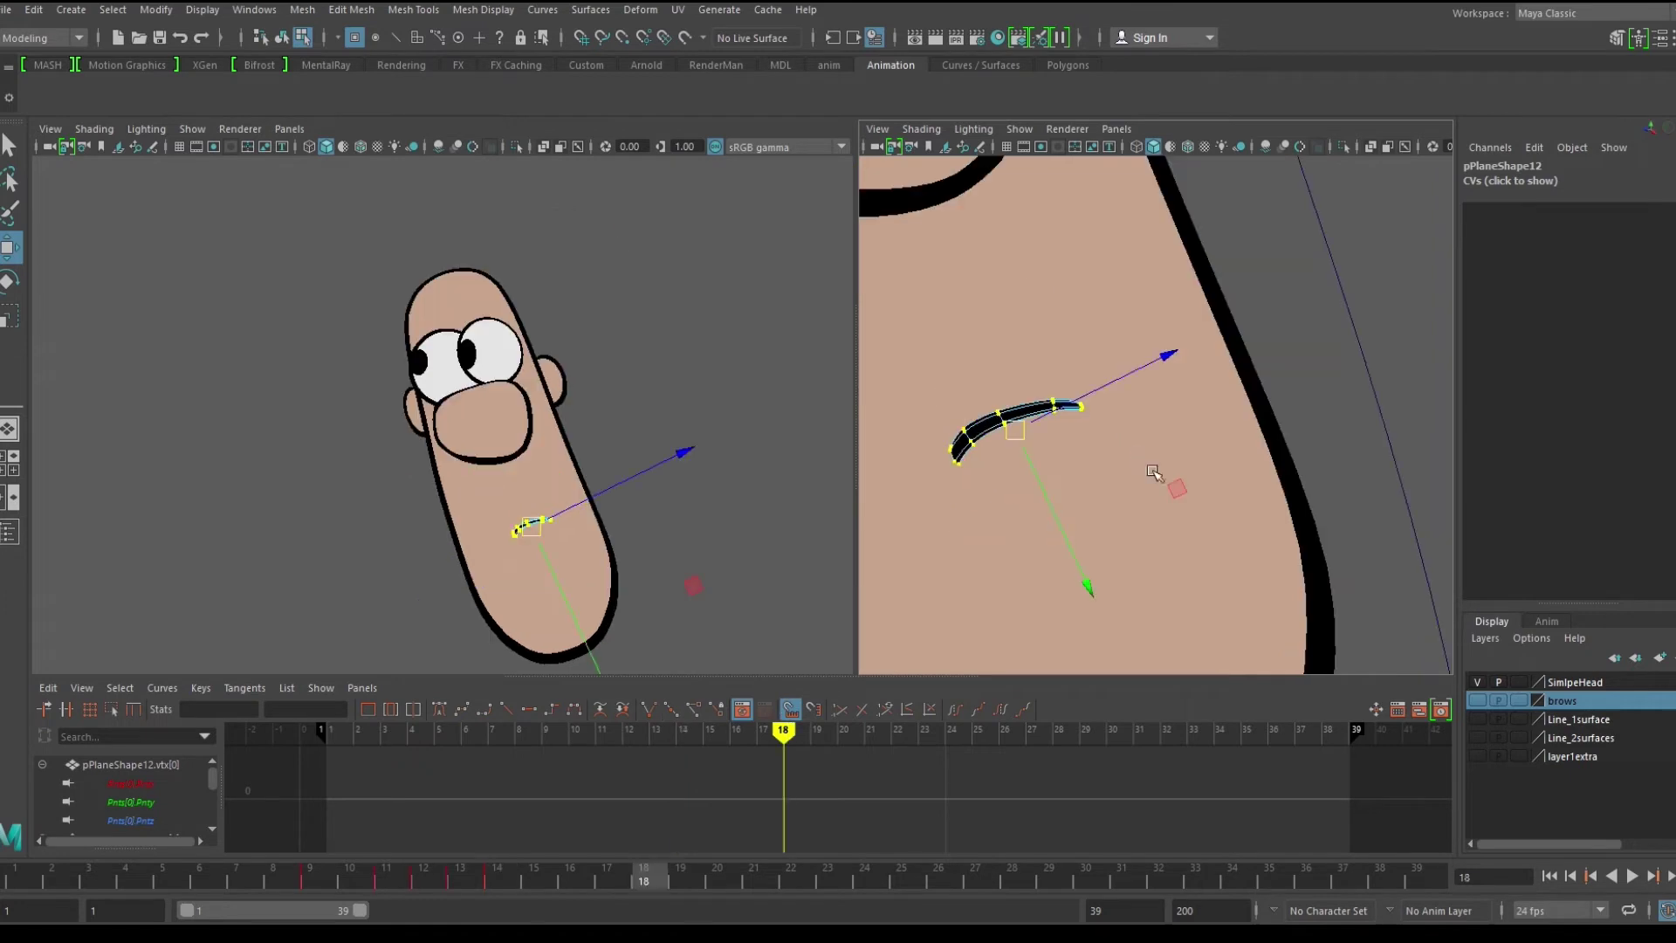
Step: Raise the mouth's middle and front vertices at frame 18 to bend it into an arched frown
{"action": "left_click_drag", "start_coordinate": [1101, 421], "coordinate": [1081, 368]}
{"action": "left_click_drag", "start_coordinate": [1075, 442], "coordinate": [1036, 377]}
{"action": "left_click_drag", "start_coordinate": [1055, 399], "coordinate": [1054, 360]}
{"action": "left_click_drag", "start_coordinate": [1140, 430], "coordinate": [1030, 308]}
{"action": "left_click_drag", "start_coordinate": [1075, 361], "coordinate": [1080, 358]}
{"action": "left_click_drag", "start_coordinate": [1054, 427], "coordinate": [981, 373]}
{"action": "left_click_drag", "start_coordinate": [1001, 409], "coordinate": [995, 386]}
{"action": "left_click_drag", "start_coordinate": [986, 446], "coordinate": [954, 420]}
{"action": "left_click_drag", "start_coordinate": [969, 436], "coordinate": [969, 420]}
Step: Adjust the vertices at the mouth's lower end at frame 27
{"action": "left_click_drag", "start_coordinate": [1143, 426], "coordinate": [1129, 421]}
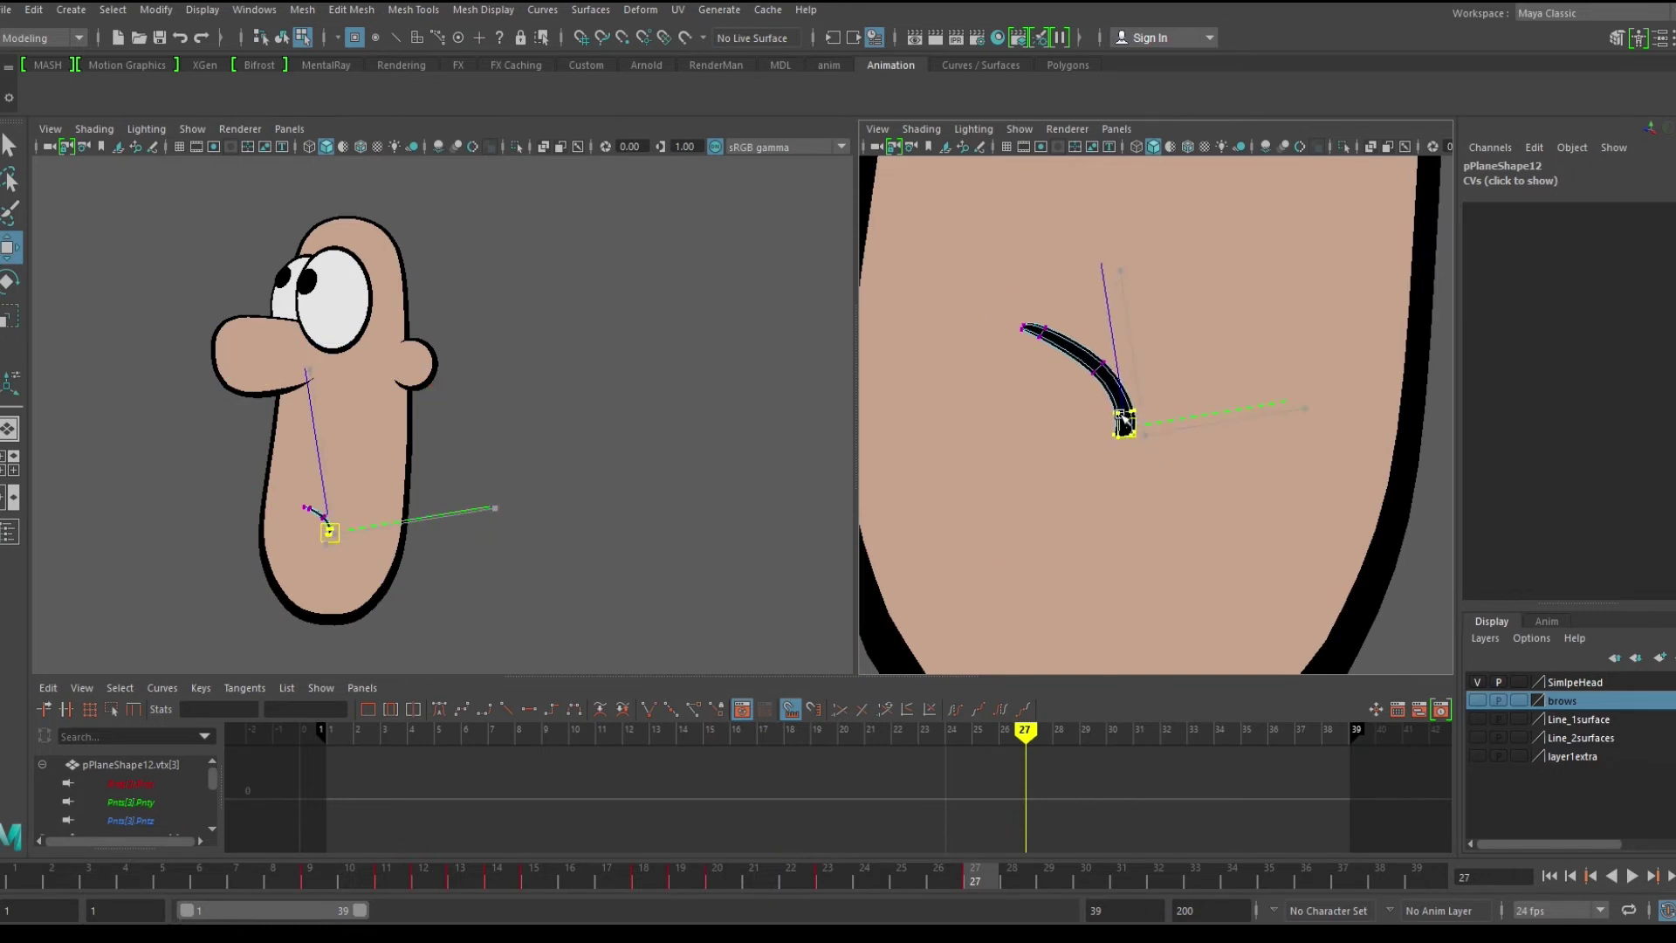
{"action": "key", "text": "e"}
{"action": "key", "text": "w"}
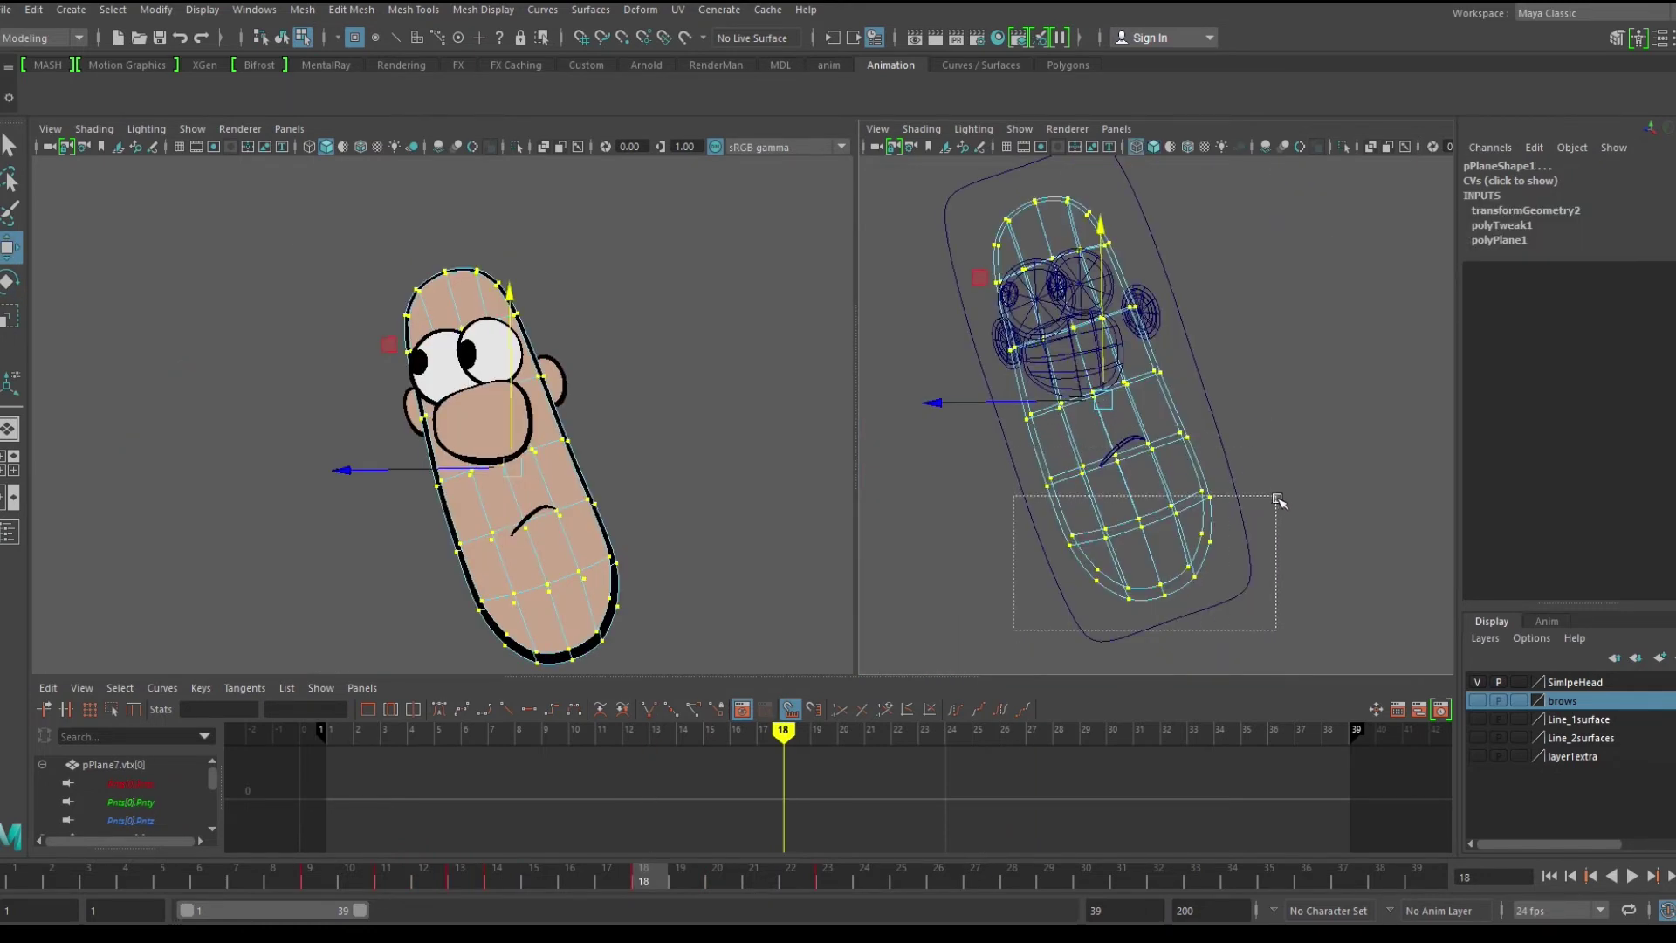
Step: Widen the head's chin vertices slightly at frame 18 and raise them to shorten the jaw
{"action": "left_click_drag", "start_coordinate": [1278, 498], "coordinate": [1277, 497]}
{"action": "left_click_drag", "start_coordinate": [1269, 482], "coordinate": [1145, 519], "text": "shift"}
{"action": "left_click_drag", "start_coordinate": [1263, 635], "coordinate": [1059, 490]}
{"action": "key", "text": "r"}
{"action": "left_click_drag", "start_coordinate": [1300, 496], "coordinate": [1312, 496]}
{"action": "key", "text": "w"}
{"action": "left_click_drag", "start_coordinate": [1141, 549], "coordinate": [1141, 530]}
Step: Widen the head's vertex row at mouth height at frame 18 and nudge the row and edge vertices around it
{"action": "left_click_drag", "start_coordinate": [1002, 502], "coordinate": [1172, 440]}
{"action": "left_click_drag", "start_coordinate": [1217, 404], "coordinate": [1134, 475], "text": "shift"}
{"action": "key", "text": "r"}
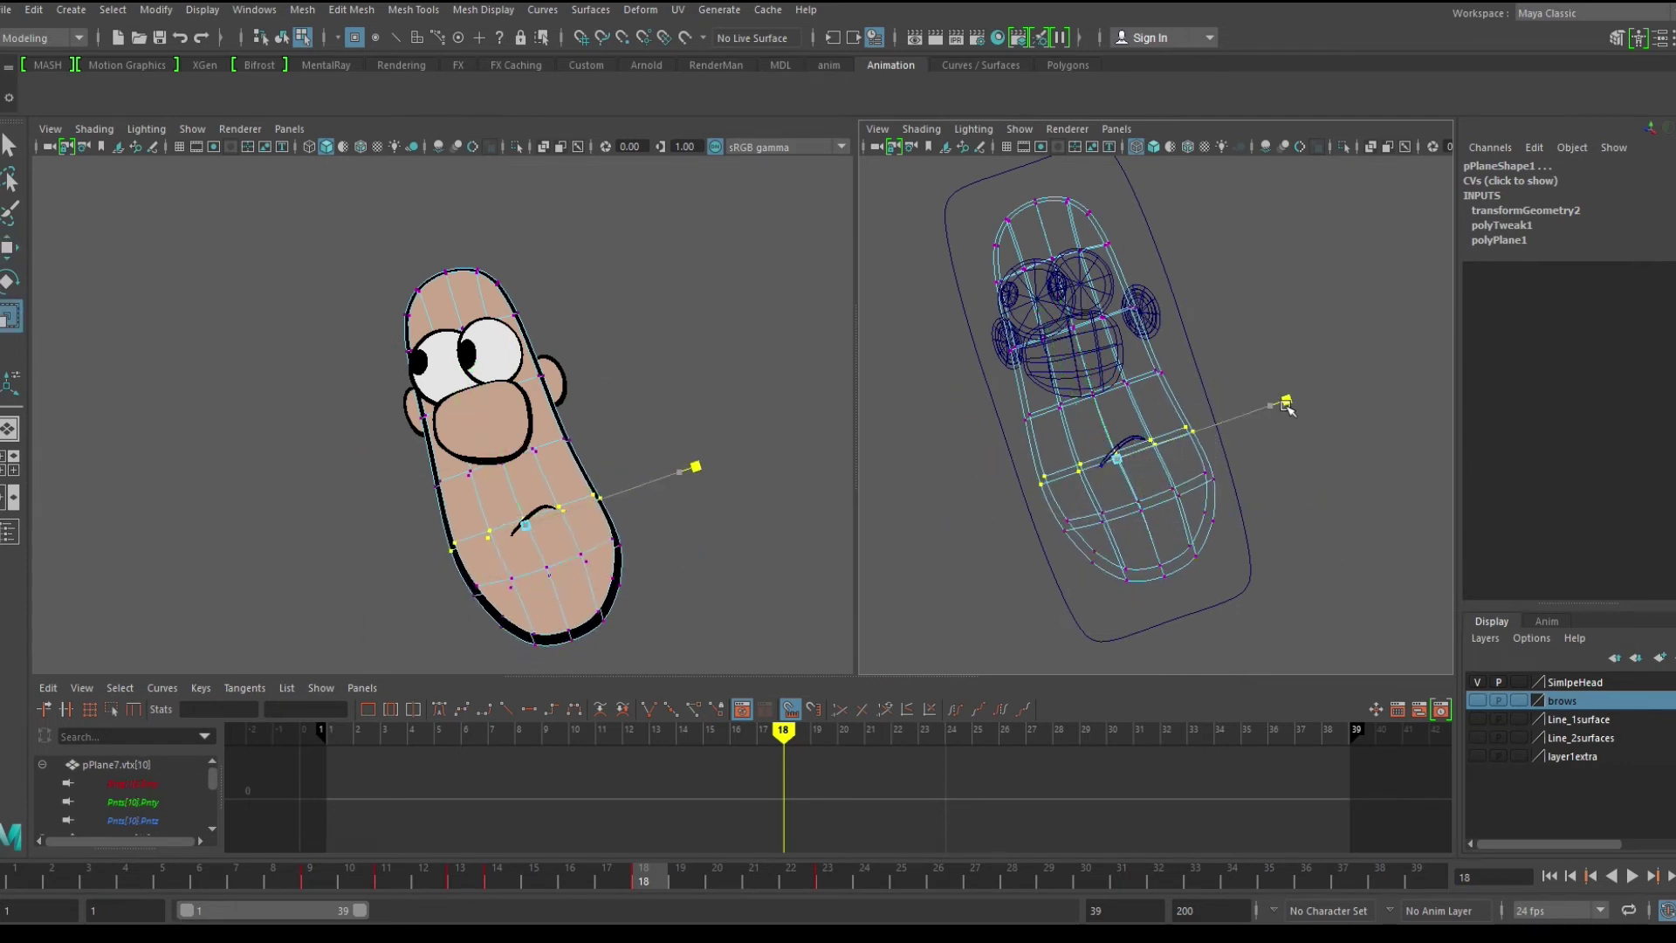
{"action": "key", "text": "w"}
{"action": "left_click_drag", "start_coordinate": [1012, 429], "coordinate": [1260, 339]}
{"action": "key", "text": "r"}
{"action": "key", "text": "w"}
{"action": "left_click_drag", "start_coordinate": [1101, 393], "coordinate": [1106, 393]}
{"action": "left_click", "coordinate": [1165, 374]}
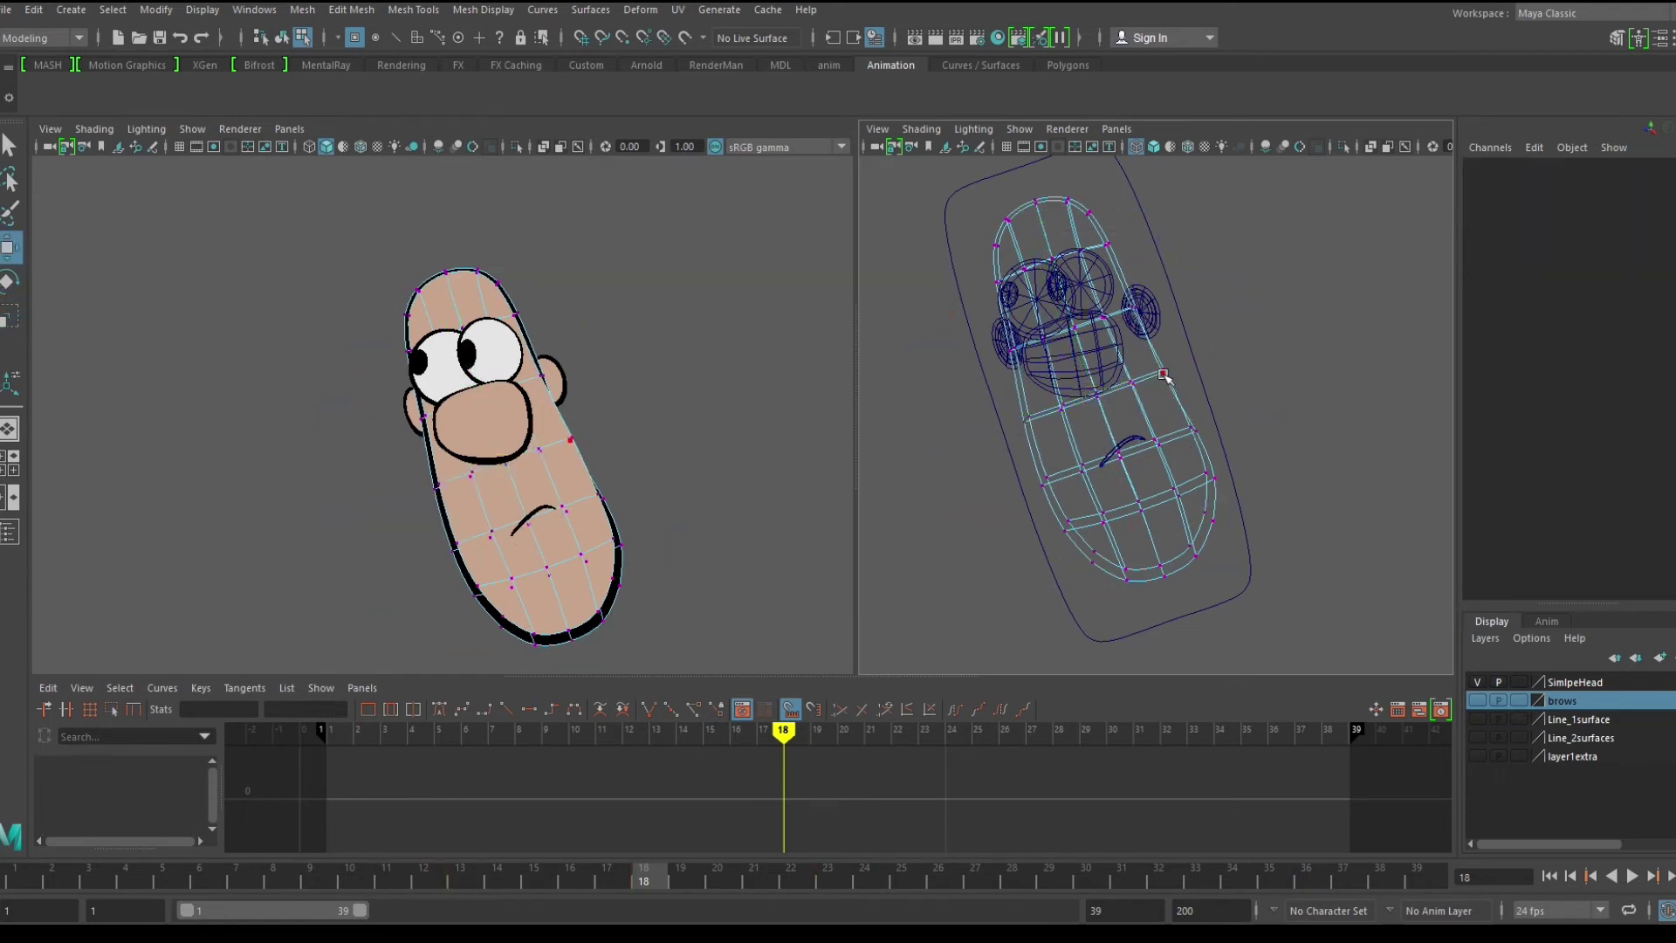
{"action": "left_click", "coordinate": [606, 502]}
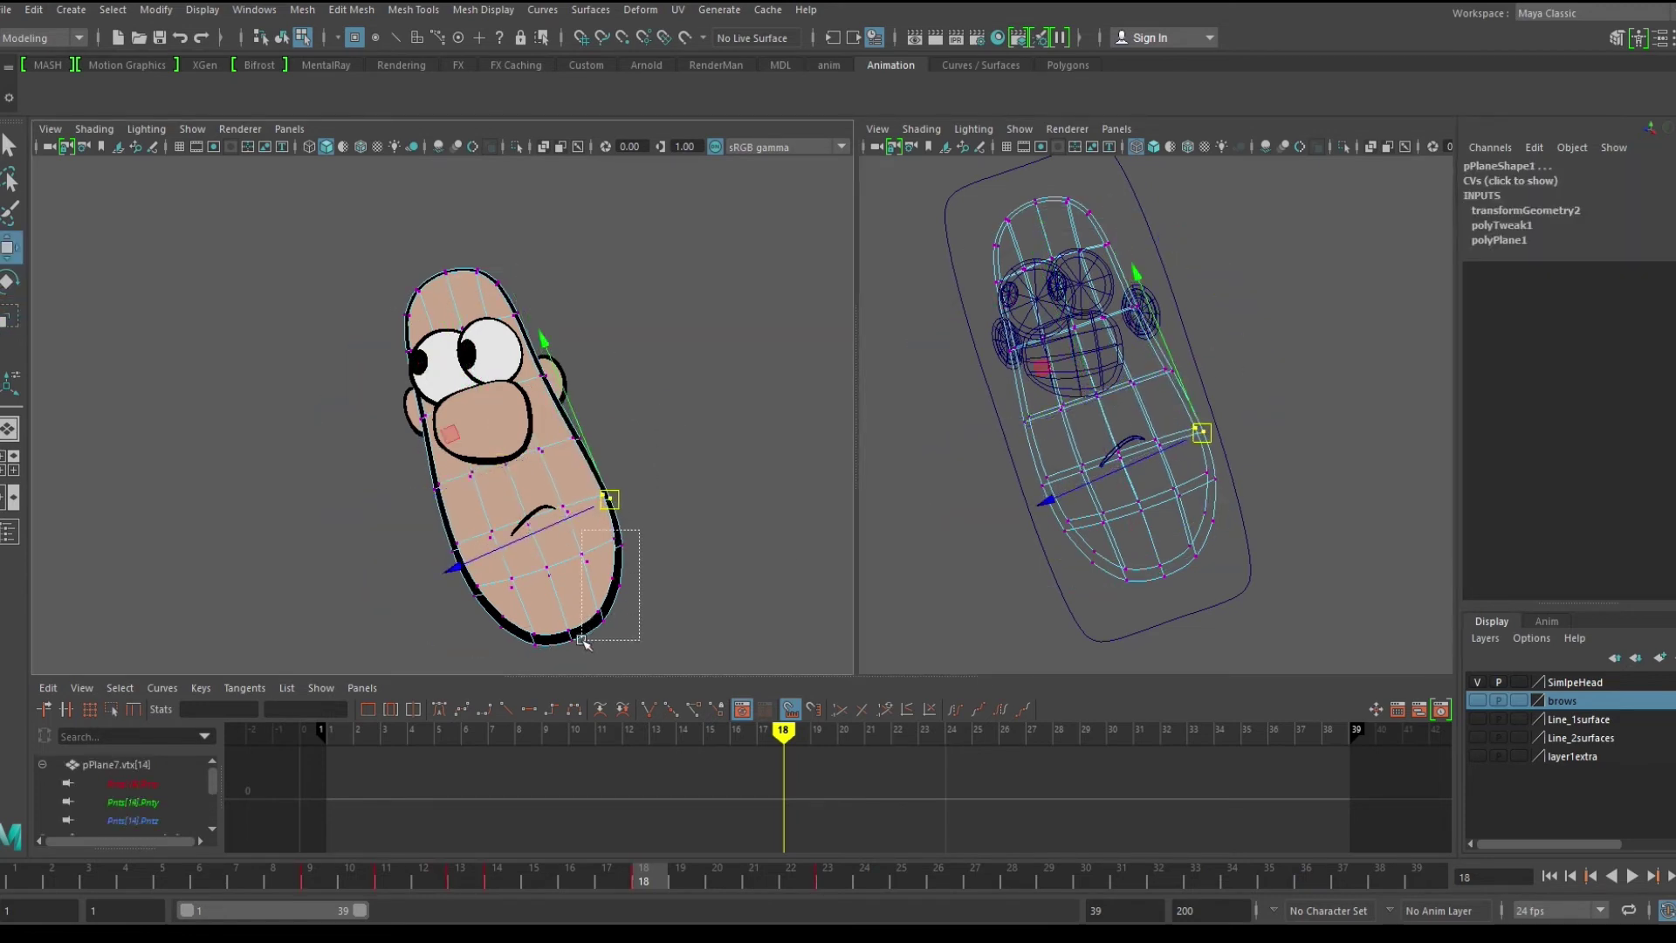
Step: Rotate the head's chin vertices slightly at frame 18 and nudge them into line with the jaw
{"action": "left_click_drag", "start_coordinate": [577, 643], "coordinate": [578, 644]}
{"action": "left_click_drag", "start_coordinate": [616, 566], "coordinate": [493, 662], "text": "shift"}
{"action": "key", "text": "e"}
{"action": "left_click_drag", "start_coordinate": [647, 459], "coordinate": [638, 454]}
{"action": "key", "text": "w"}
{"action": "left_click_drag", "start_coordinate": [564, 597], "coordinate": [567, 594]}
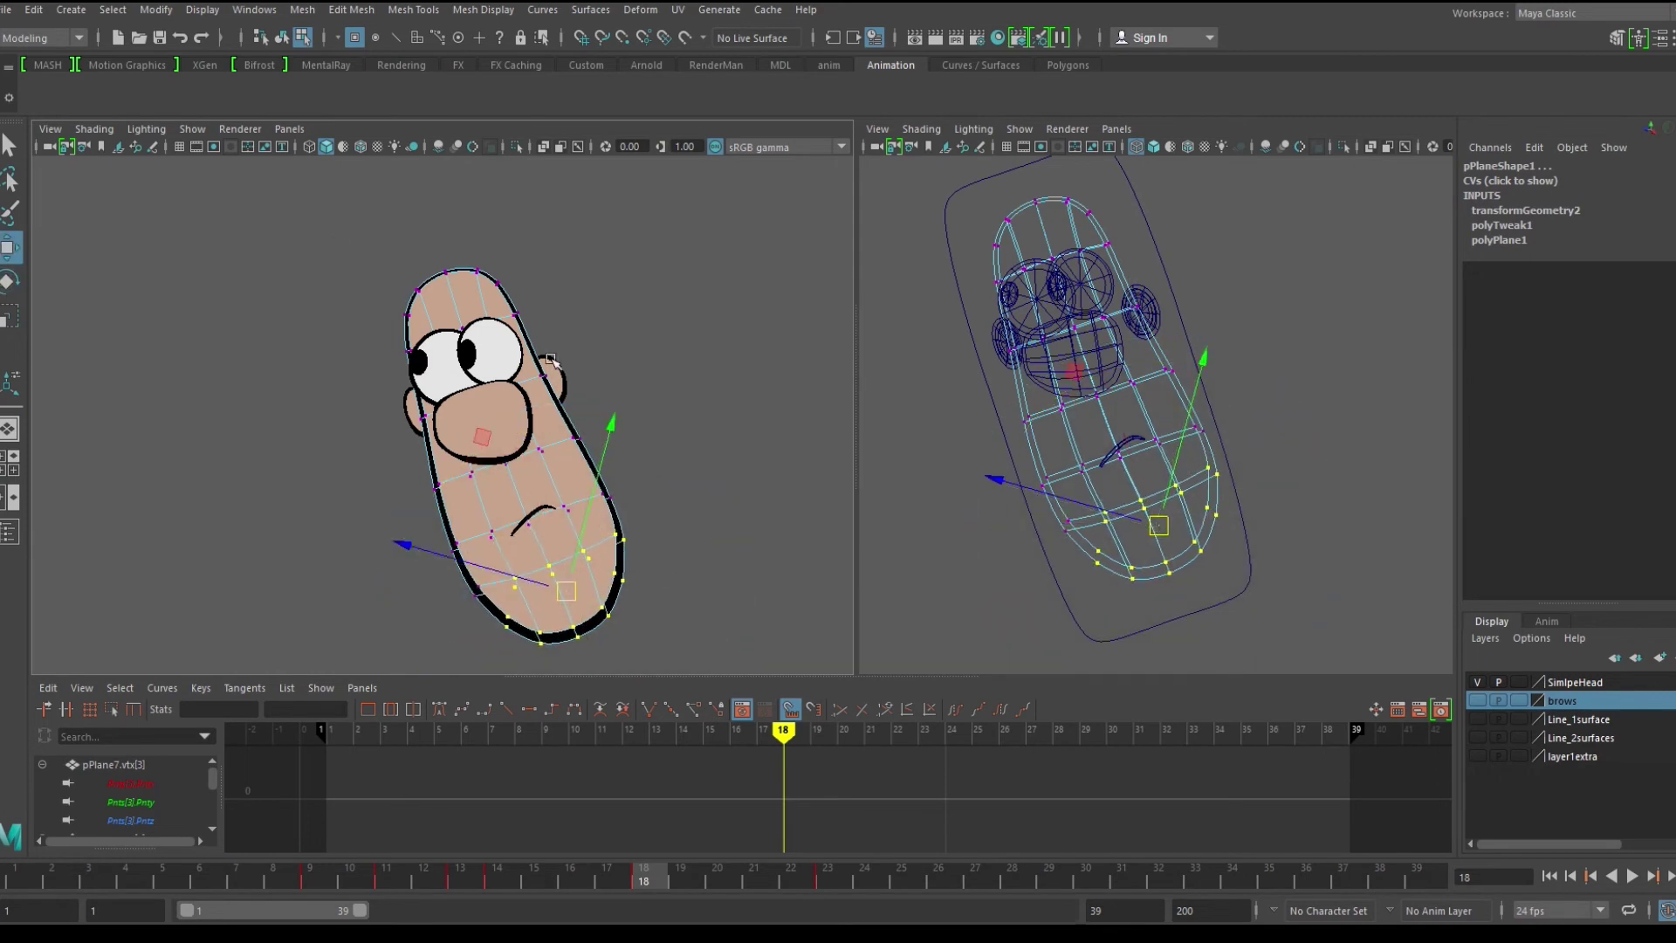
Step: Scale the head's crown vertices down slightly at frame 18 and tilt them a little
{"action": "left_click_drag", "start_coordinate": [529, 340], "coordinate": [530, 340]}
{"action": "key", "text": "r"}
{"action": "middle_click_drag", "start_coordinate": [1111, 344], "coordinate": [1133, 500], "text": "alt"}
{"action": "left_click_drag", "start_coordinate": [1021, 239], "coordinate": [1026, 251]}
{"action": "key", "text": "e"}
{"action": "left_click_drag", "start_coordinate": [1234, 387], "coordinate": [1231, 400]}
{"action": "key", "text": "w"}
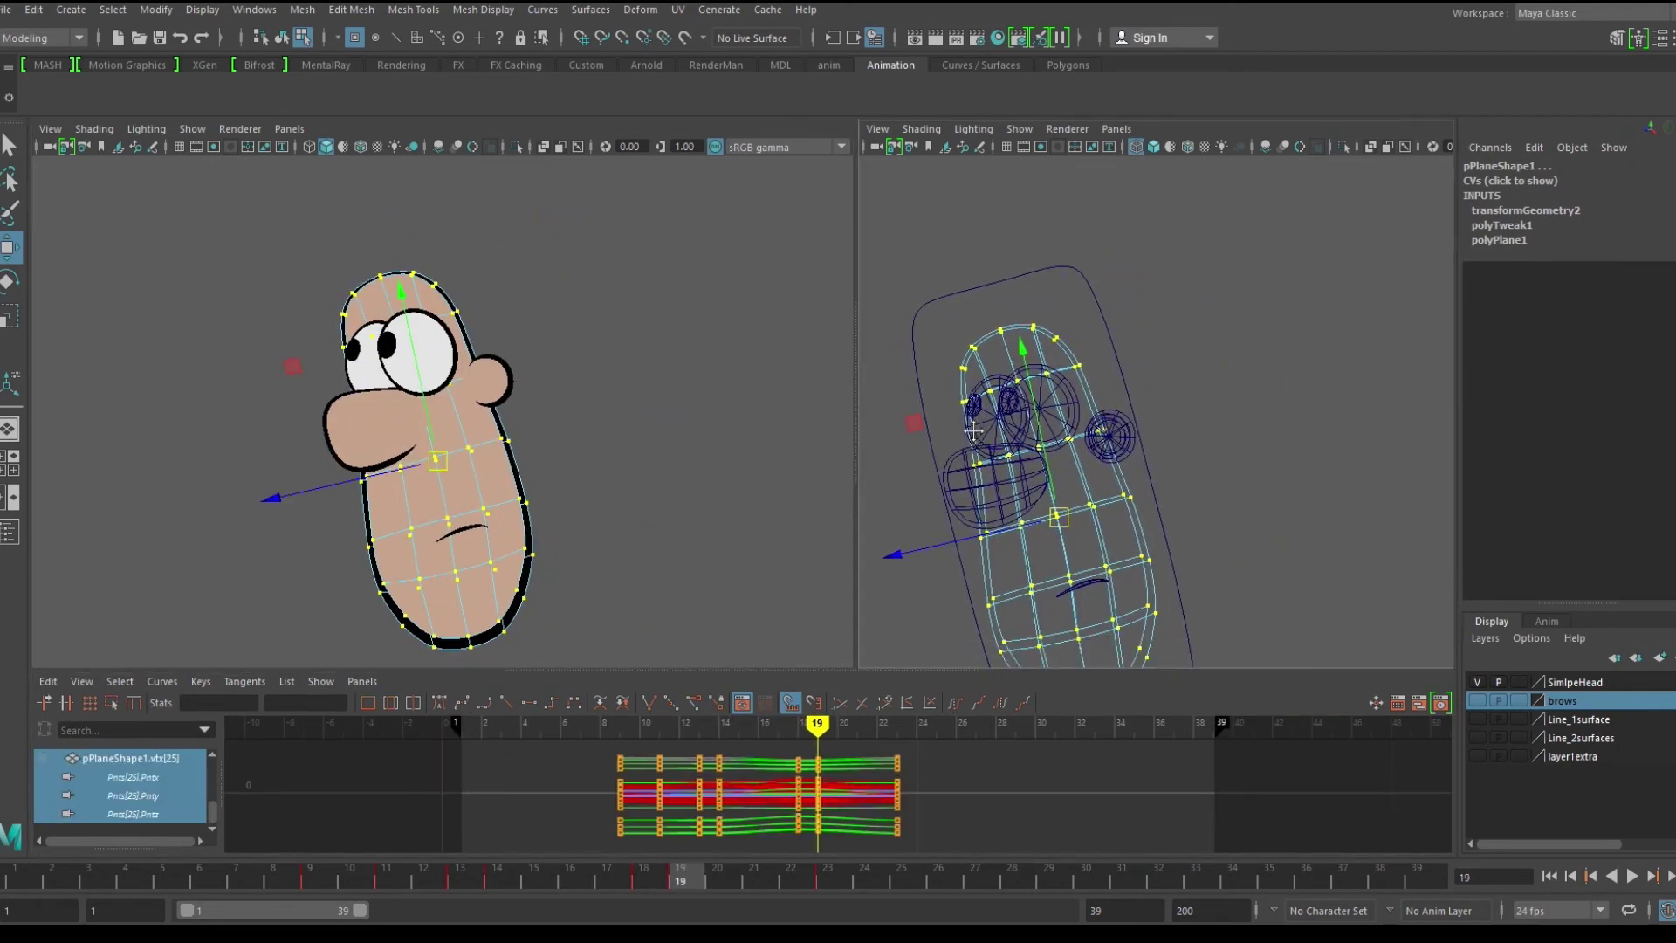
Step: Shift the head's chin vertices toward the ear side at frame 19 and rotate them so the jaw drags behind
{"action": "left_click_drag", "start_coordinate": [1082, 645], "coordinate": [1070, 585], "text": "alt"}
{"action": "left_click_drag", "start_coordinate": [1172, 529], "coordinate": [1208, 489]}
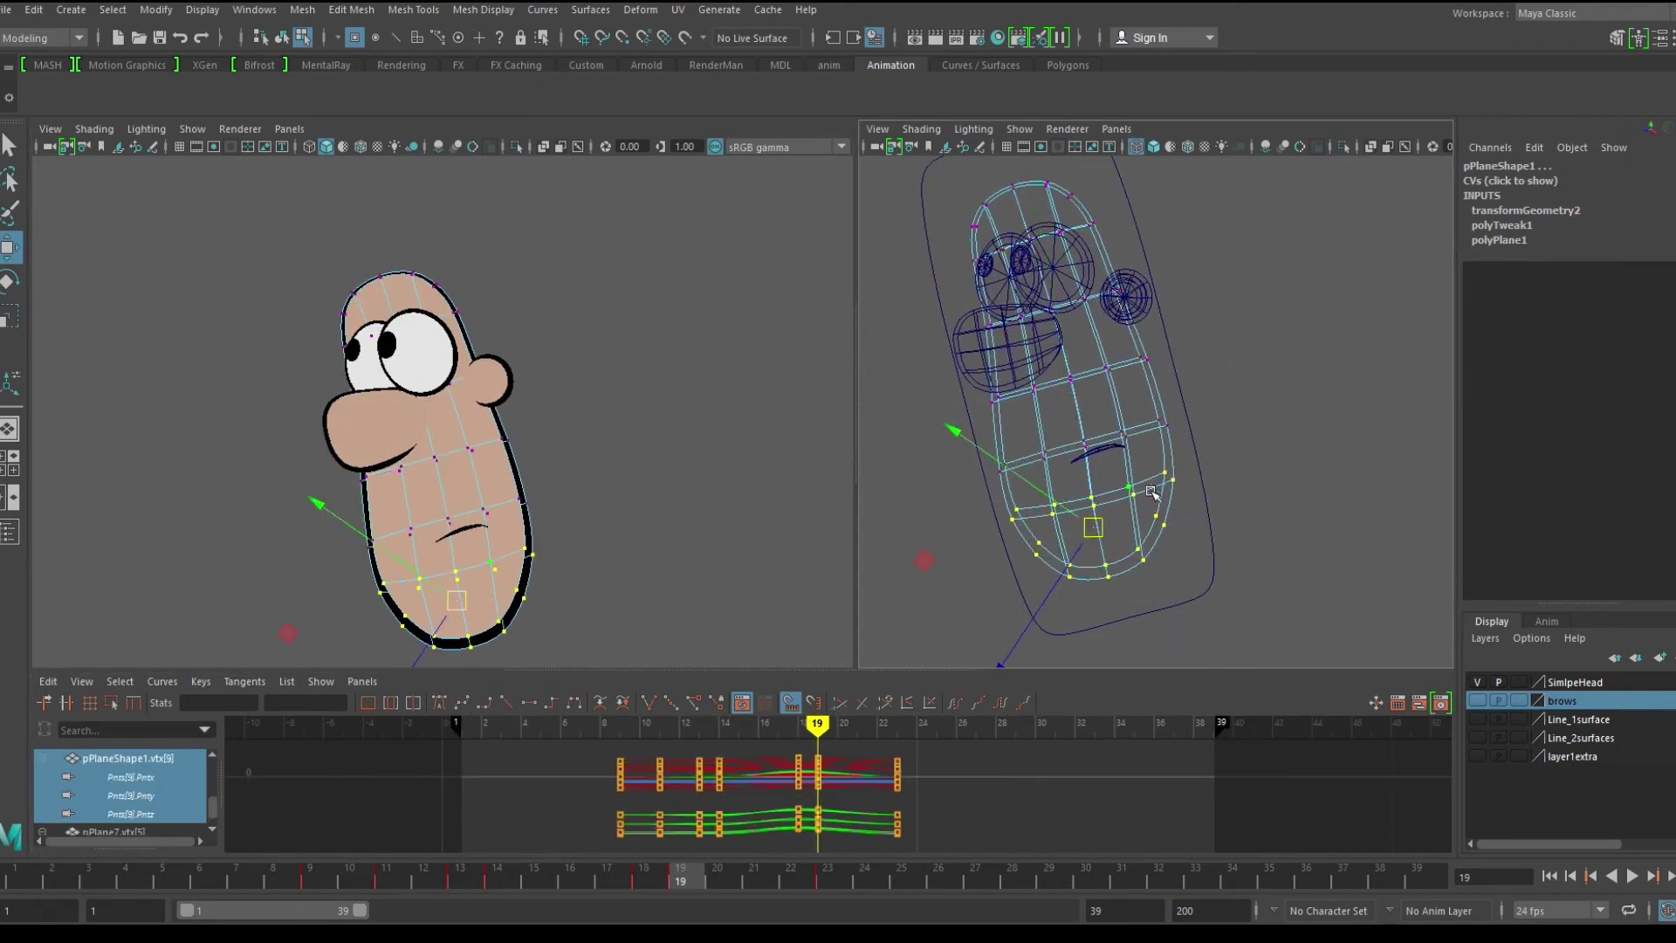
{"action": "key", "text": "e"}
{"action": "key", "text": "w"}
{"action": "left_click_drag", "start_coordinate": [1092, 527], "coordinate": [1116, 523]}
{"action": "key", "text": "e"}
{"action": "left_click_drag", "start_coordinate": [1191, 395], "coordinate": [1138, 392]}
{"action": "key", "text": "q"}
{"action": "left_click", "coordinate": [902, 432]}
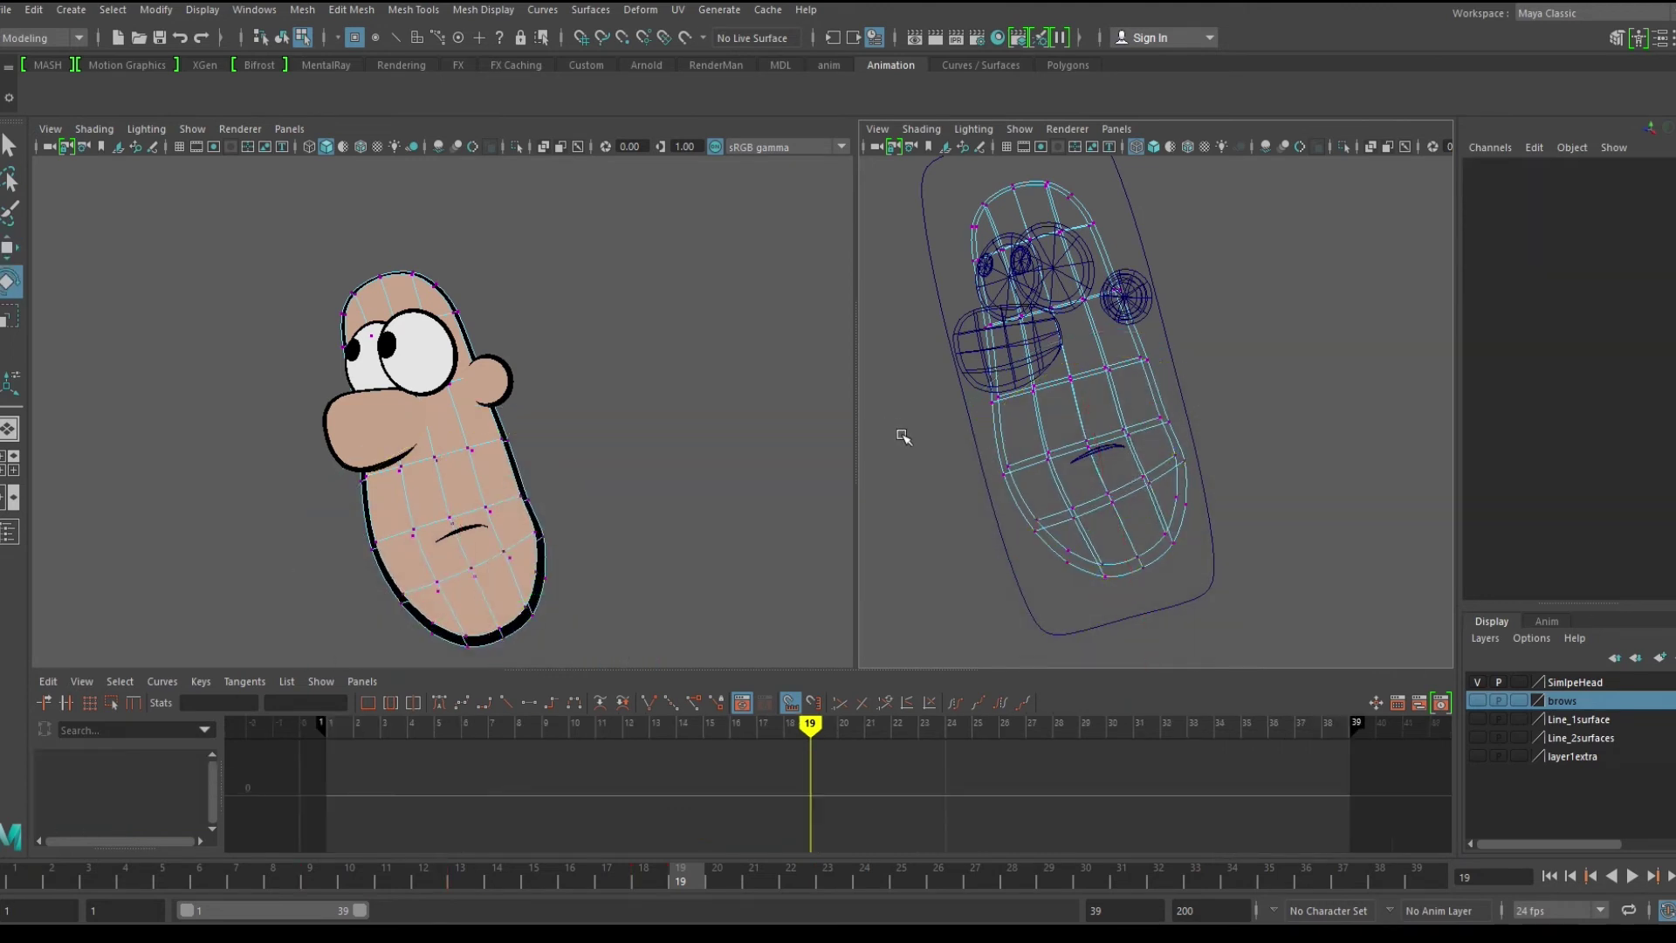
{"action": "key", "text": "w"}
{"action": "left_click_drag", "start_coordinate": [914, 417], "coordinate": [1097, 441]}
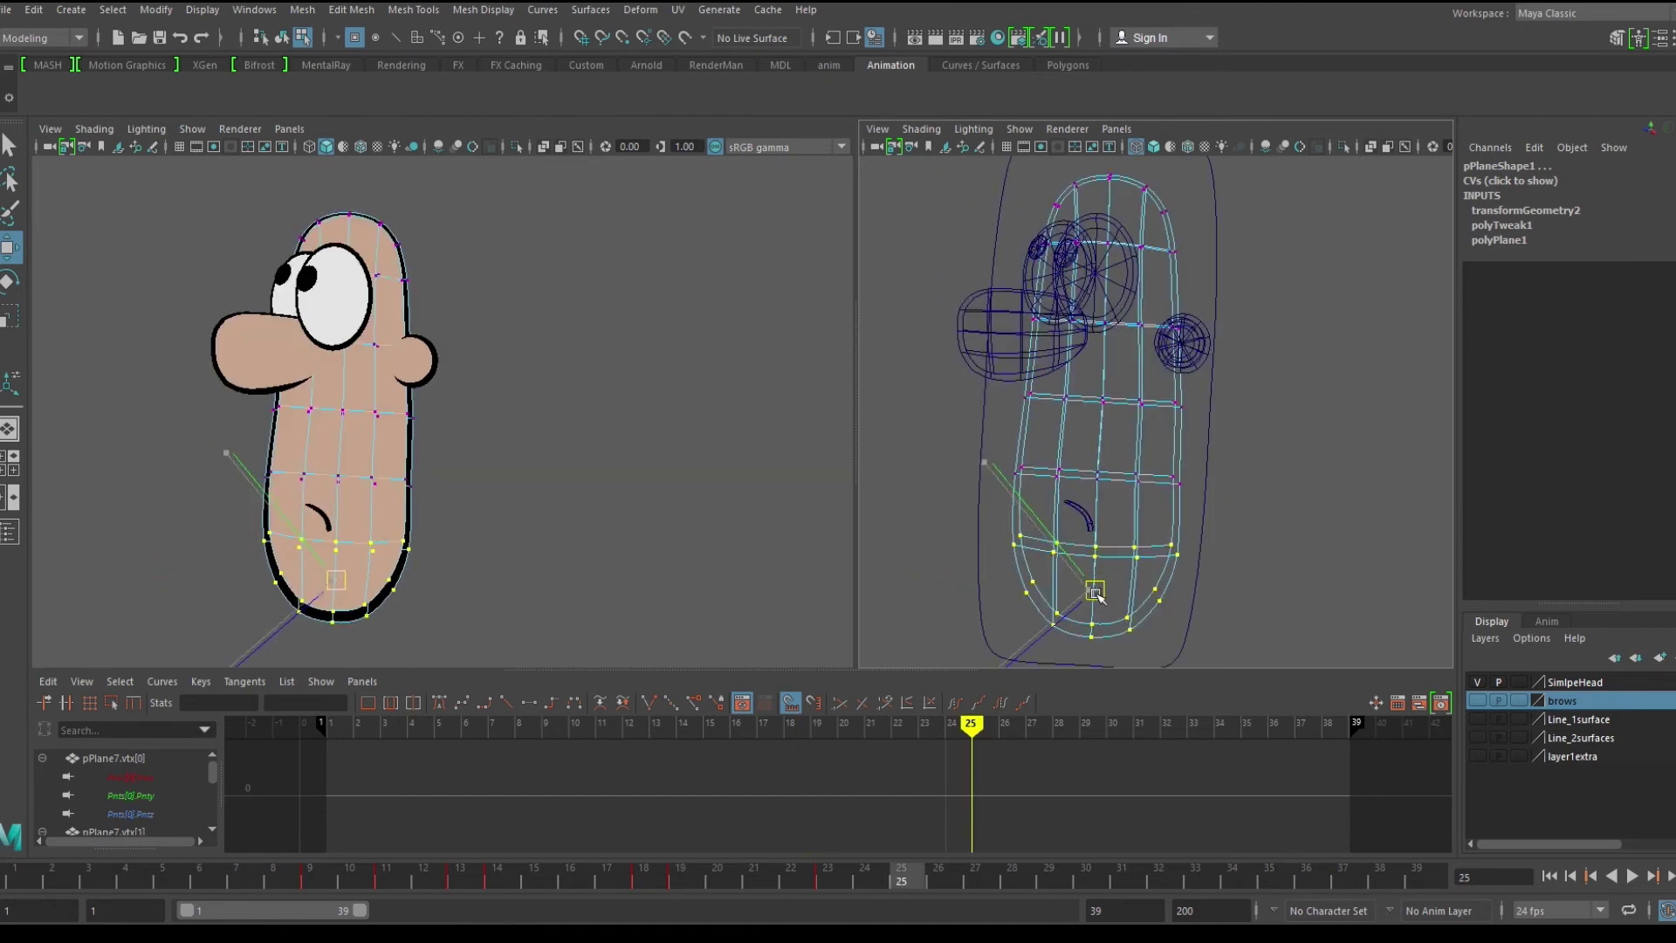
Step: Move the chin vertices toward the back of the head at frame 25 and rotate them slightly
{"action": "left_click_drag", "start_coordinate": [1100, 594], "coordinate": [1107, 591]}
{"action": "key", "text": "e"}
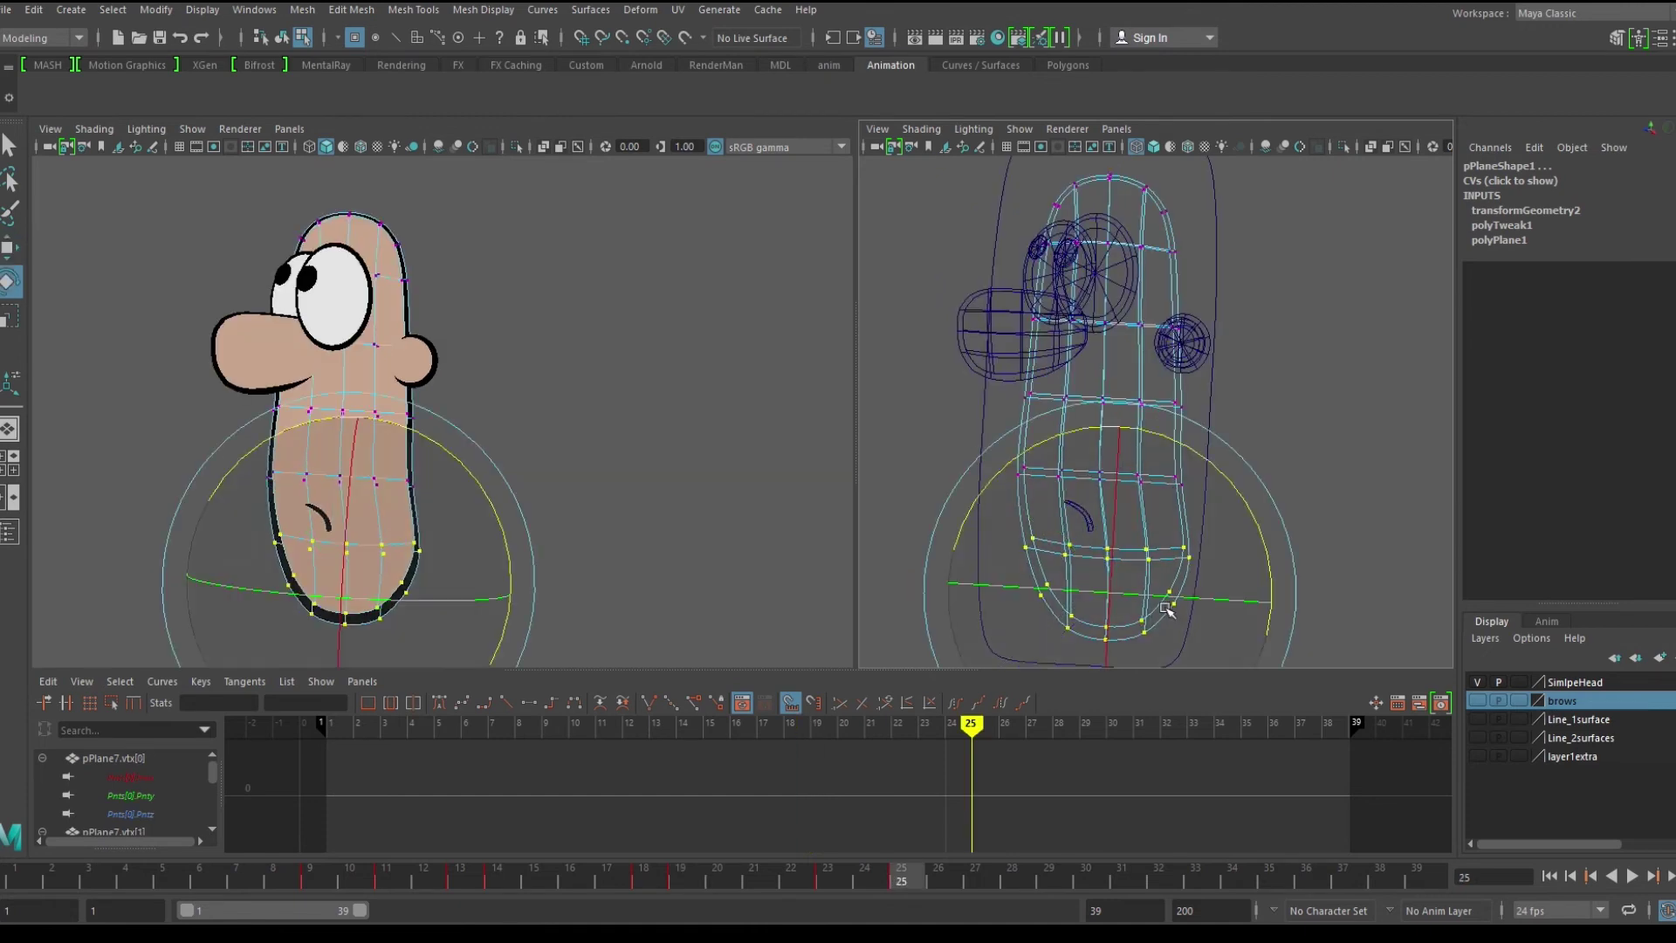
{"action": "left_click_drag", "start_coordinate": [1219, 471], "coordinate": [1196, 452]}
{"action": "key", "text": "w"}
{"action": "left_click_drag", "start_coordinate": [1106, 590], "coordinate": [1118, 585]}
Step: Nudge the mouth-height vertex row backward and the row above it forward at frame 25 to curve the face
{"action": "left_click_drag", "start_coordinate": [971, 450], "coordinate": [1230, 506]}
{"action": "left_click_drag", "start_coordinate": [1100, 475], "coordinate": [1104, 475]}
{"action": "left_click_drag", "start_coordinate": [970, 376], "coordinate": [1227, 430]}
{"action": "left_click_drag", "start_coordinate": [1102, 400], "coordinate": [1092, 401]}
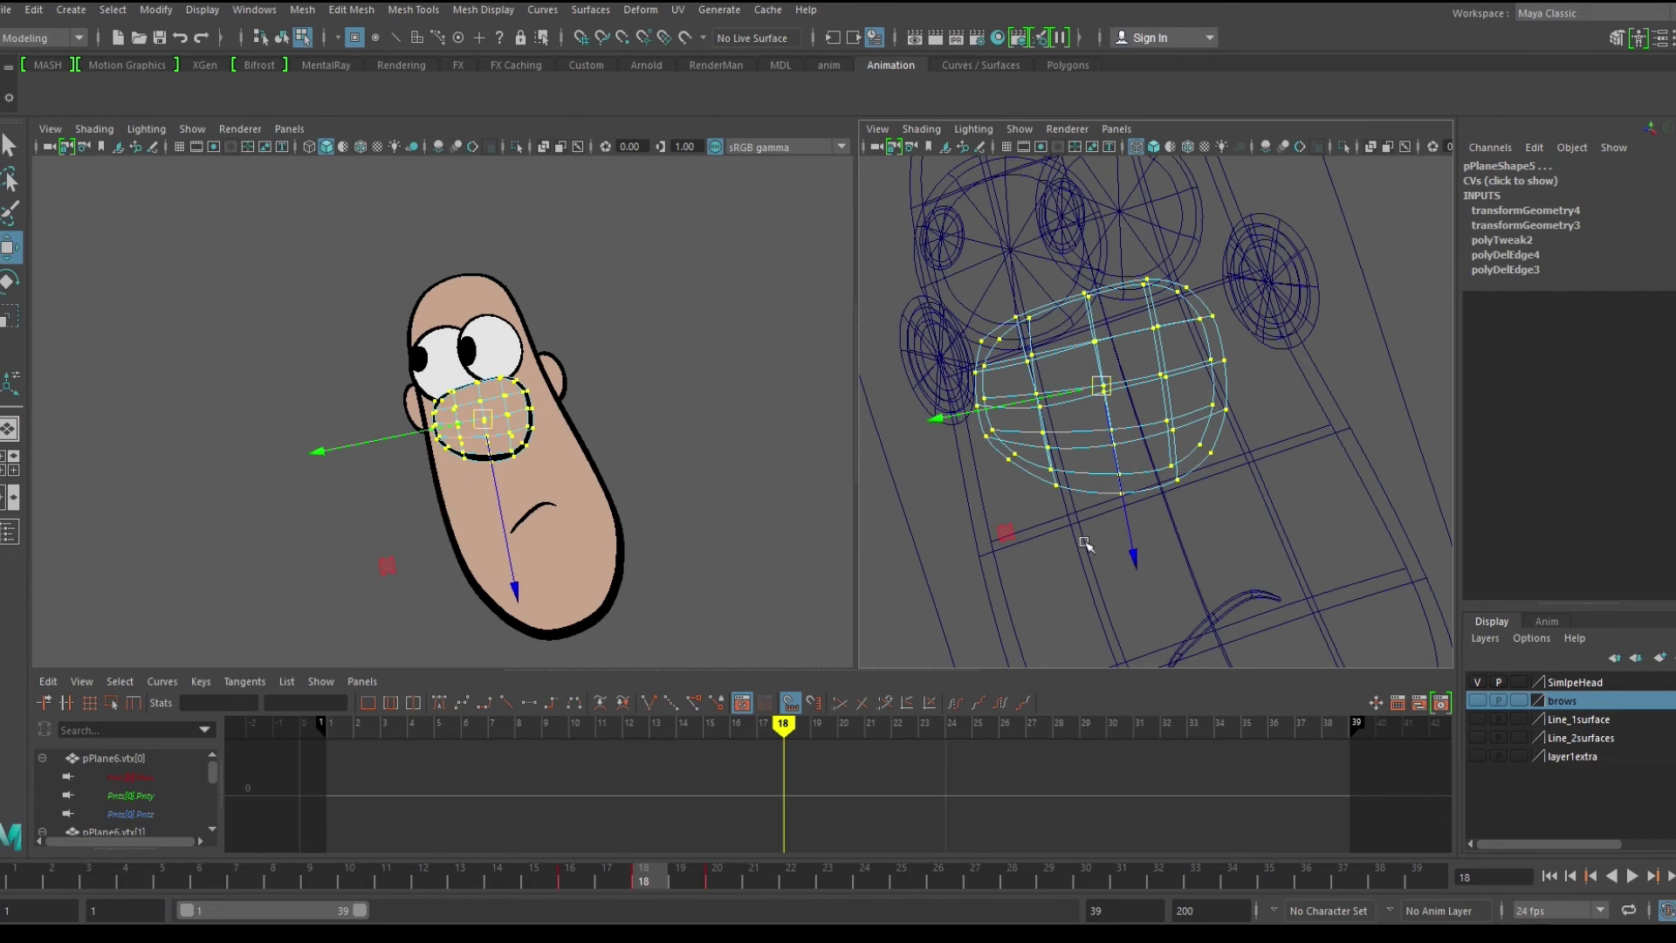
Step: Adjust the vertices at the nose outline's lower and upper far-side corners at frame 18
{"action": "middle_click_drag", "start_coordinate": [1047, 516], "coordinate": [1085, 501], "text": "alt"}
{"action": "right_click_drag", "start_coordinate": [1085, 501], "coordinate": [1104, 516], "text": "alt"}
{"action": "left_click_drag", "start_coordinate": [1104, 516], "coordinate": [1045, 461]}
{"action": "right_click_drag", "start_coordinate": [1045, 462], "coordinate": [1052, 473], "text": "alt"}
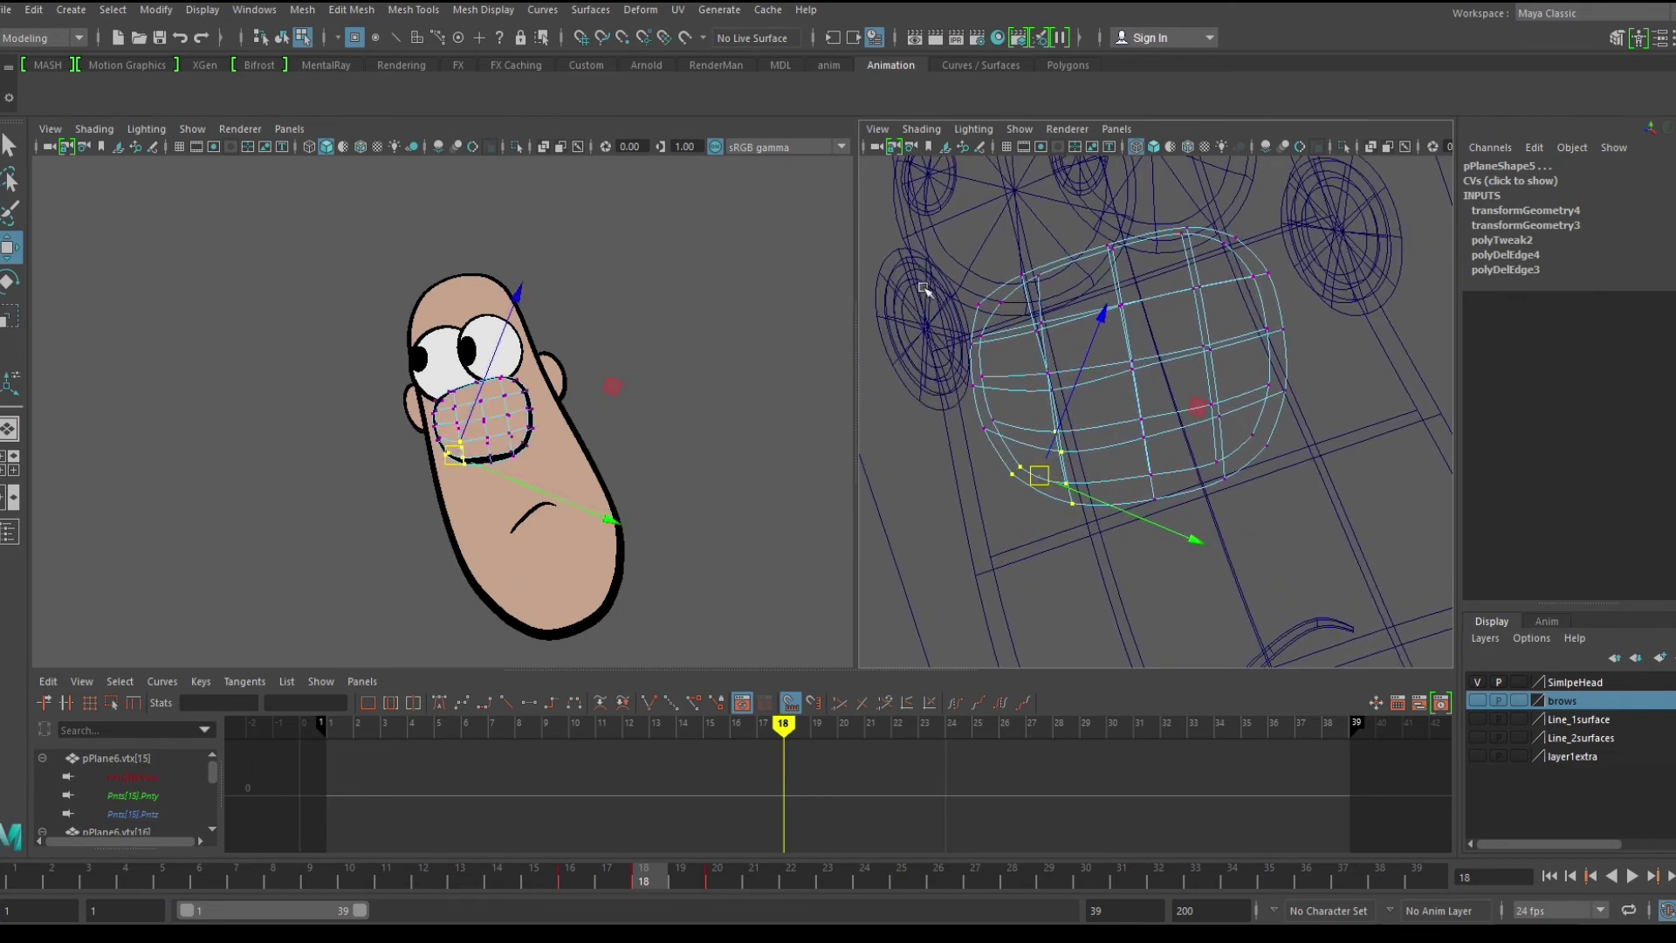
{"action": "left_click_drag", "start_coordinate": [922, 285], "coordinate": [973, 304]}
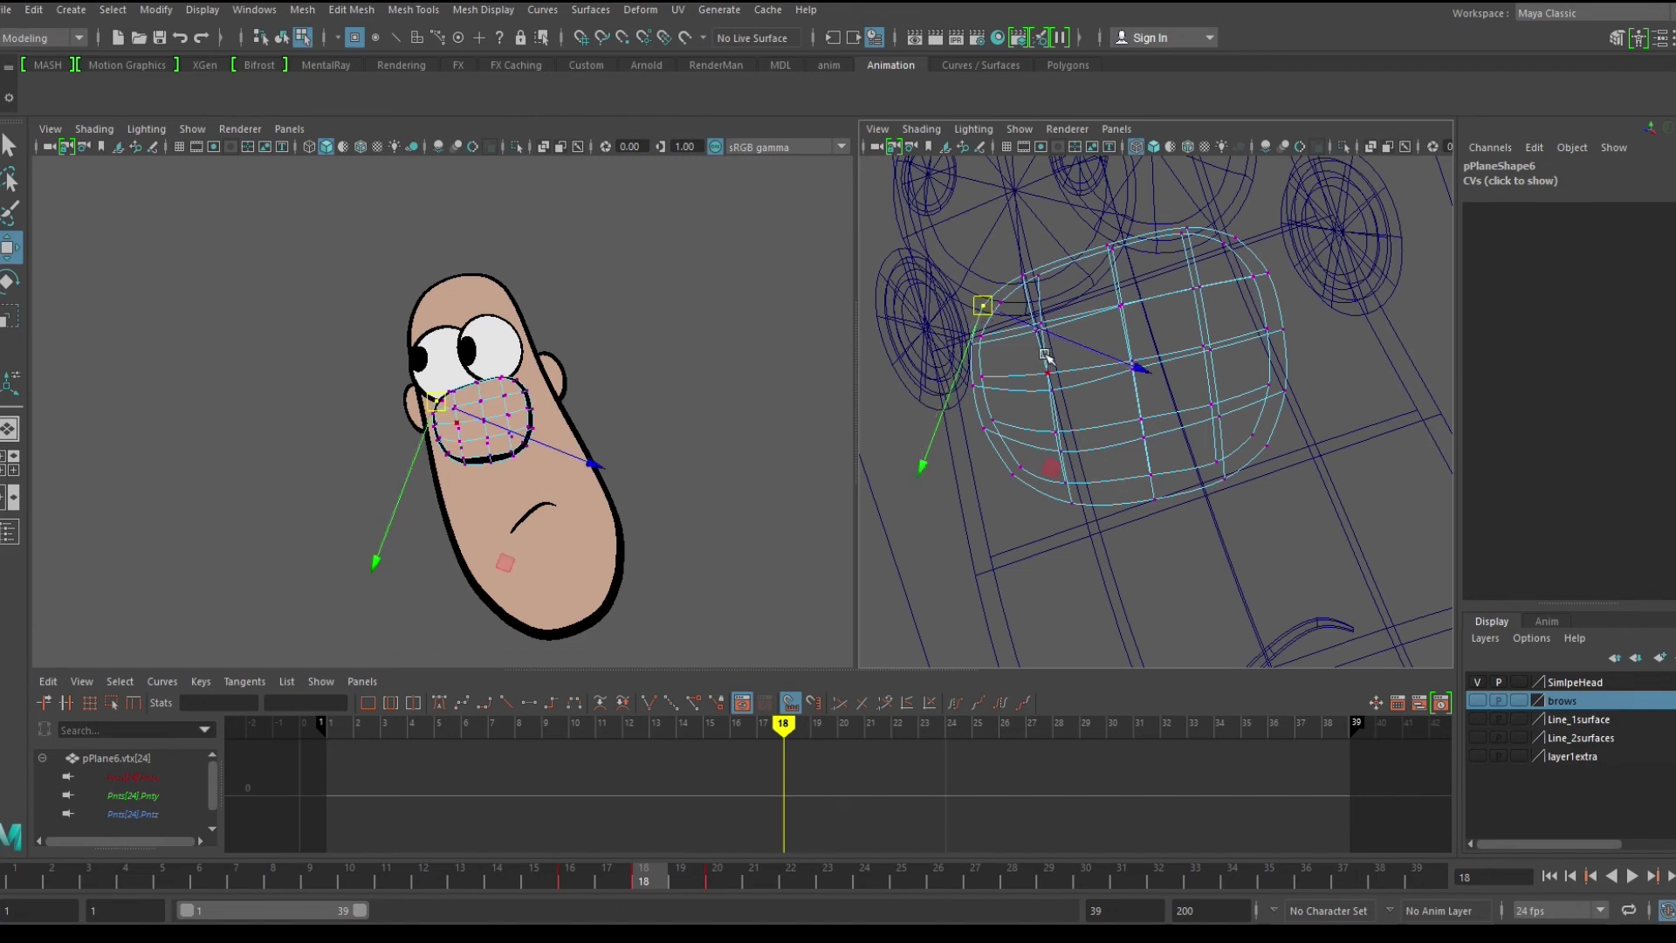
{"action": "left_click_drag", "start_coordinate": [981, 247], "coordinate": [980, 246]}
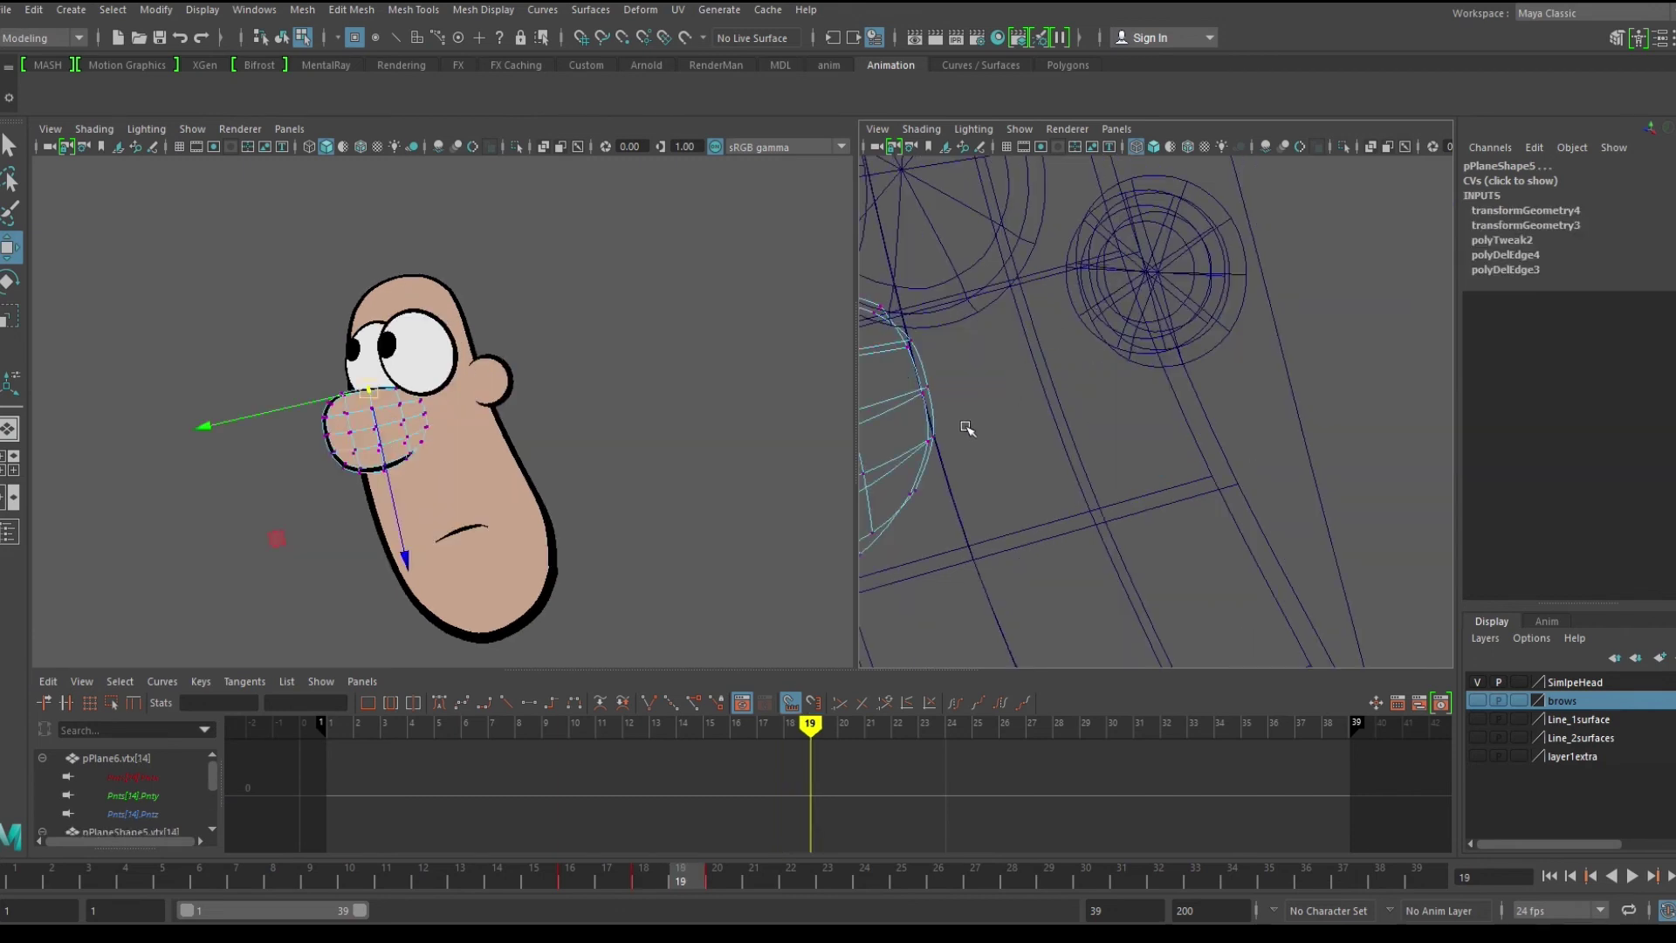
Step: Adjust the nose outline's vertices along its ear-side edge at frame 19, where the black line tapers into the cheek
{"action": "middle_click_drag", "start_coordinate": [953, 471], "coordinate": [1149, 411], "text": "alt"}
{"action": "left_click", "coordinate": [1150, 382]}
{"action": "right_click_drag", "start_coordinate": [1148, 411], "coordinate": [1322, 510], "text": "alt"}
{"action": "left_click_drag", "start_coordinate": [1101, 378], "coordinate": [1119, 395]}
{"action": "key", "text": "5"}
{"action": "middle_click_drag", "start_coordinate": [1106, 380], "coordinate": [1194, 440], "text": "alt"}
{"action": "left_click_drag", "start_coordinate": [1193, 439], "coordinate": [1188, 433]}
{"action": "left_click", "coordinate": [1217, 329]}
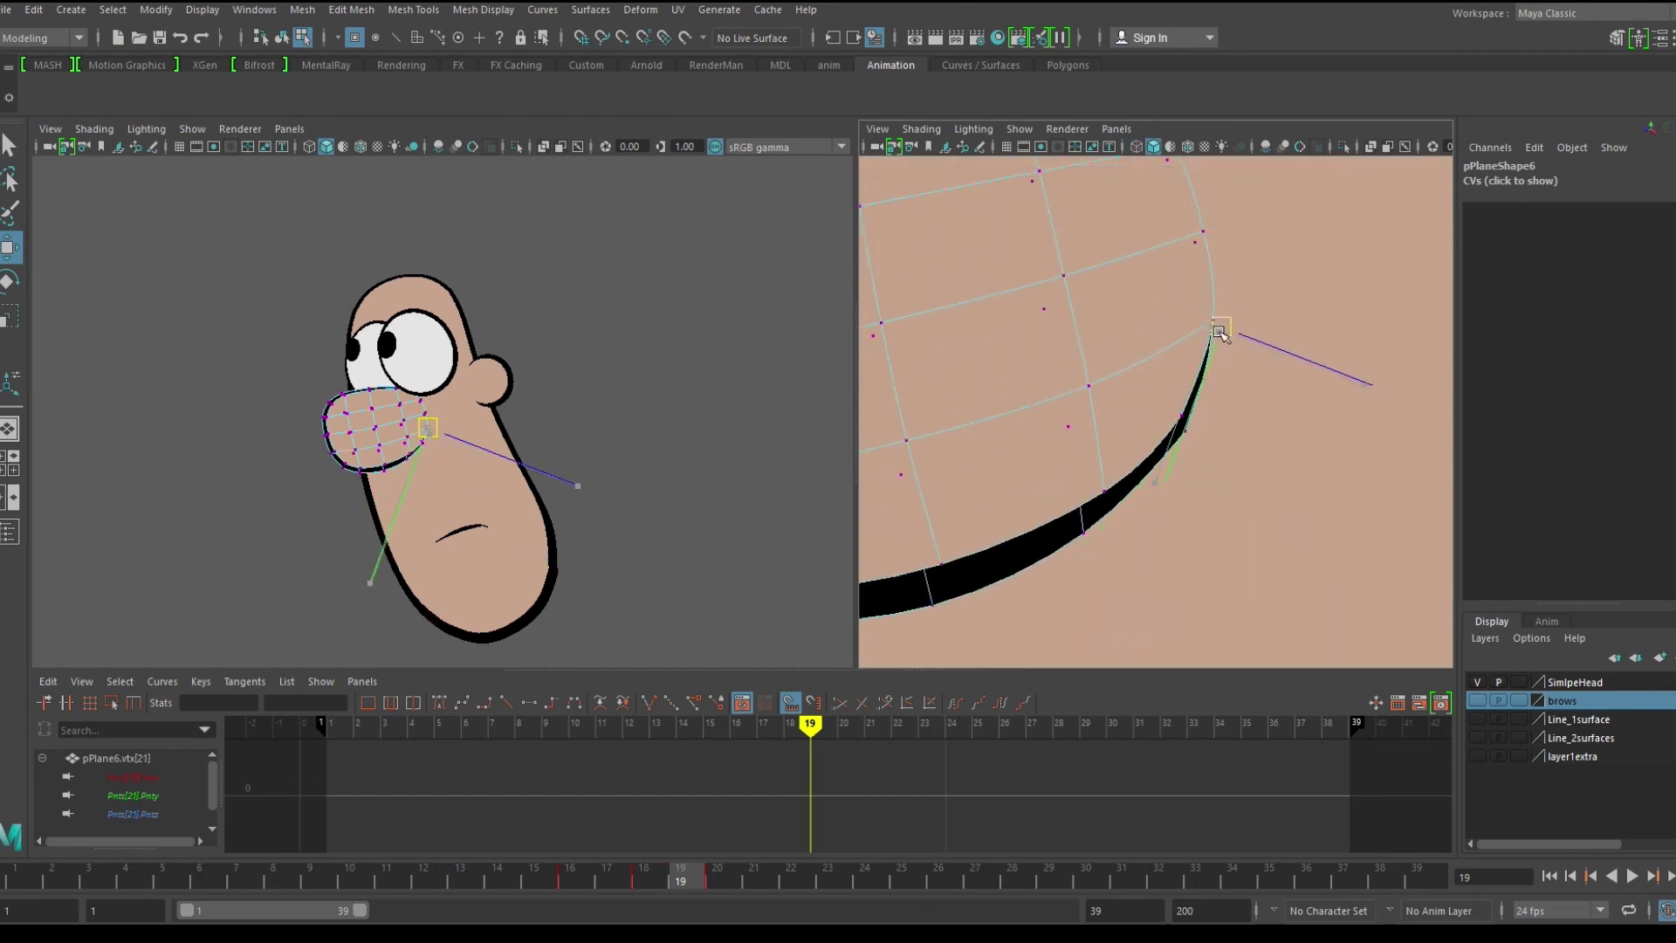
{"action": "key", "text": "F8"}
Step: Adjust the vertices along the far eye's upper edge at frame 18 to reshape its outline
{"action": "left_click", "coordinate": [541, 436]}
{"action": "key", "text": "alt+period"}
{"action": "key", "text": "alt+period"}
{"action": "key", "text": "alt+period"}
{"action": "key", "text": "alt+period"}
{"action": "key", "text": "alt+period"}
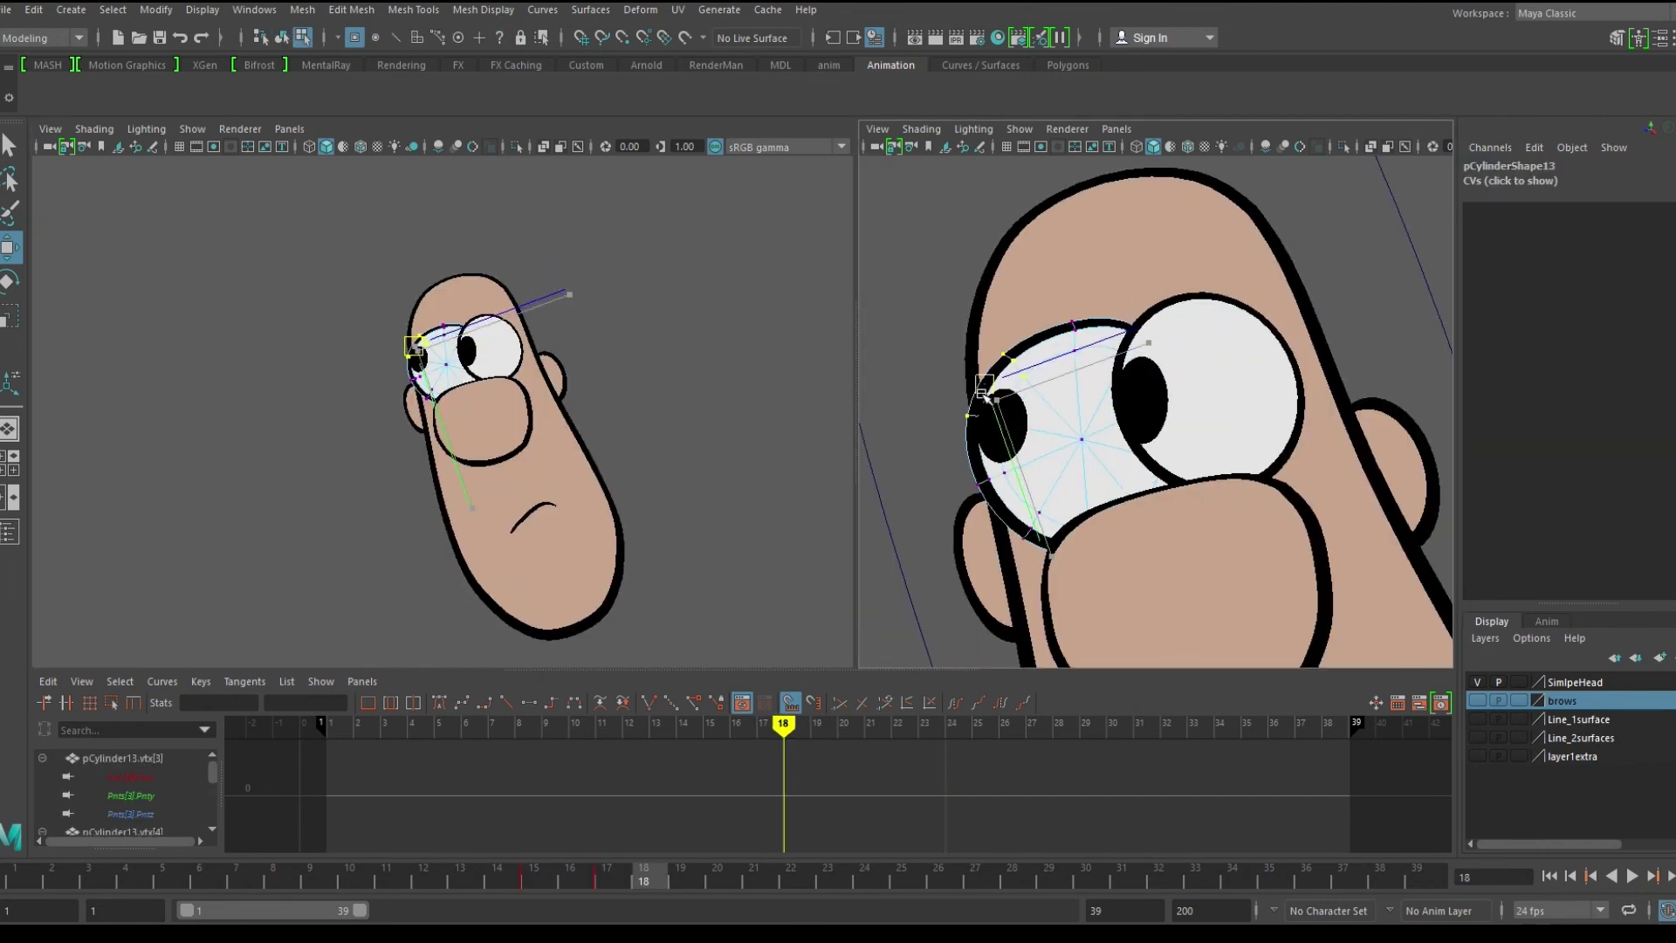
{"action": "left_click", "coordinate": [1099, 341]}
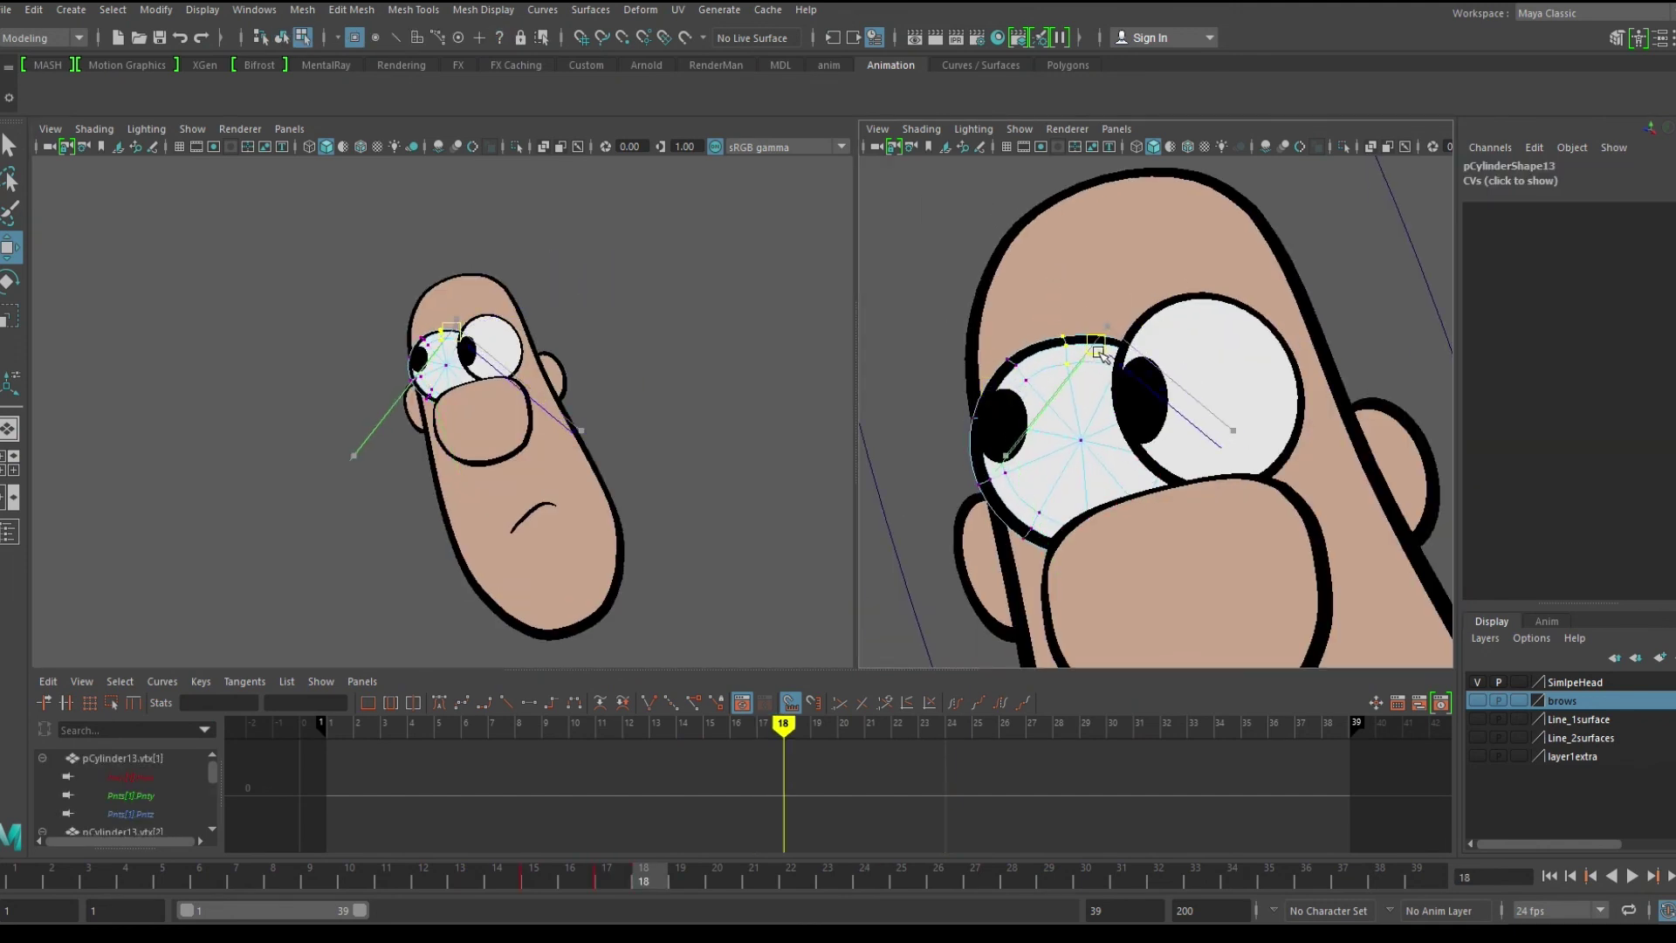